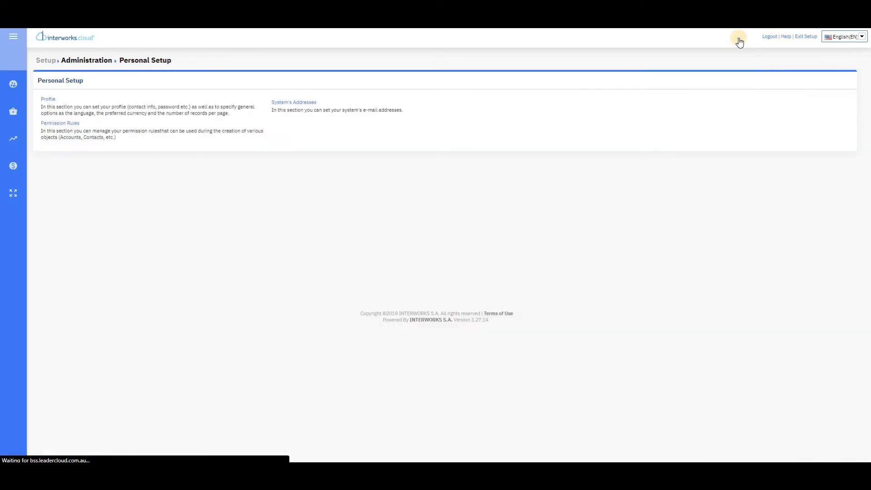
Step: Go to System Options from the sidebar setup flyout and scroll down to Storefront Configuration
mouse_move(24, 88)
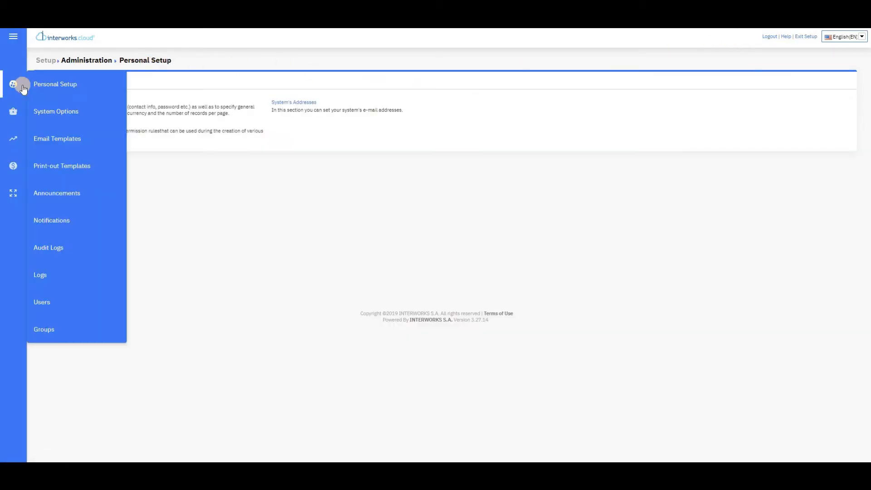
click(82, 113)
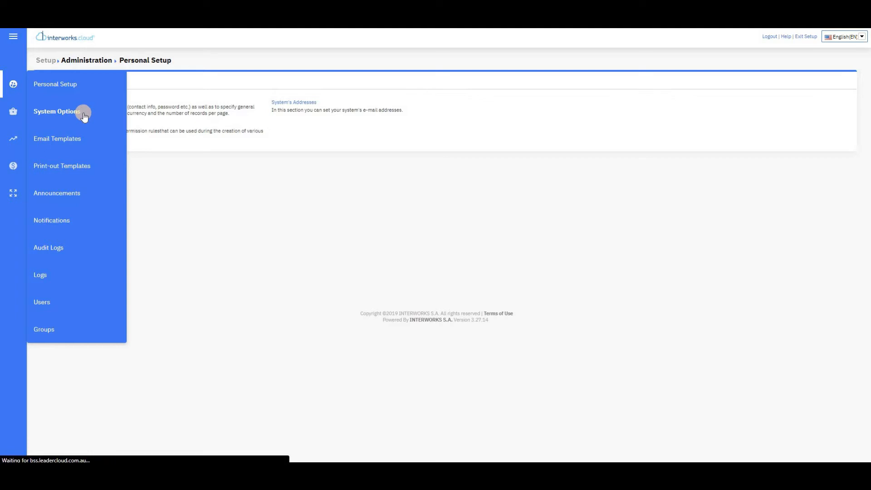
scroll(243, 159, down, 3)
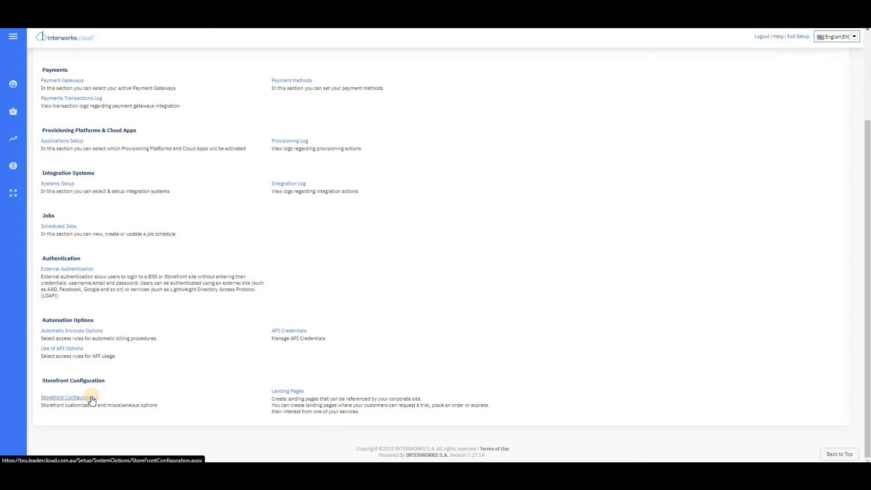
Step: Open Storefront Configuration and set the Storefront Page Title to 'The Test Cloud'
click(92, 398)
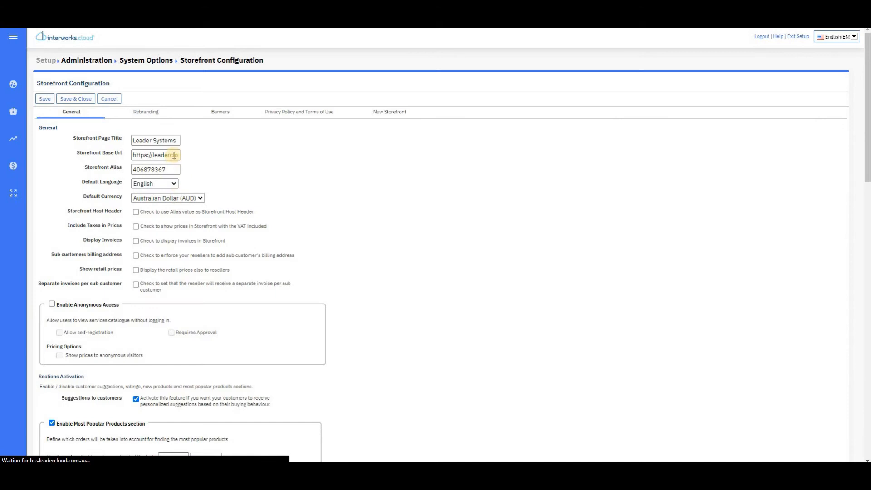
click(173, 138)
key(ctrl+a)
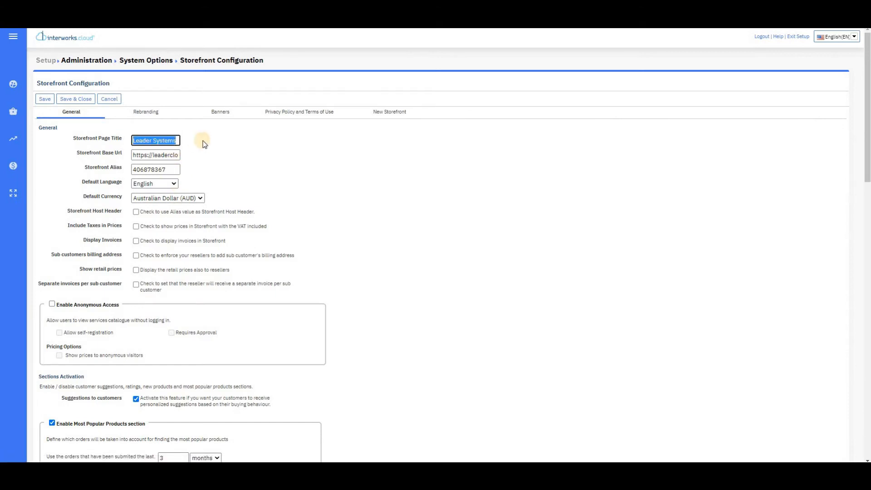
text(The Test Cloud)
Step: Replace the Storefront Alias with 'testcloud'
click(174, 169)
double_click(174, 170)
text(testcloud)
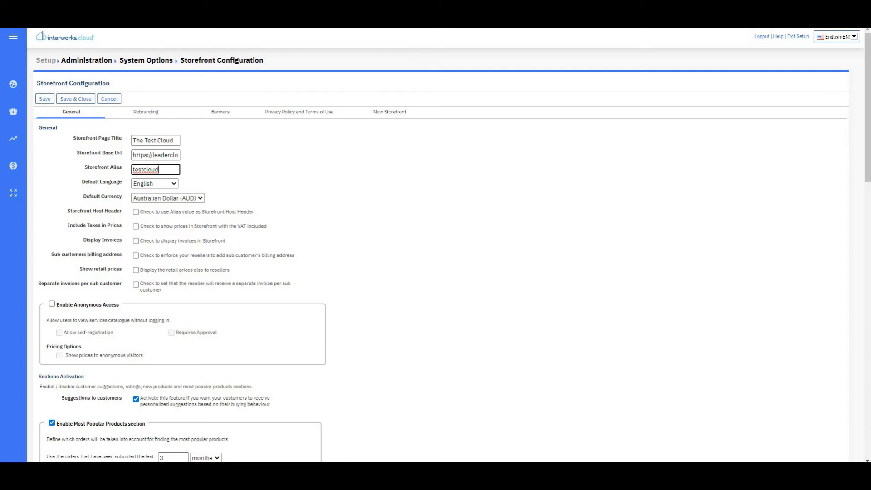
click(184, 167)
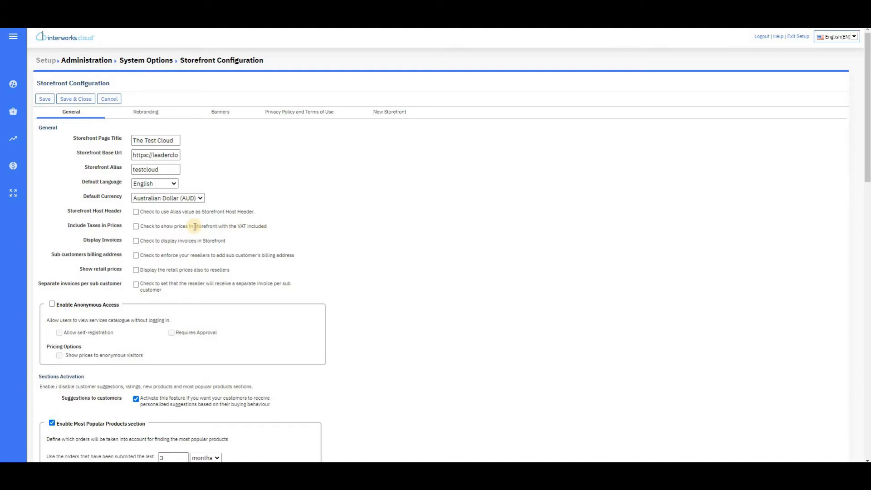
Step: Leave taxes excluded from storefront prices and turn on Display Invoices
click(136, 227)
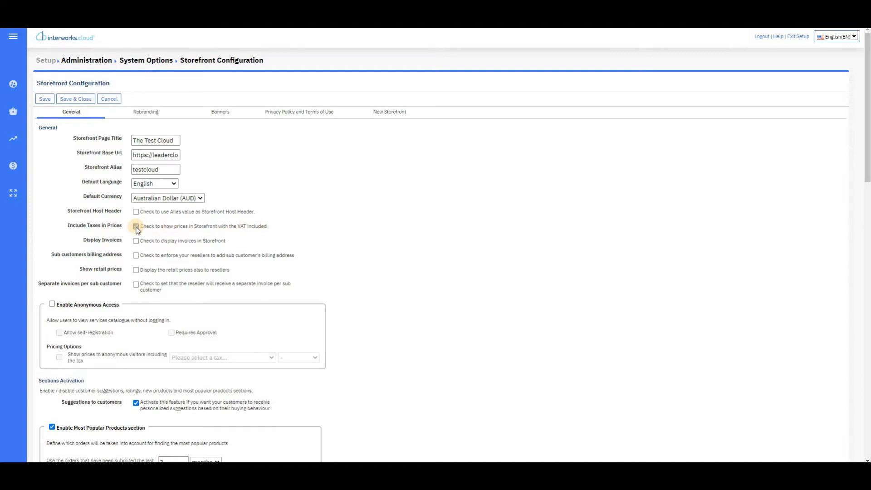
click(136, 227)
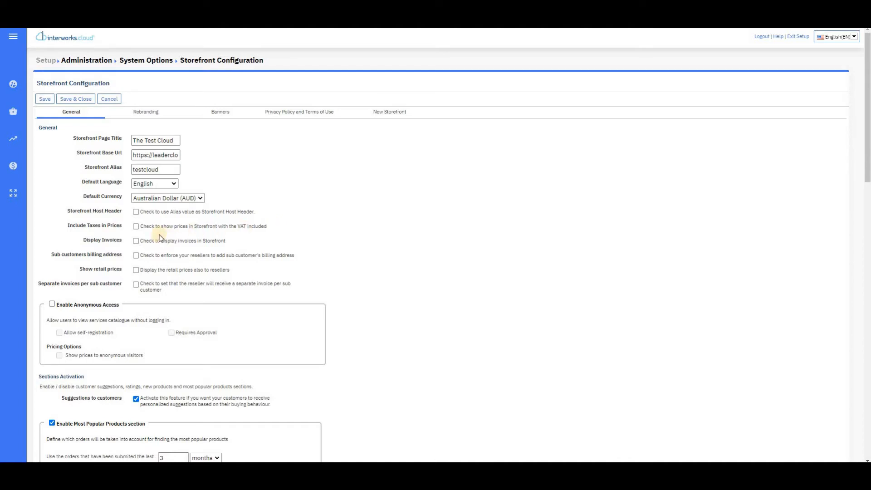
click(136, 242)
Step: Enable anonymous access with self-registration and prices shown to anonymous visitors
scroll(228, 244, down, 2)
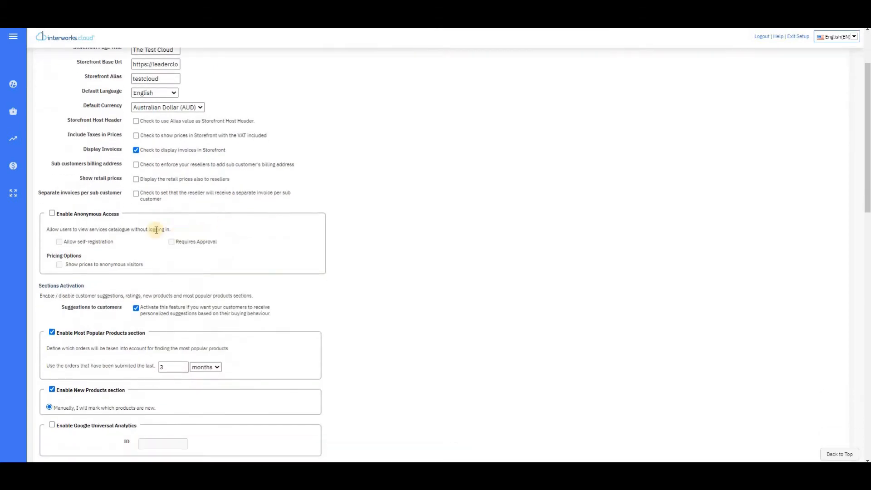
click(52, 213)
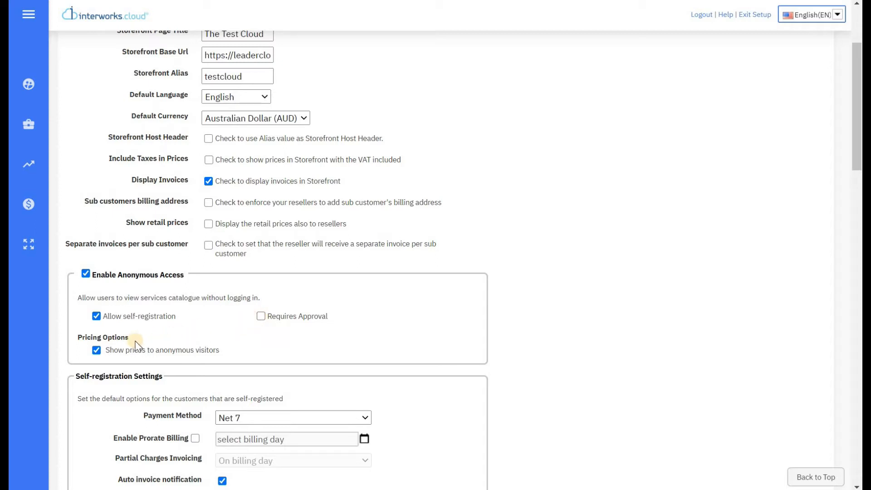
click(96, 349)
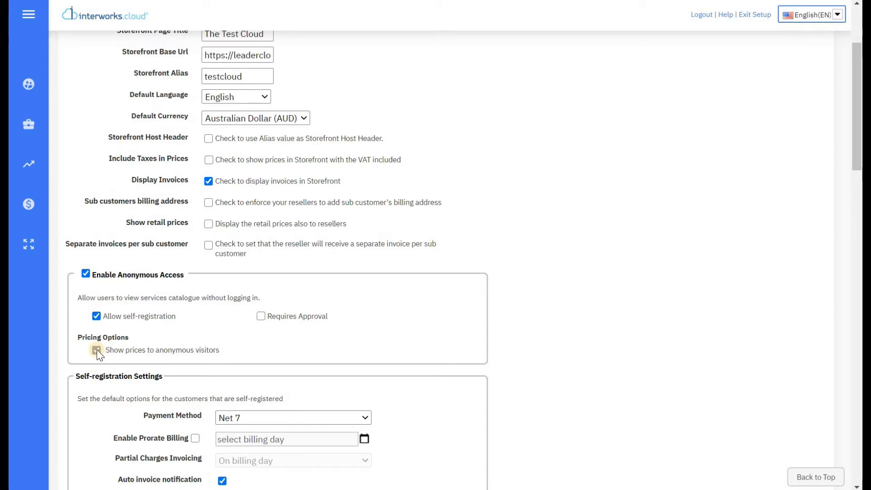
click(97, 316)
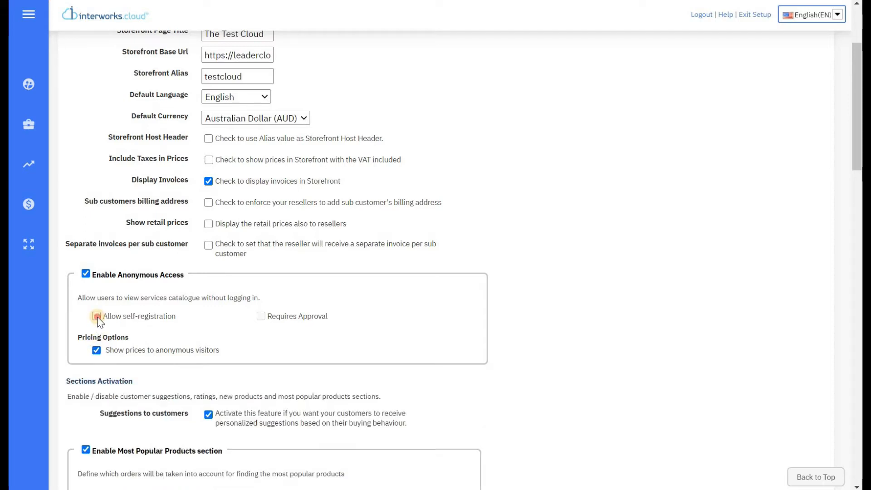
click(97, 316)
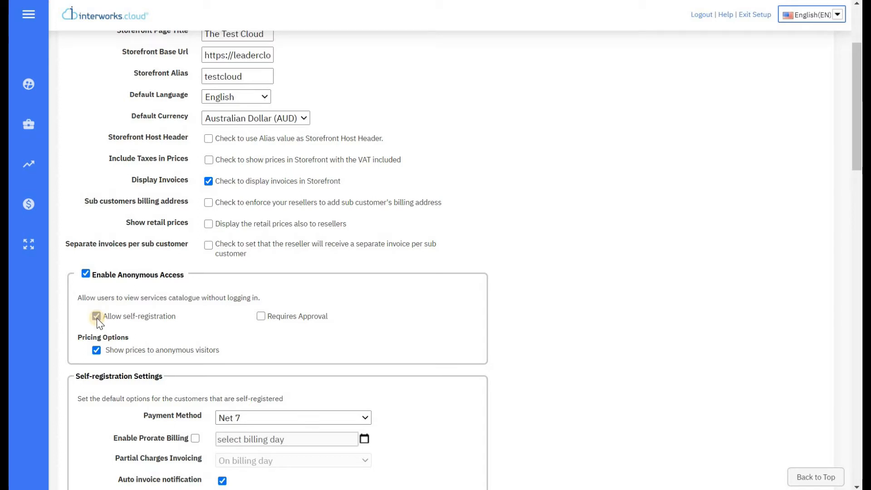
click(261, 317)
scroll(254, 272, up, 3)
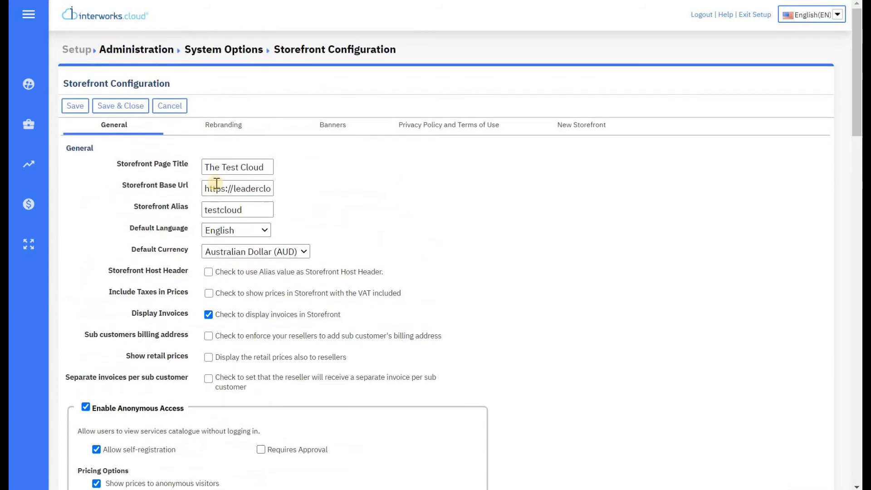
Step: Open the Rebranding tab and review its fonts, colours and logos, cancelling the login-logo file picker
click(232, 126)
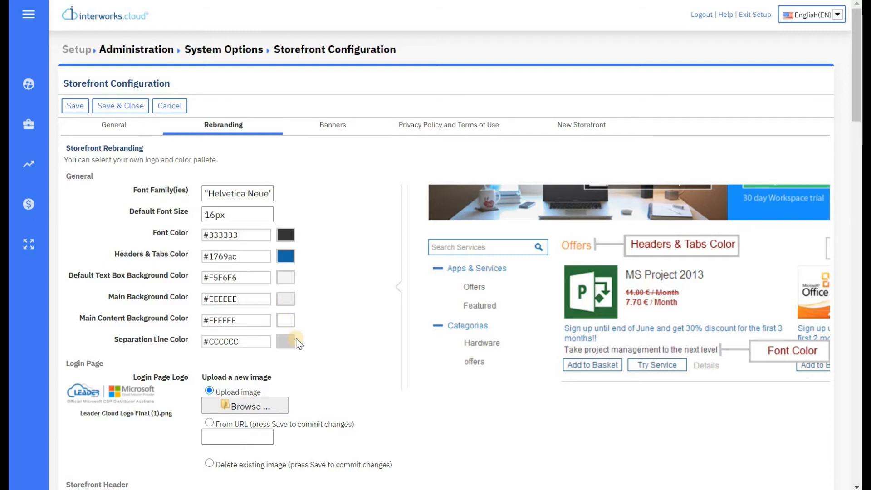
scroll(295, 346, down, 3)
scroll(299, 343, down, 1)
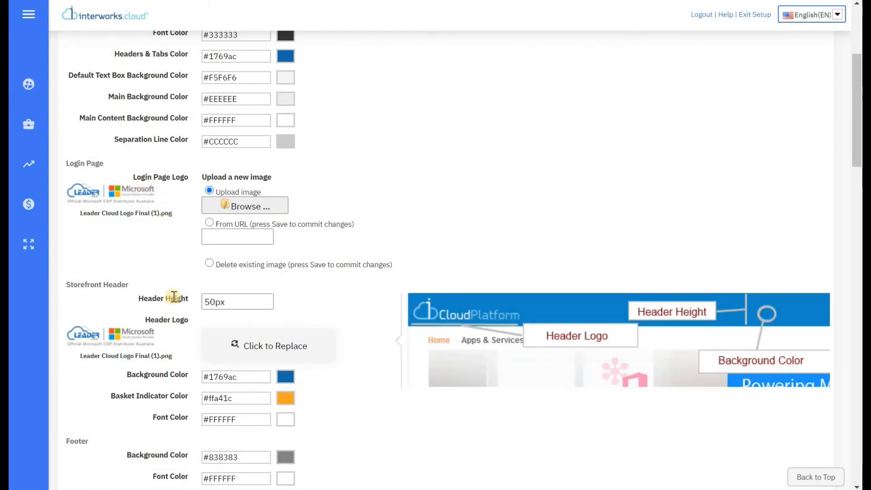
click(270, 207)
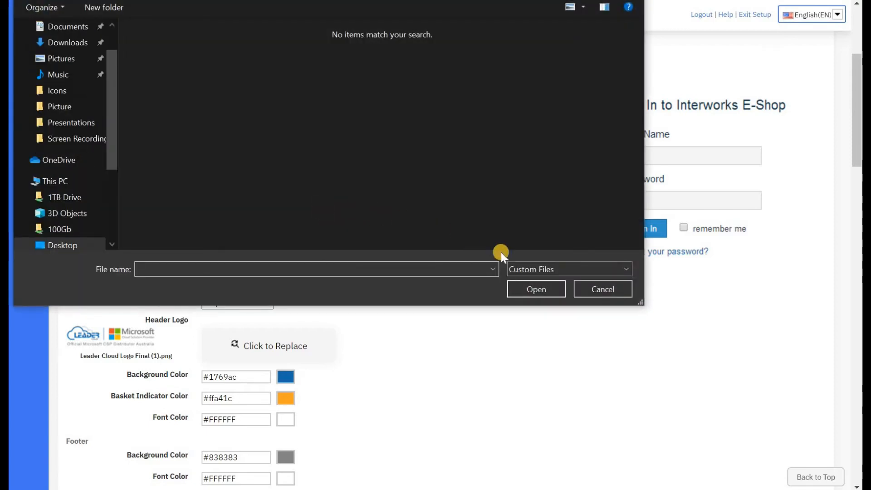
click(589, 289)
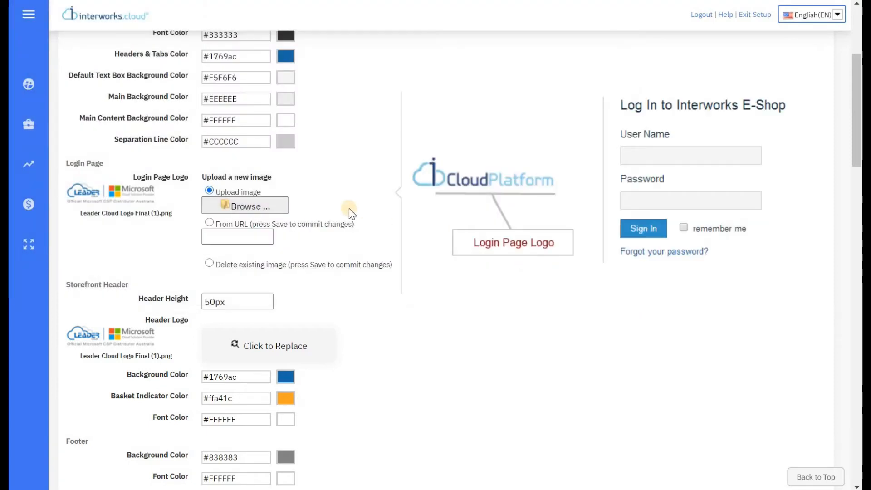
scroll(267, 201, down, 4)
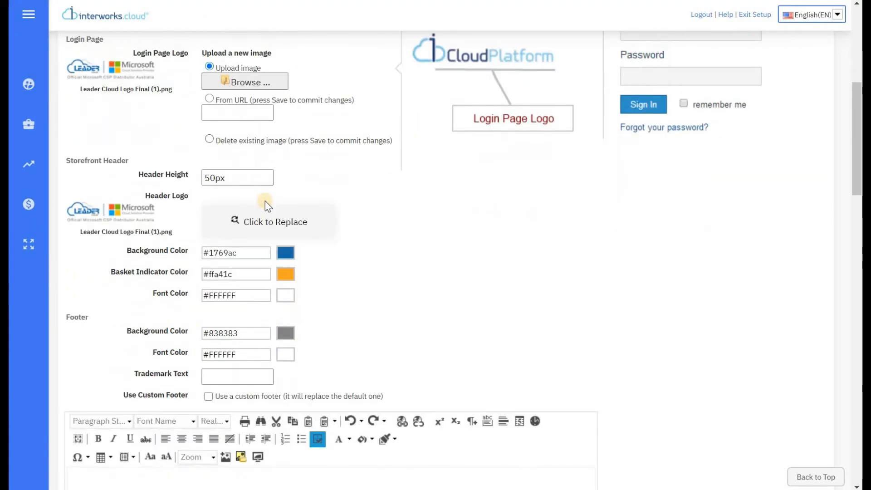
scroll(268, 206, up, 8)
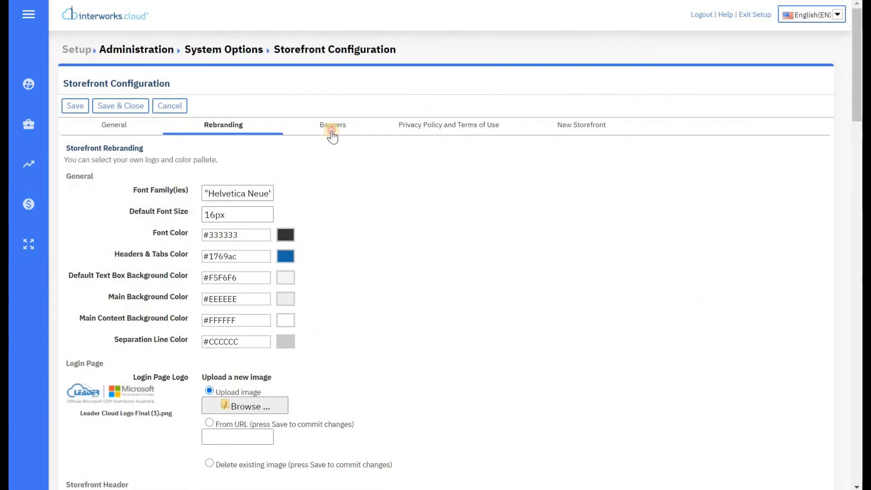
click(332, 134)
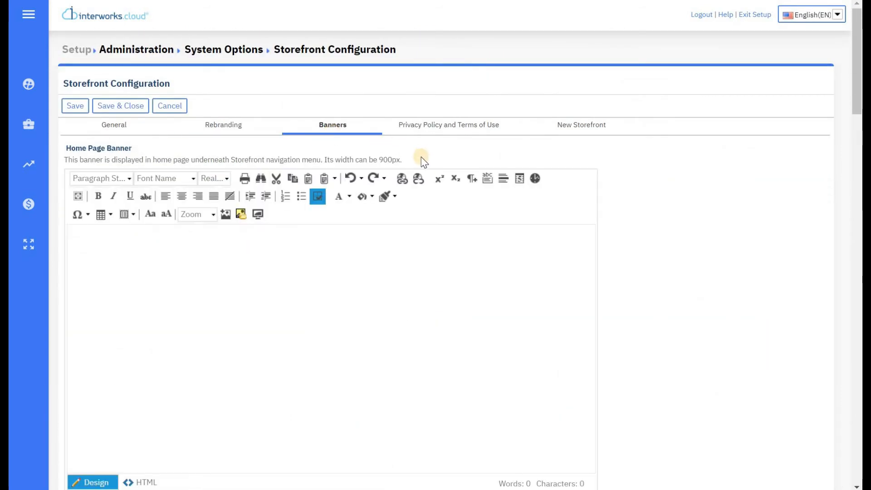
scroll(421, 161, down, 3)
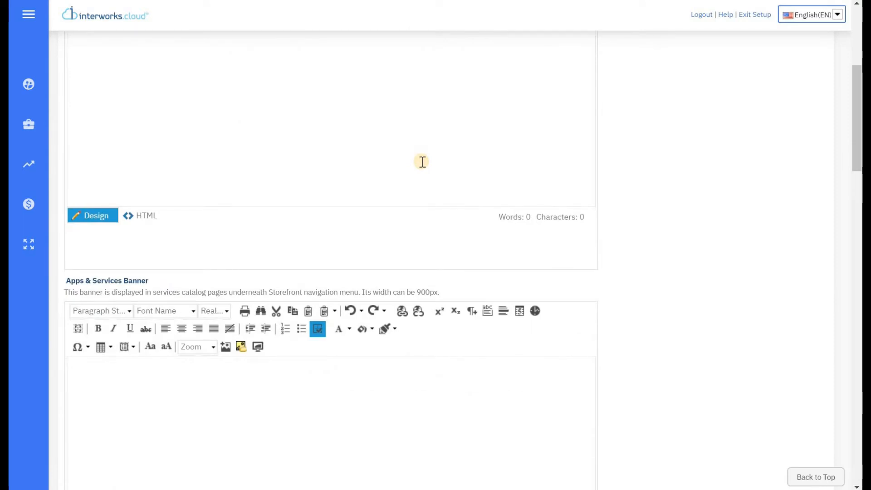
scroll(422, 162, down, 10)
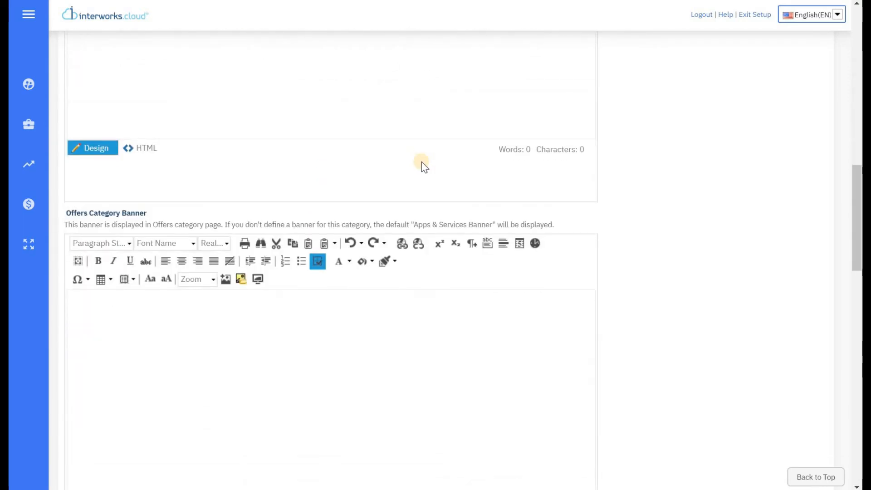
scroll(422, 163, down, 11)
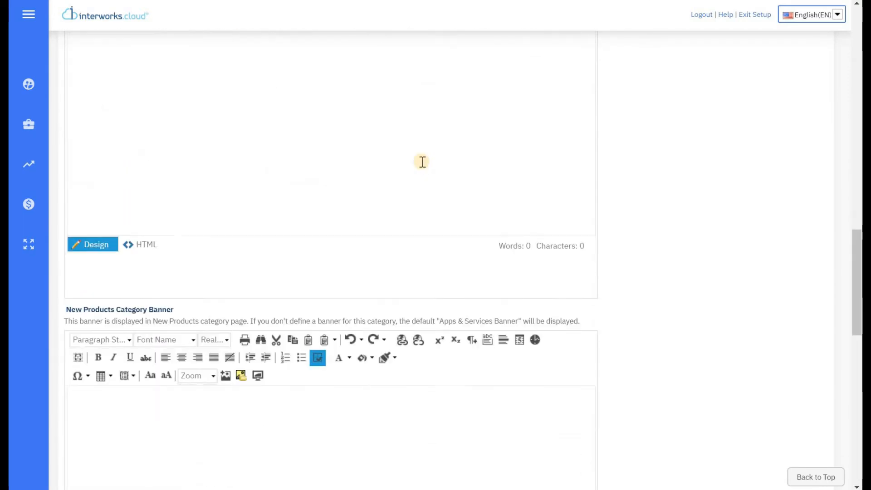
scroll(422, 161, down, 9)
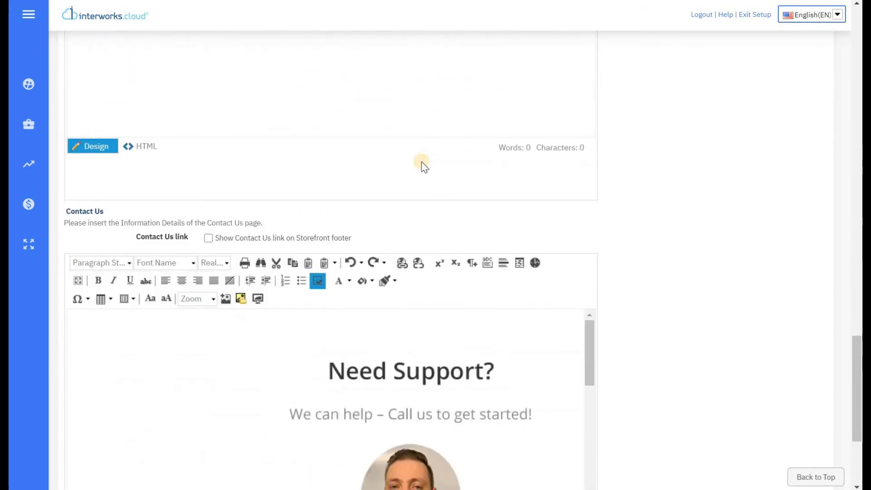
drag(591, 155, 577, 93)
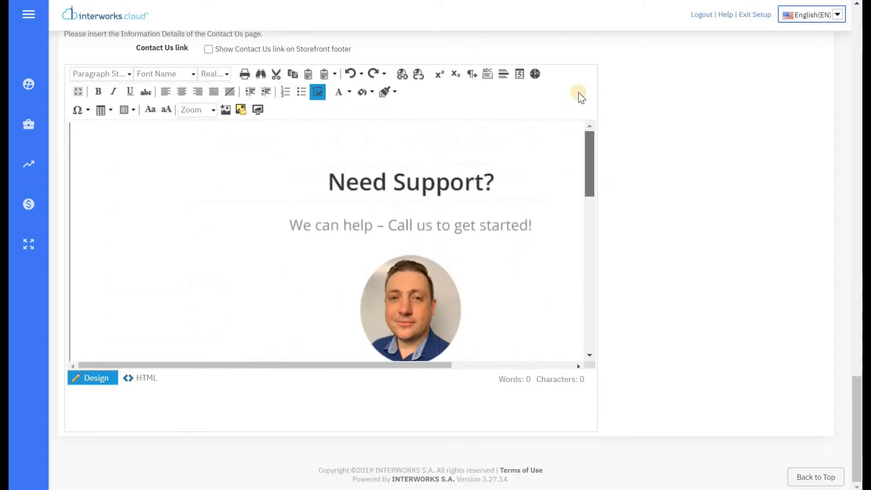
scroll(643, 204, up, 5)
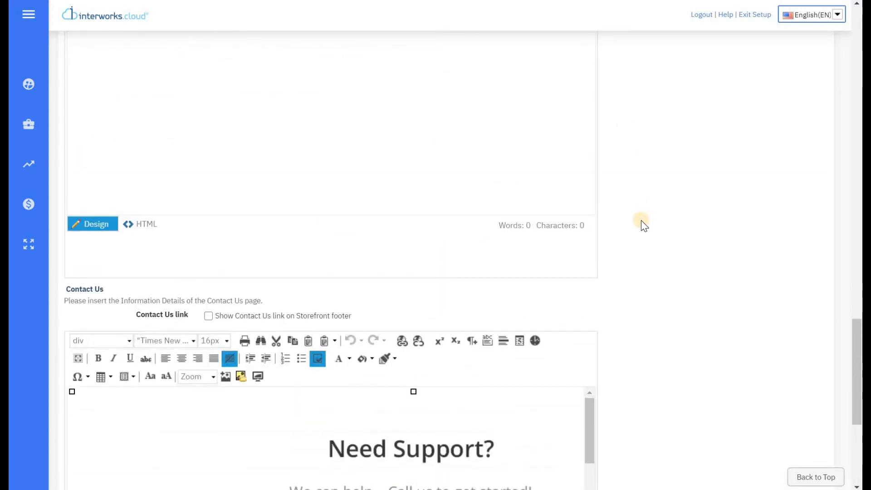
scroll(642, 221, down, 4)
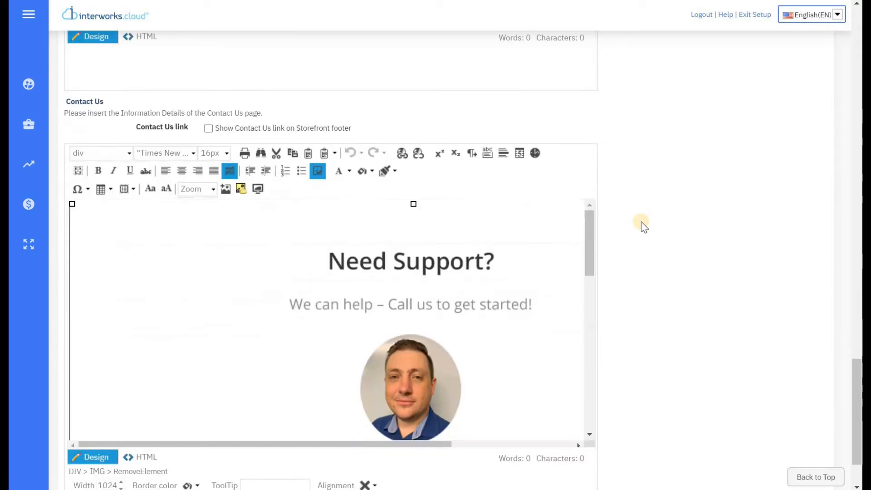
click(209, 116)
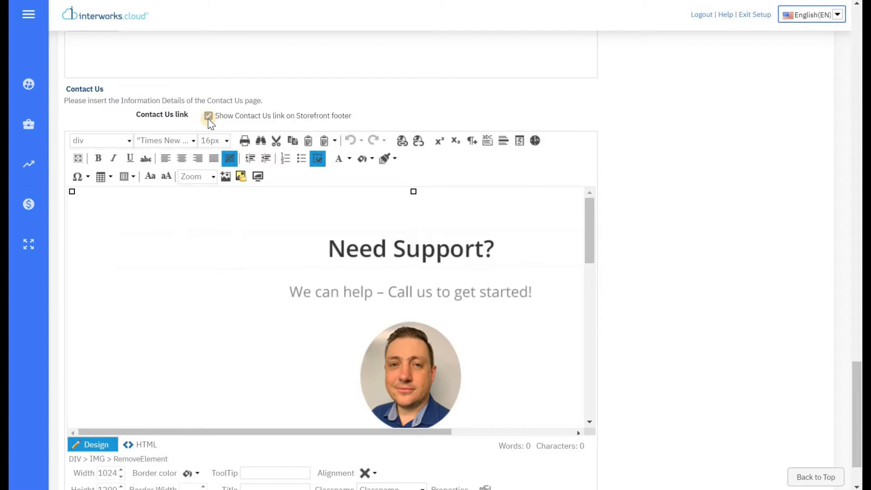
click(209, 118)
scroll(365, 116, up, 15)
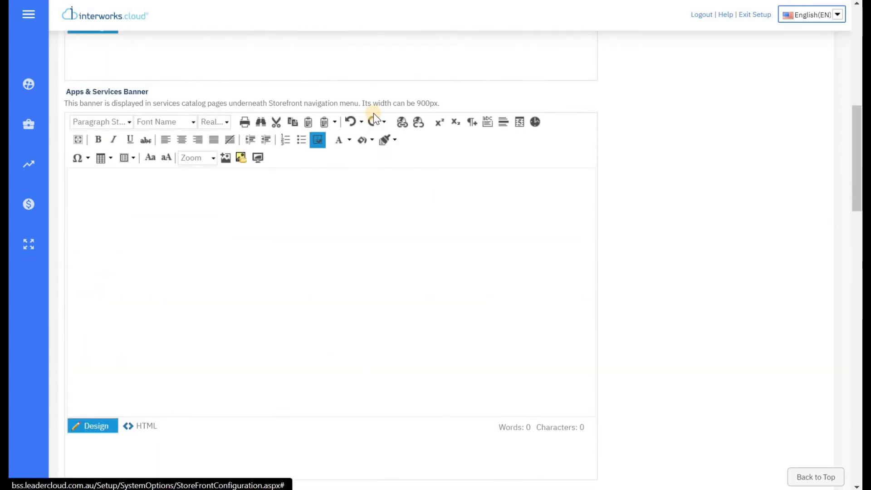
scroll(372, 114, up, 8)
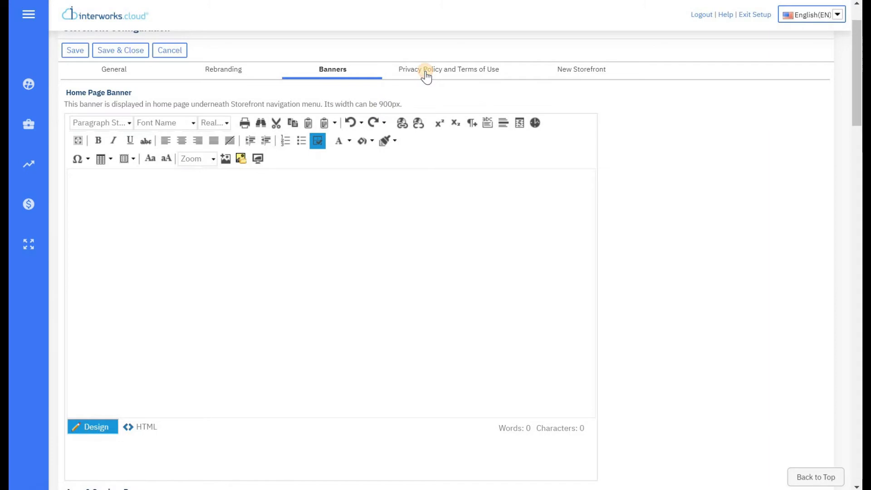
Step: Open Privacy Policy and Terms of Use, leaving 'Display Privacy Policy in Registration Page' unchecked
click(426, 76)
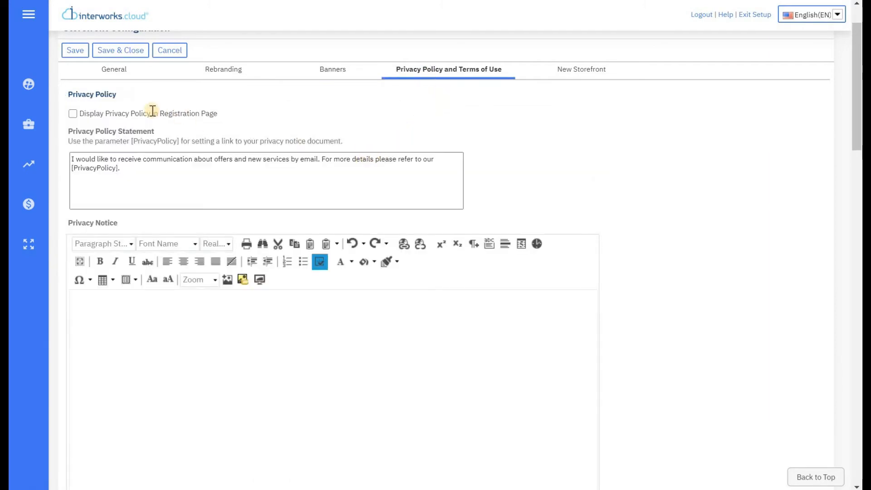
click(73, 114)
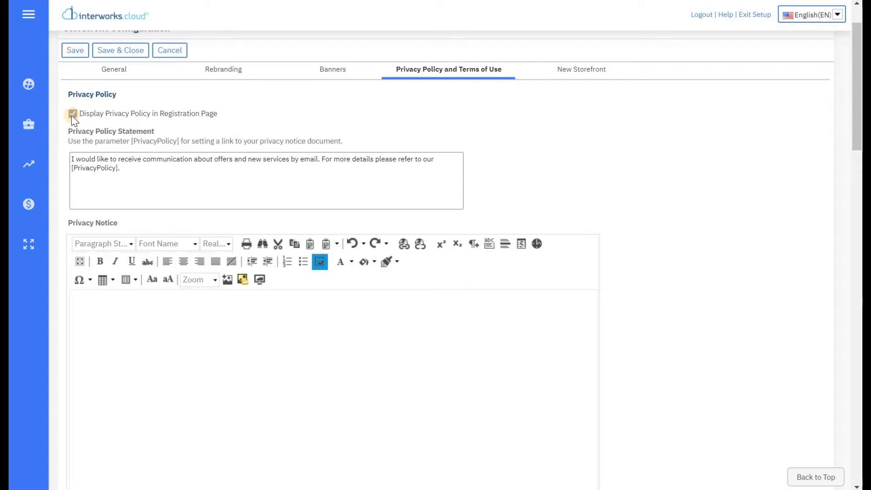
click(72, 114)
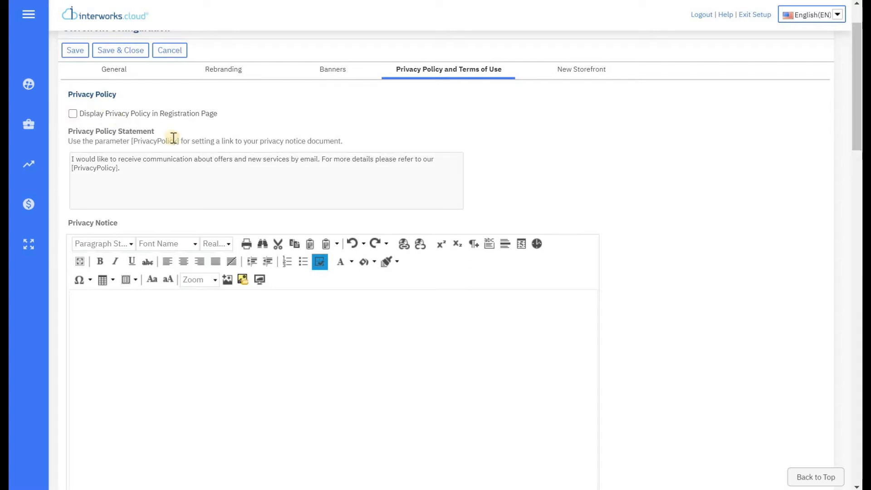
Step: Scroll through the 1648-word privacy policy in the Terms of Use field
scroll(261, 150, down, 10)
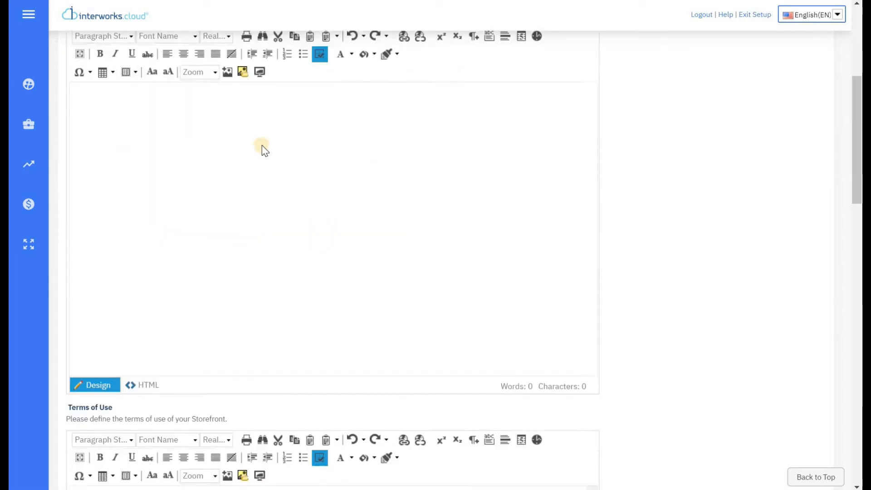
scroll(341, 134, down, 1)
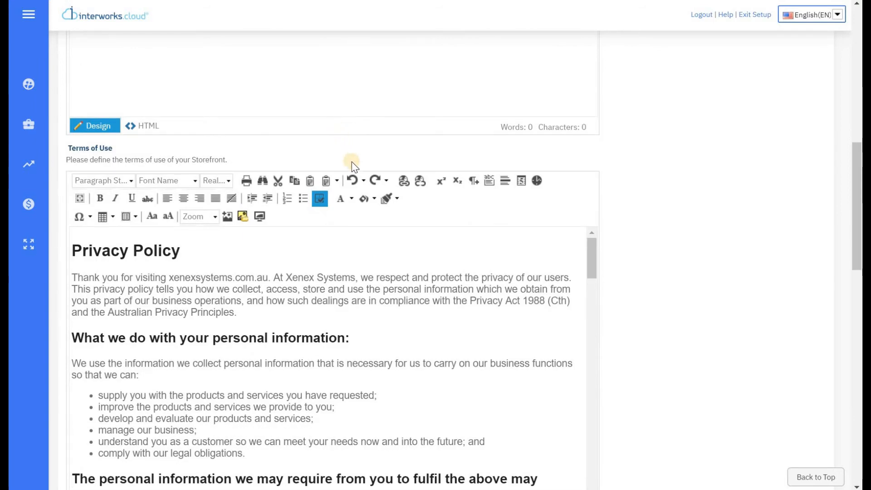
scroll(346, 140, down, 1)
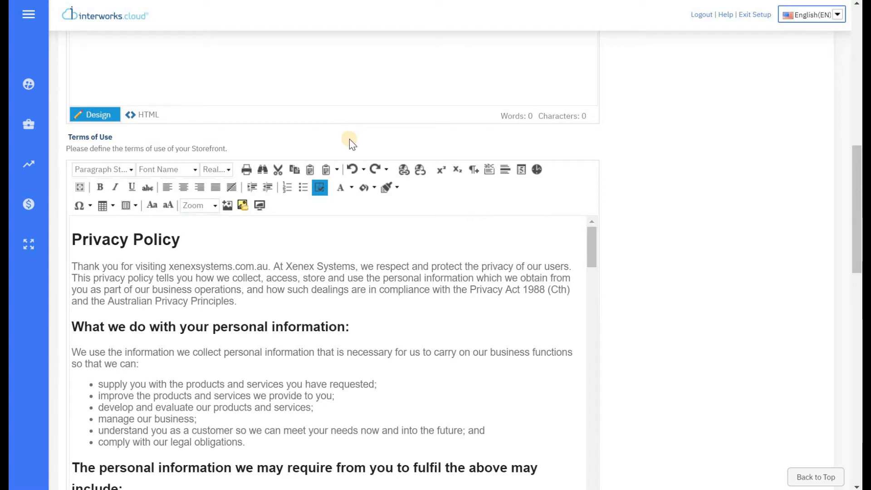
scroll(655, 168, down, 3)
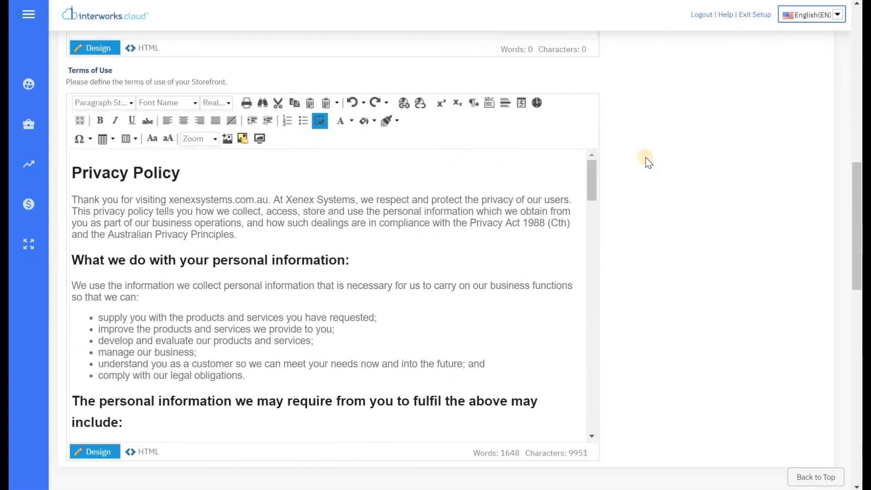
click(592, 170)
drag(592, 169, 654, 174)
scroll(653, 175, up, 12)
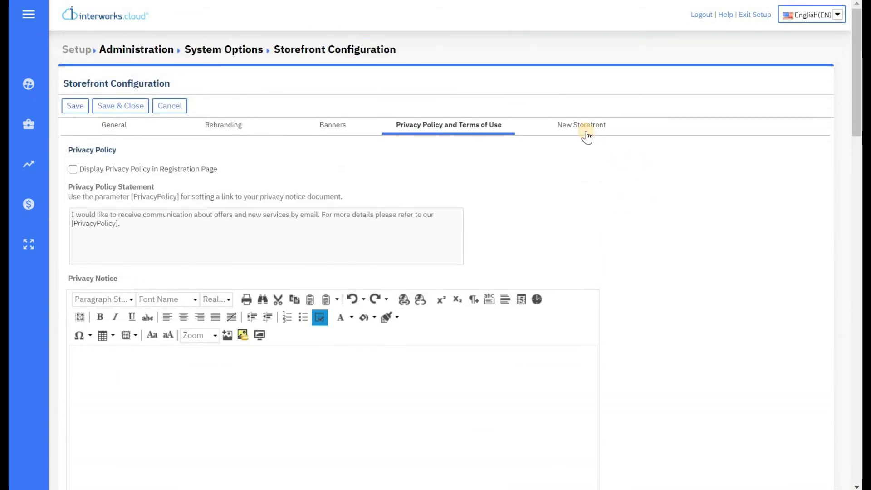
Step: On the New Storefront tab, preview the storefront and change the template from Basic to Nebula
click(586, 125)
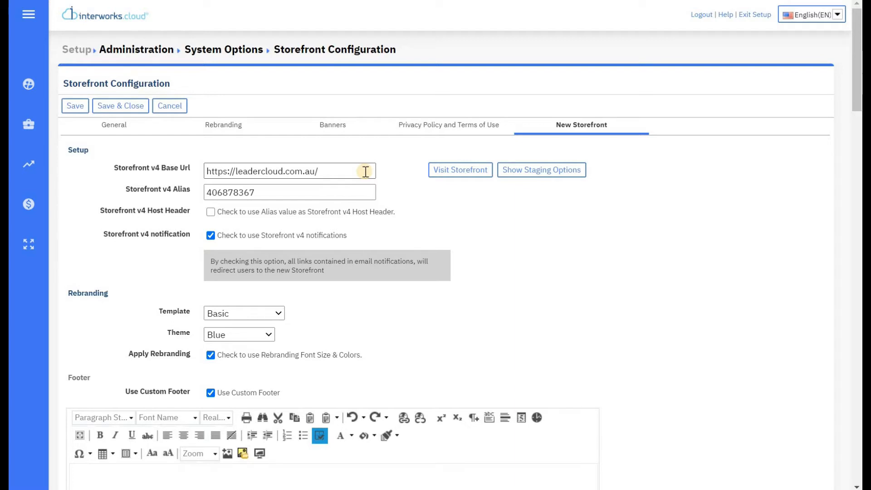
click(470, 177)
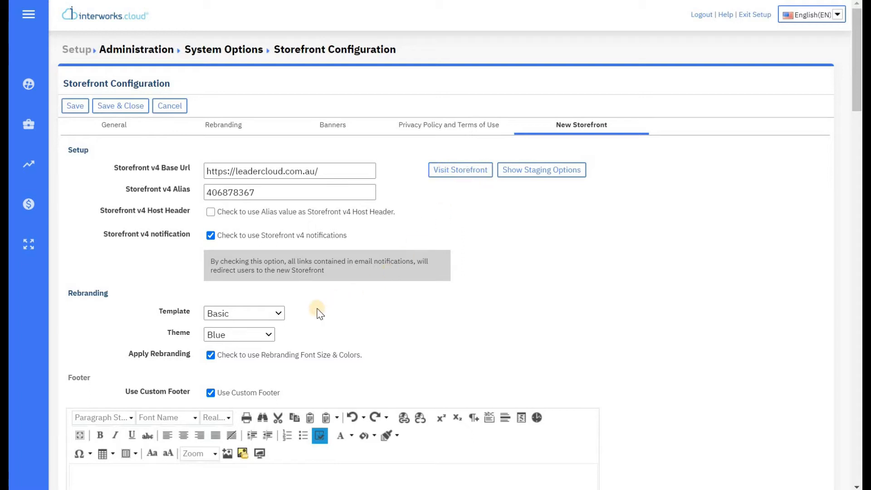
click(278, 313)
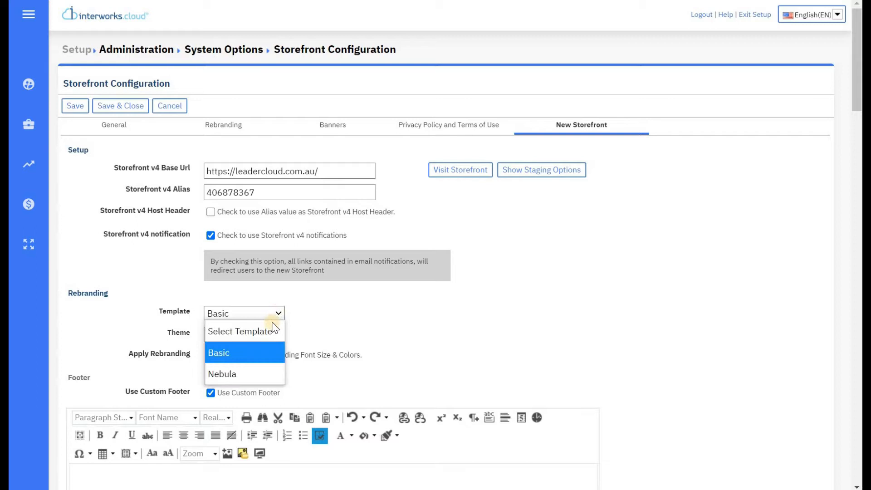
click(252, 373)
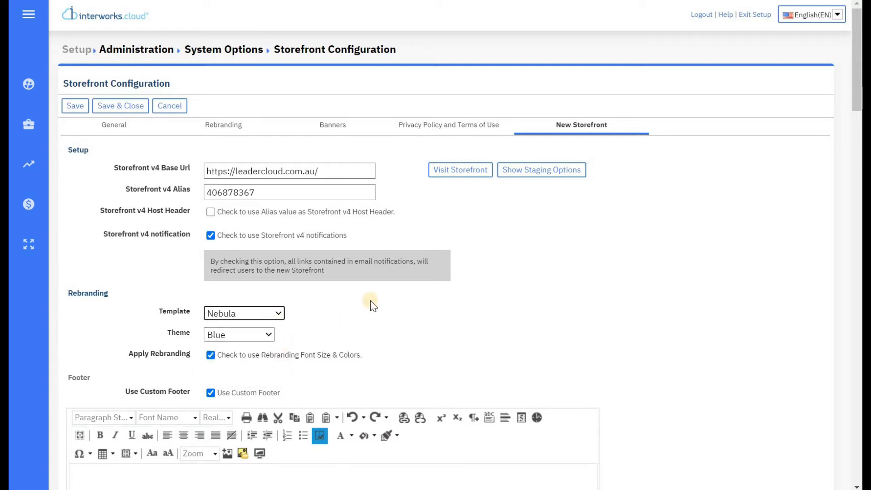
scroll(399, 281, down, 3)
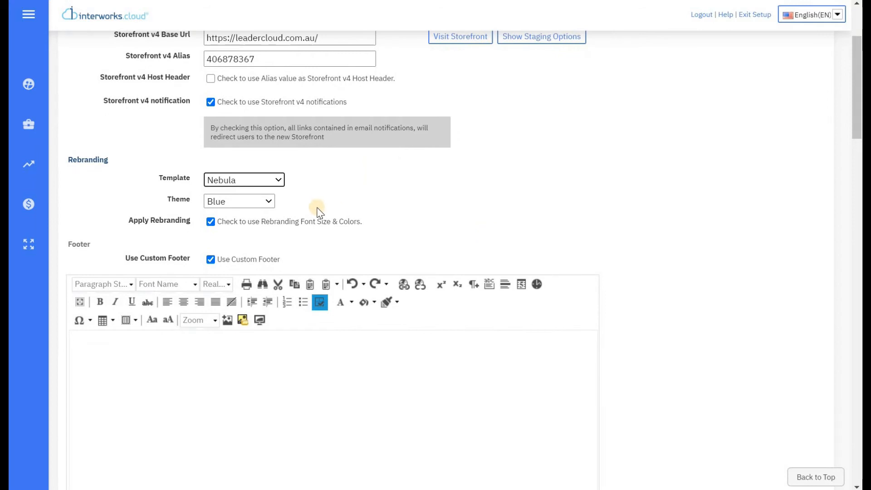
click(267, 201)
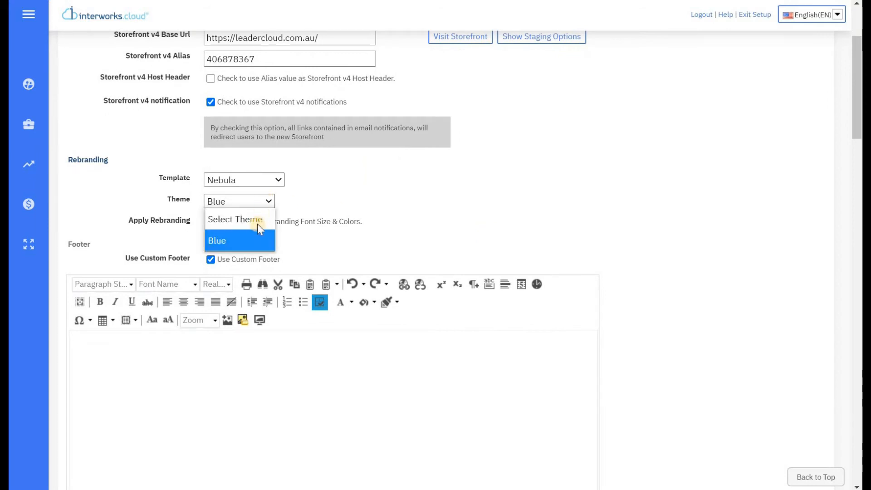
click(408, 191)
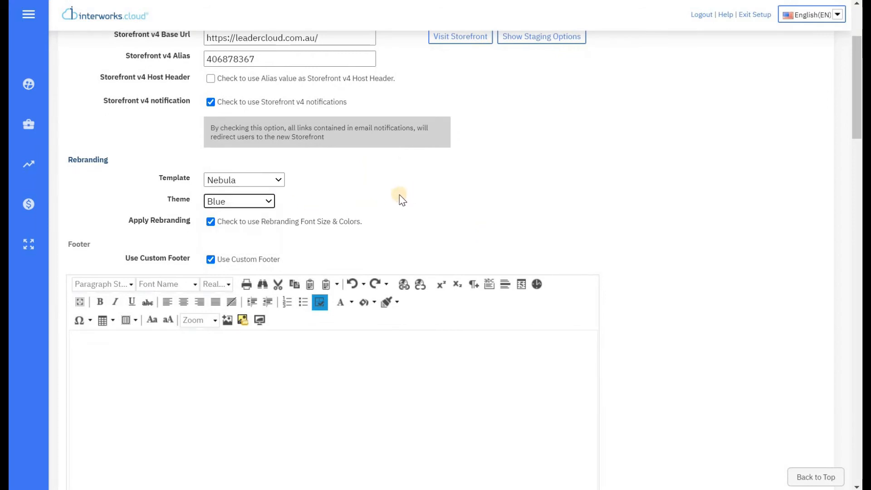
scroll(317, 186, down, 2)
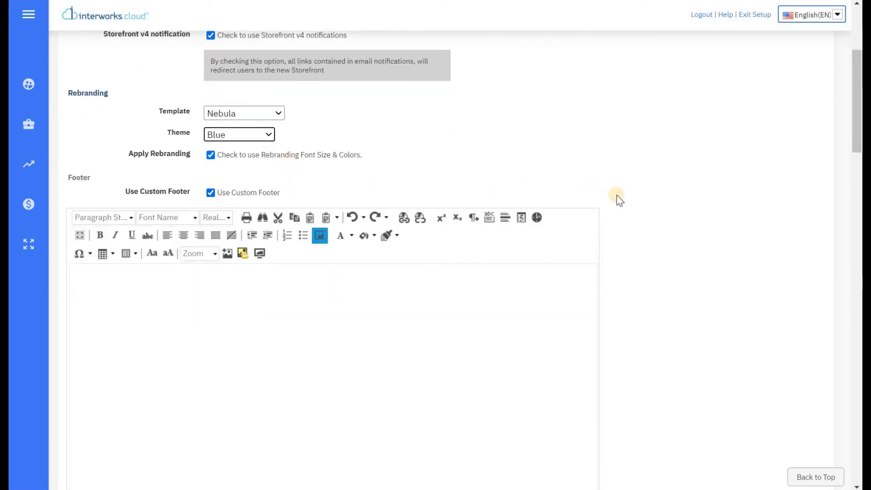
scroll(620, 200, down, 10)
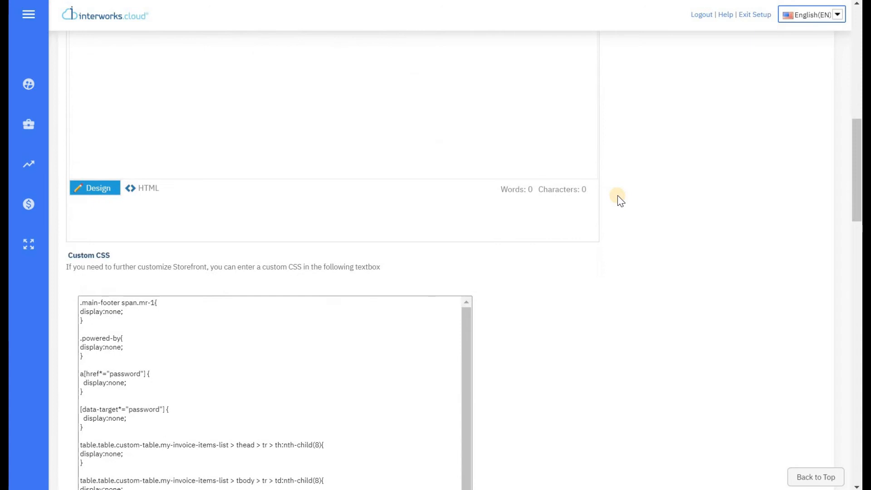
scroll(620, 200, down, 2)
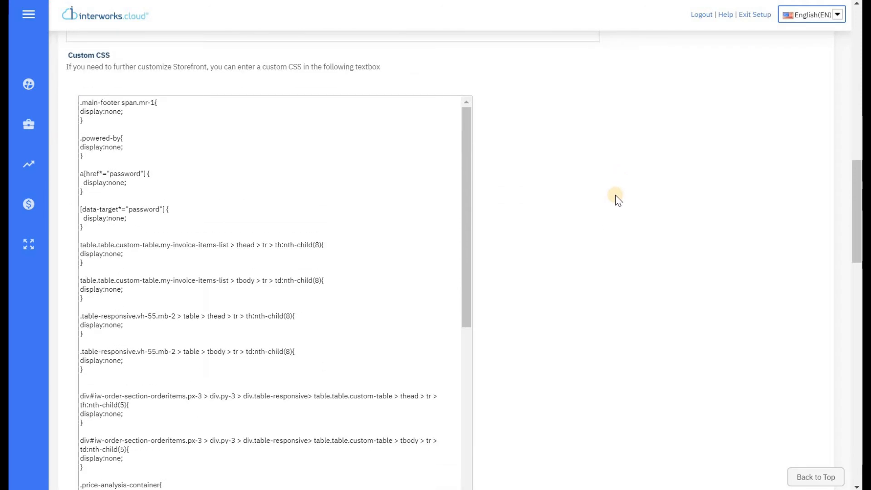
click(145, 225)
drag(145, 225, 80, 171)
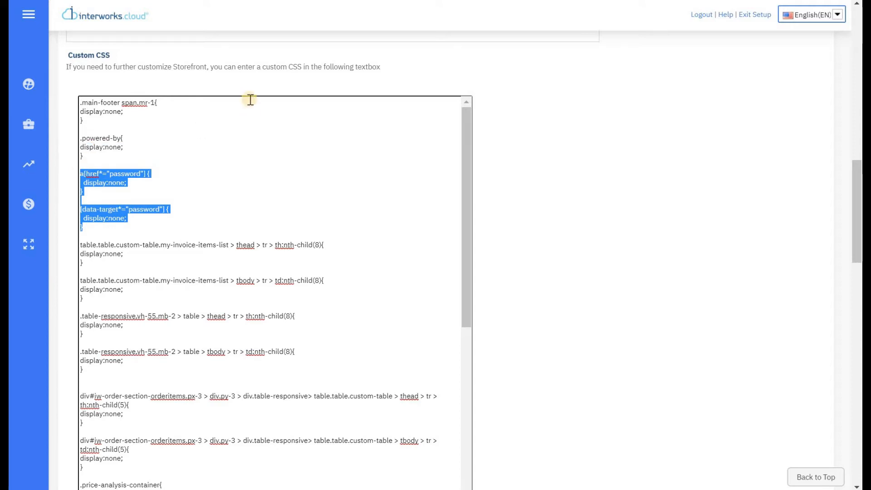
key(BackSpace)
key(BackSpace)
key(BackSpace)
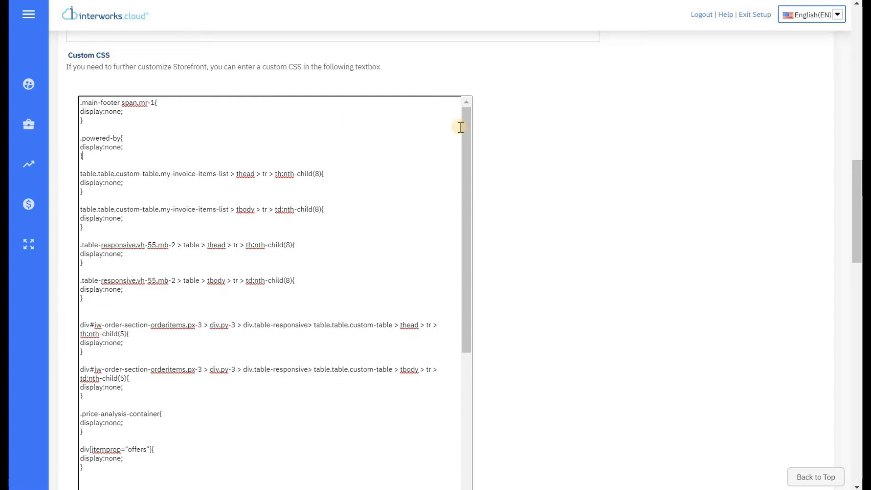
drag(464, 130, 251, 307)
drag(171, 437, 81, 272)
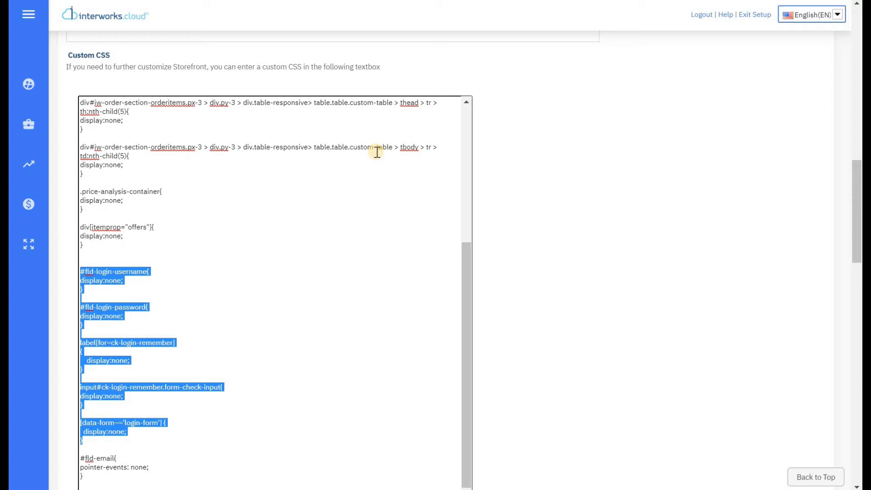
key(Delete)
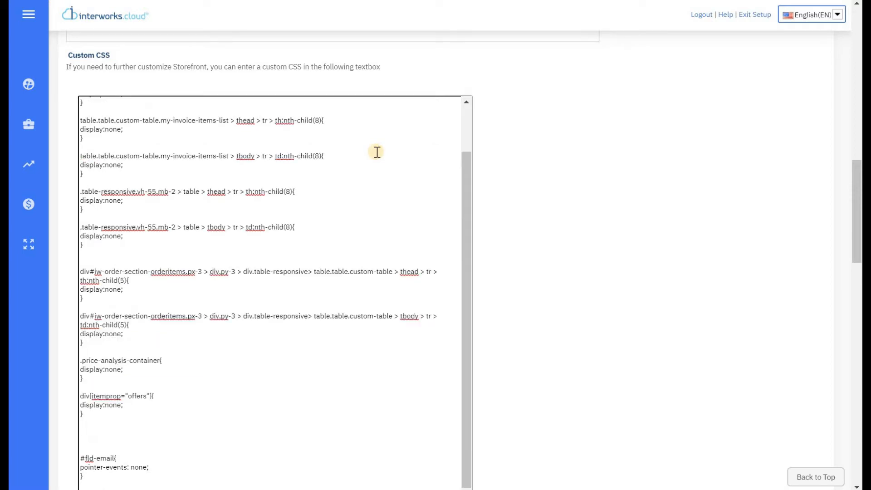
key(BackSpace)
key(BackSpace)
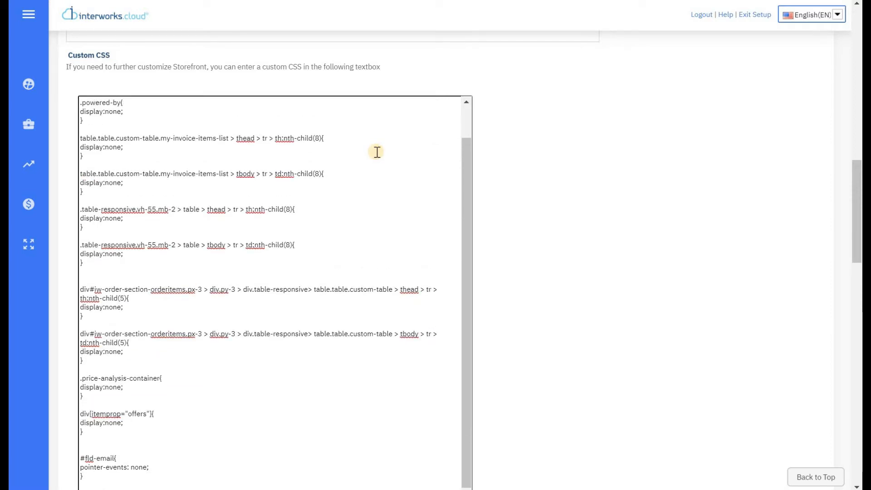
key(BackSpace)
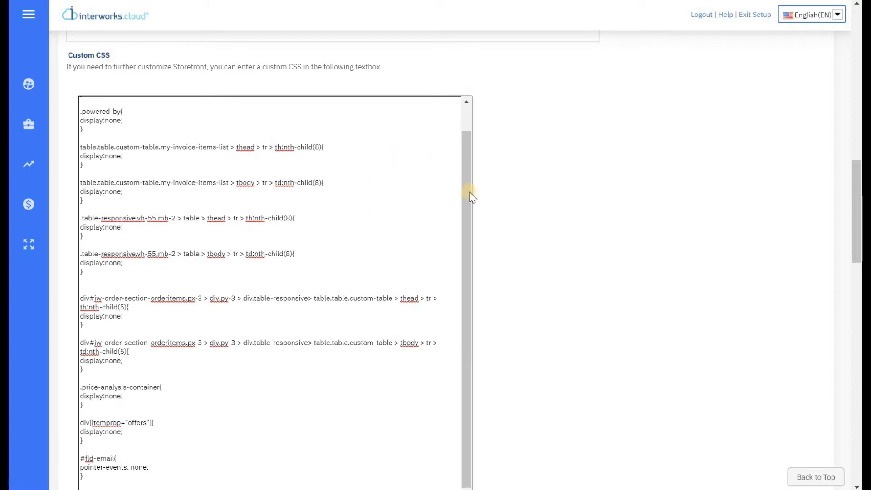
scroll(513, 193, down, 1)
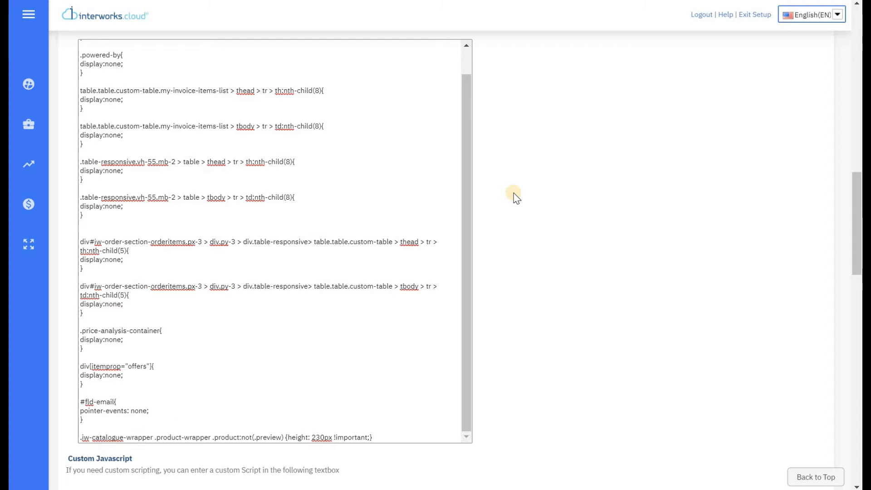
scroll(514, 193, down, 6)
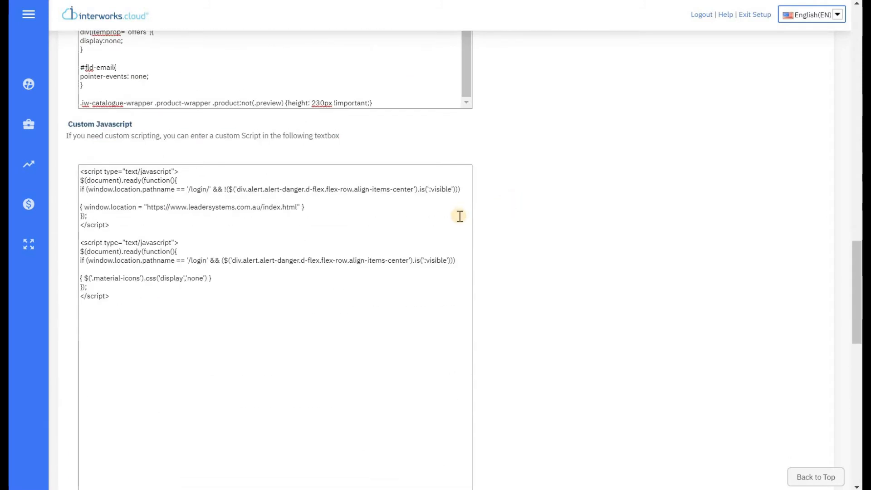
scroll(458, 216, down, 1)
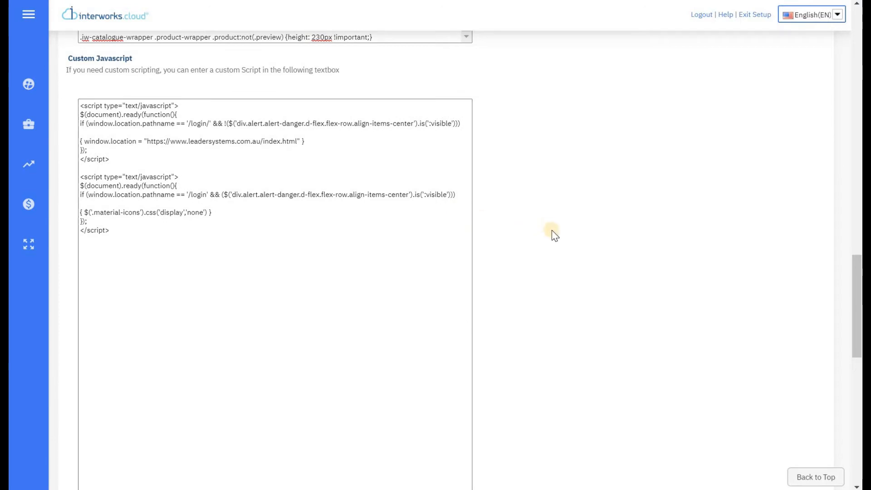
scroll(552, 232, down, 3)
scroll(552, 233, down, 6)
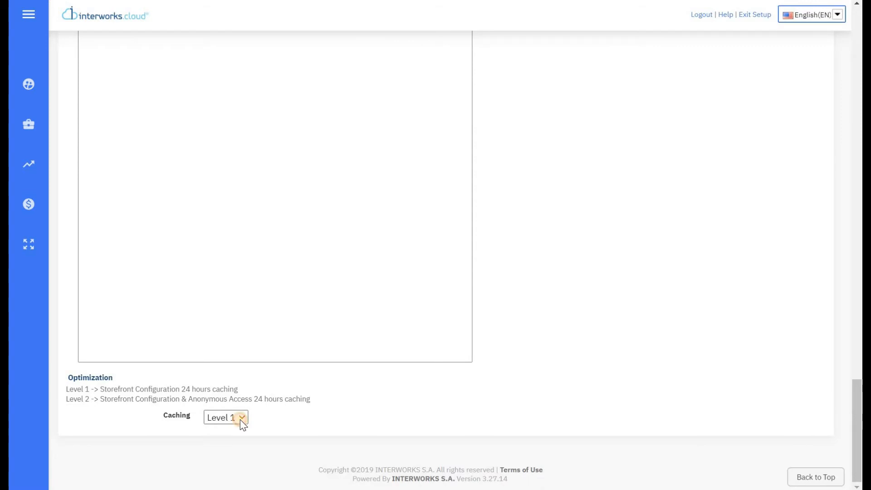
Step: Keep caching at Level 1, then Save & Close the storefront configuration
click(241, 418)
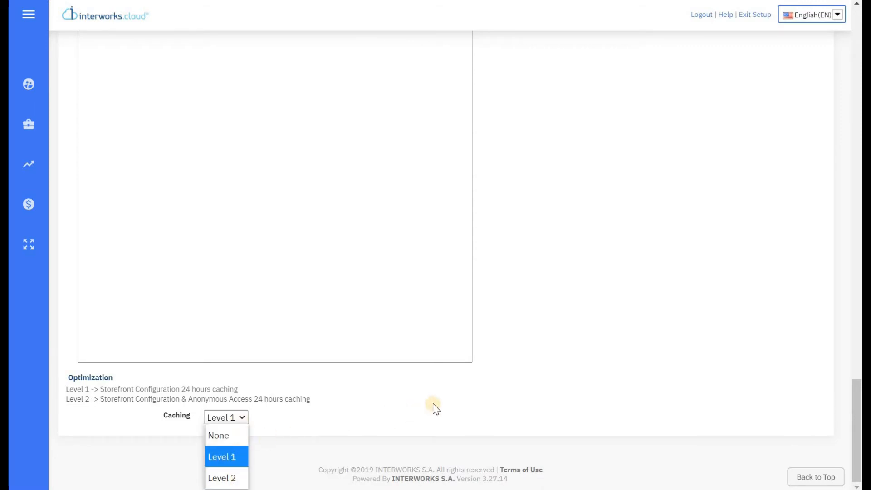
click(557, 345)
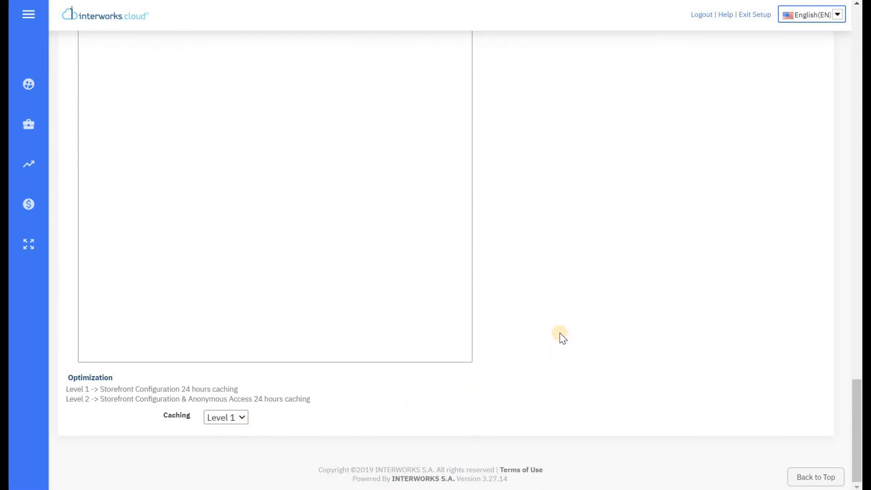
scroll(563, 337, up, 15)
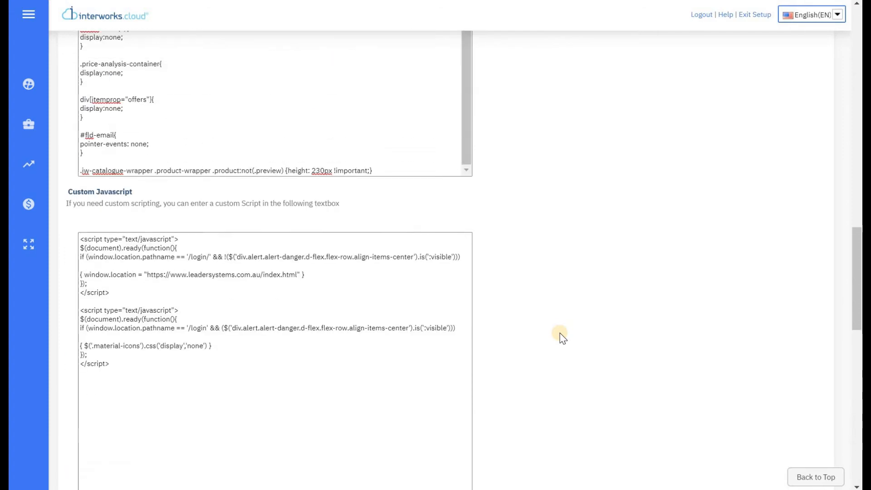
scroll(563, 338, up, 15)
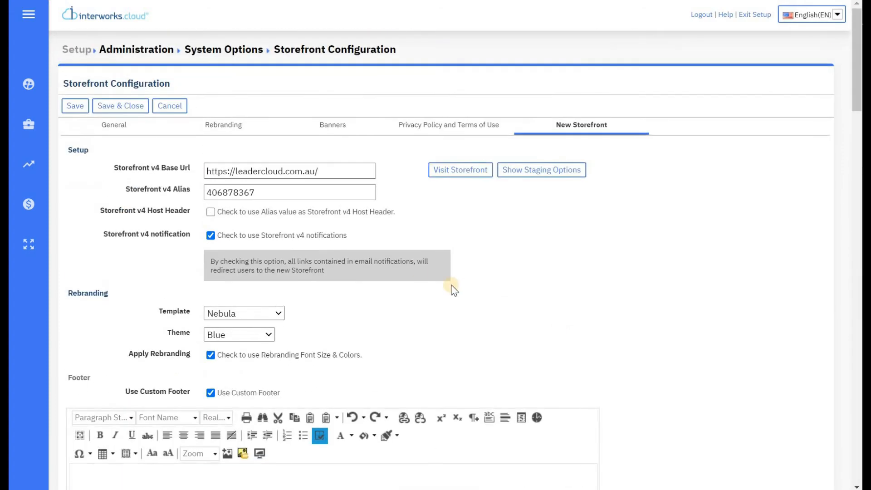
click(125, 109)
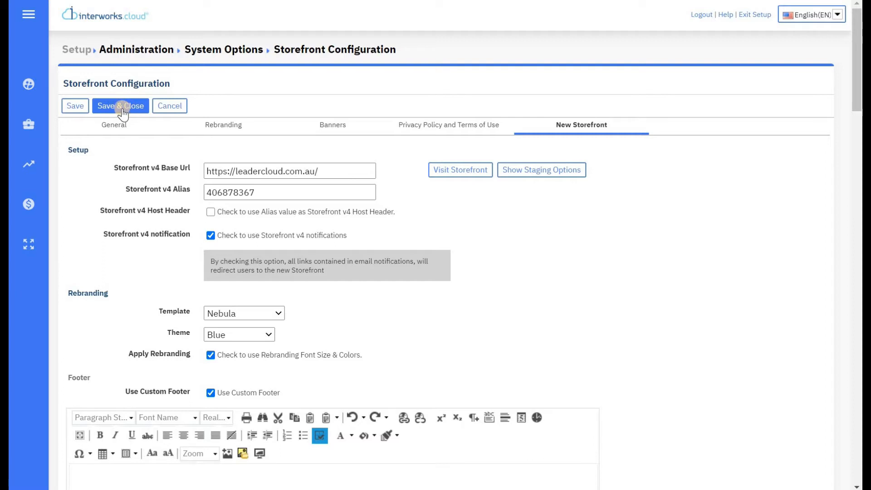
click(122, 107)
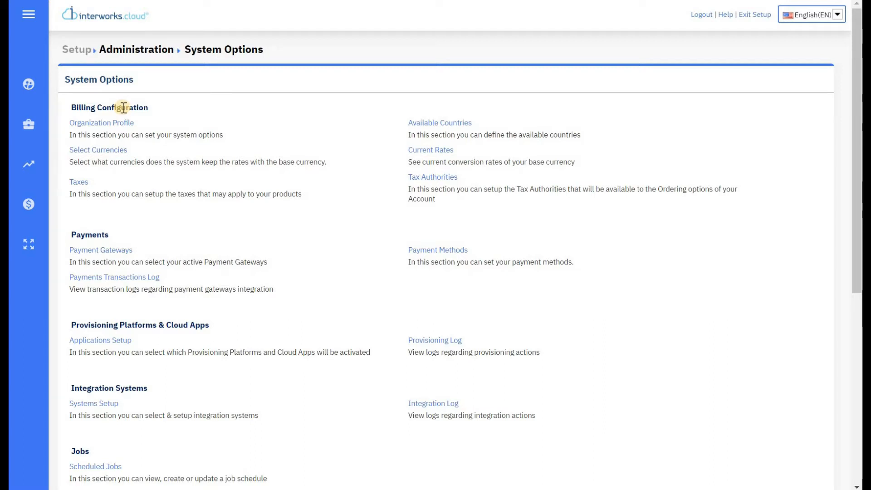
Step: Add a new payment gateway under Payment Gateways and pick Stripe as the gateway
click(106, 253)
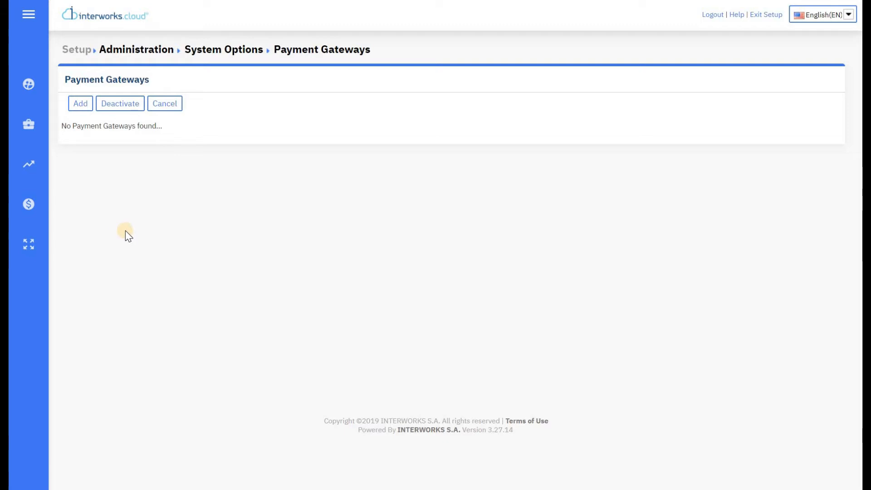
click(81, 104)
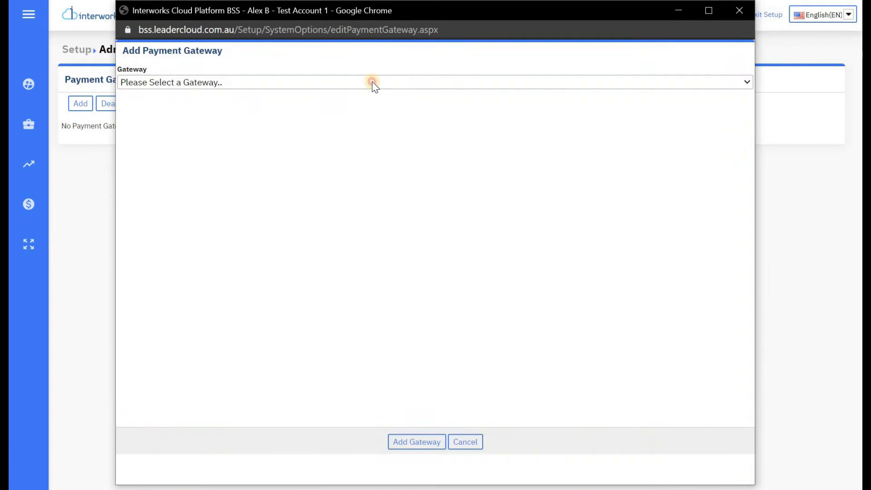
click(373, 82)
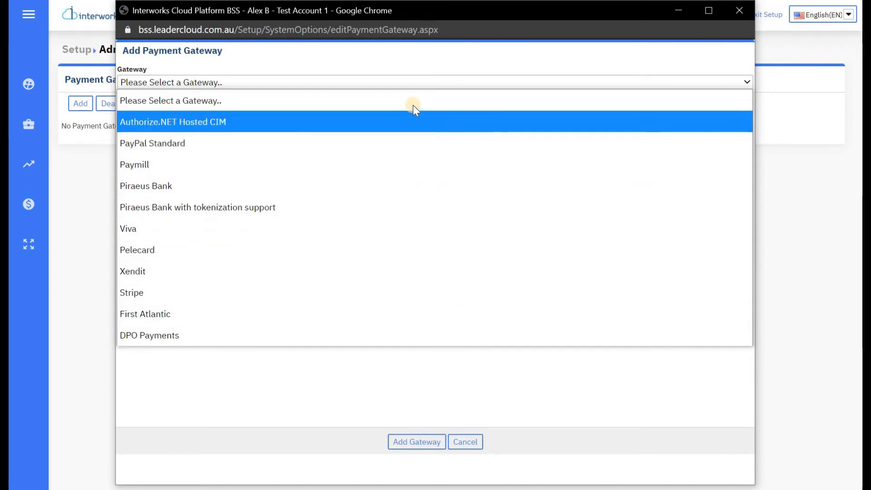
click(138, 292)
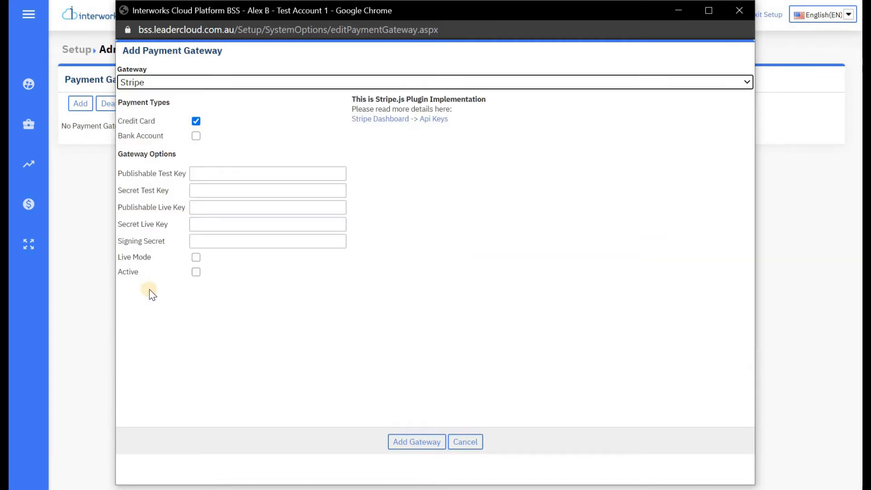
Step: Keep Credit Card accepted and turn on Live Mode and Active for Stripe
click(208, 175)
click(209, 194)
click(207, 210)
click(207, 224)
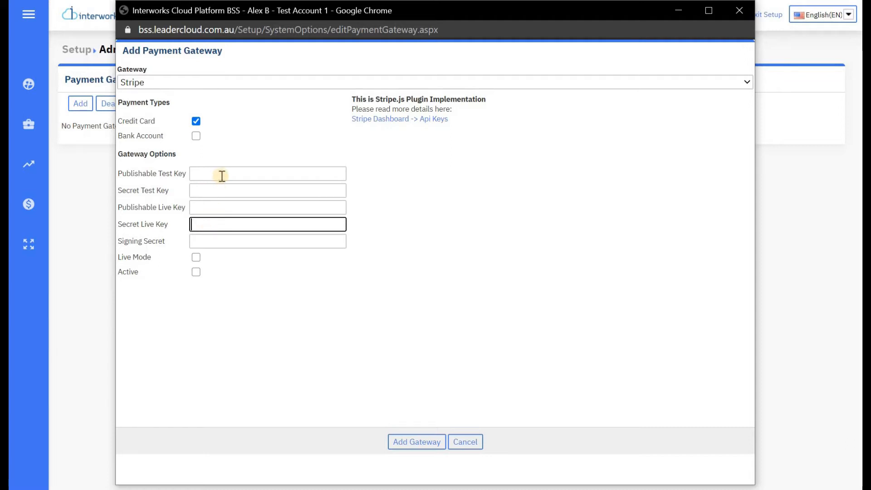
click(195, 123)
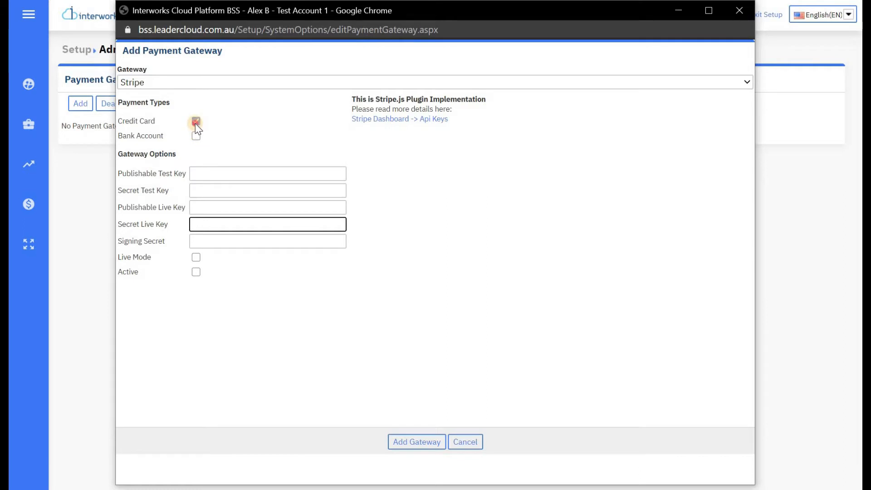
click(195, 257)
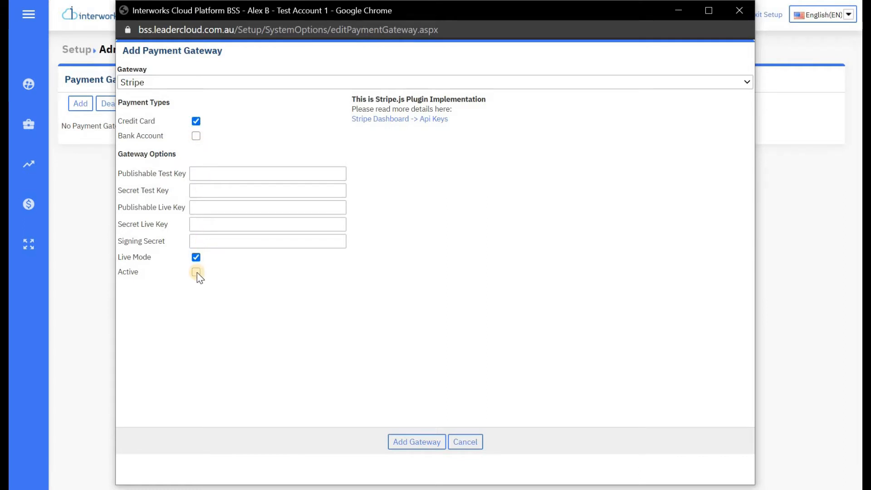
click(196, 271)
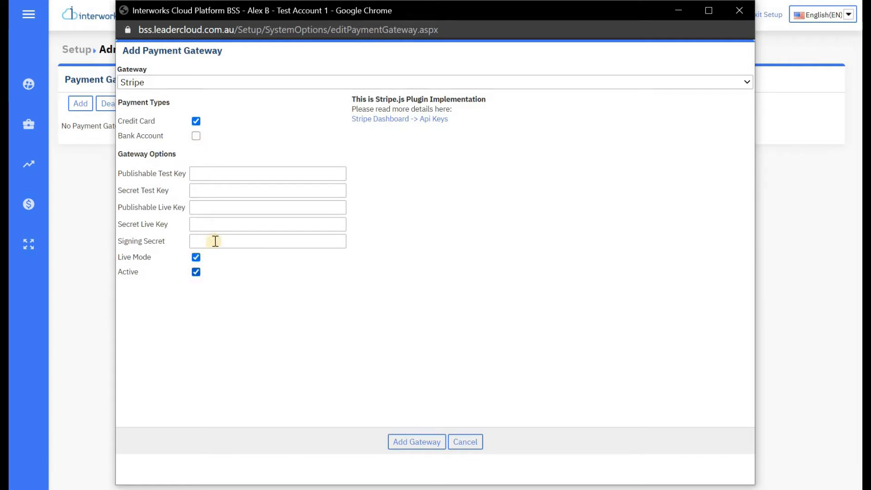
Step: Enter the Stripe publishable and secret test and live keys, then add the gateway
click(235, 177)
text(123981123askdha)
click(330, 189)
text(asdjahsduydwau)
key(Tab)
text(asdouwdoiahds)
key(Tab)
text(asdoiwoidhasdnajnc)
key(Tab)
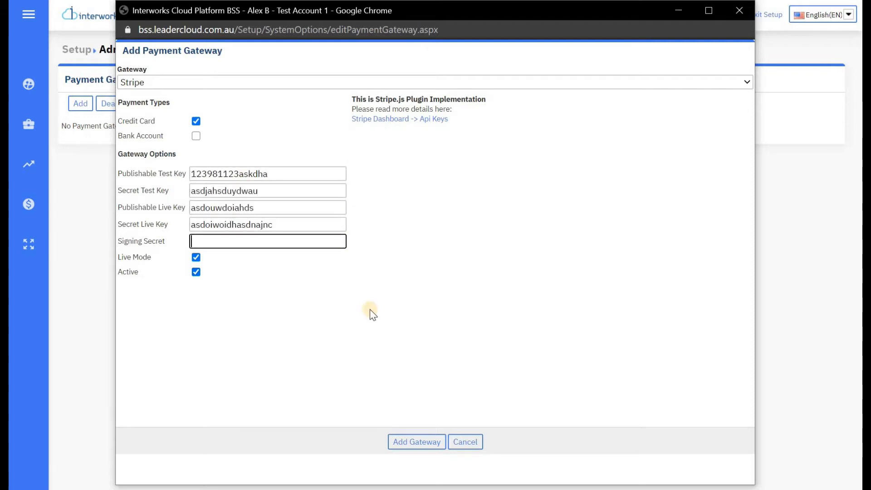
click(428, 447)
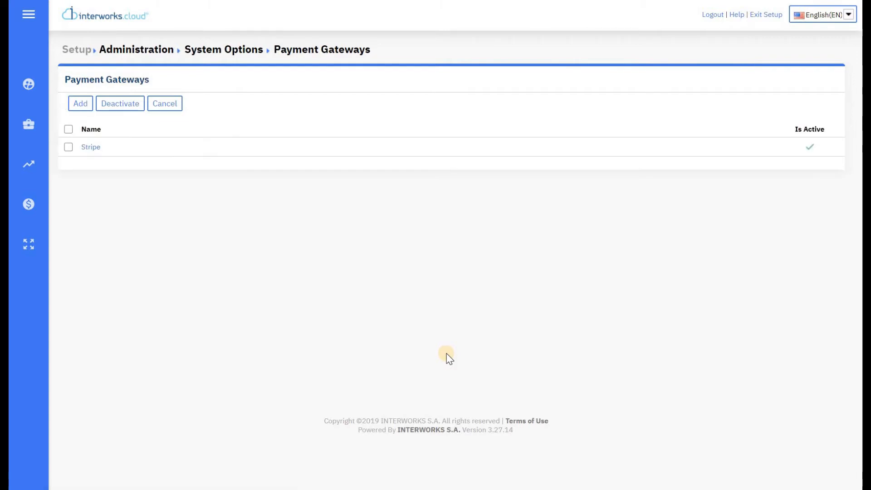
Step: Return to System Options via the sidebar Setup icon and open Payment Methods
mouse_move(28, 125)
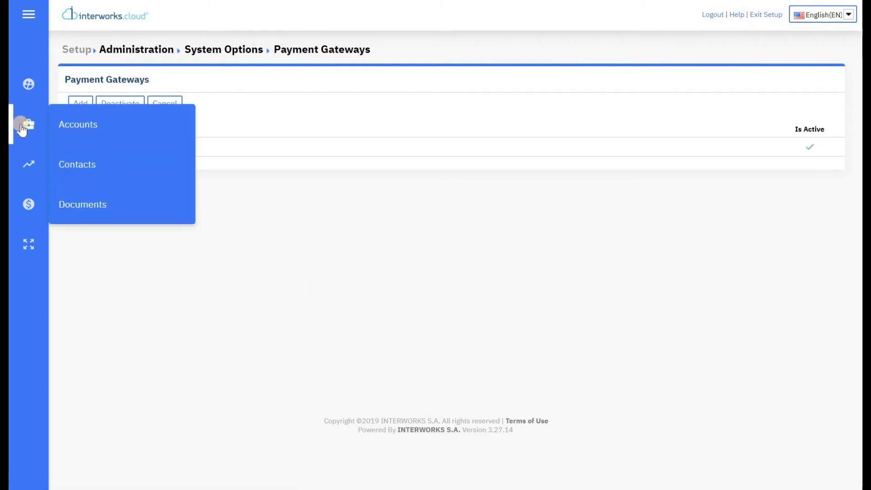
mouse_move(25, 97)
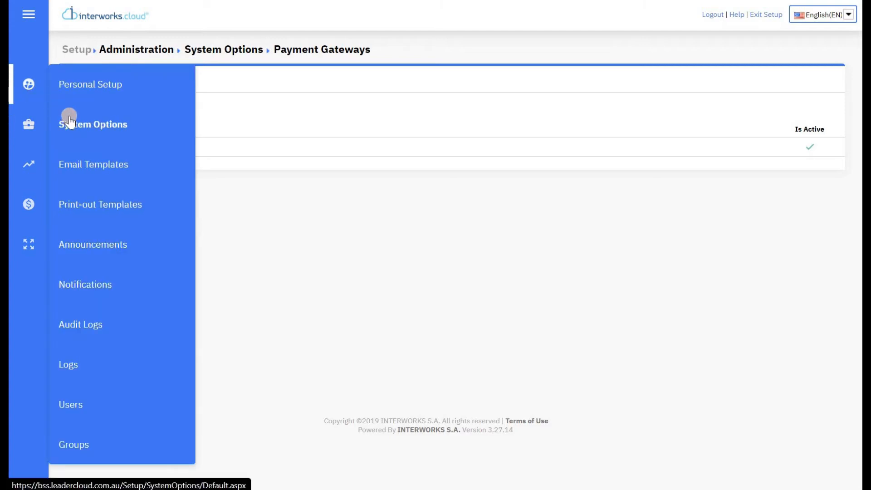
click(138, 112)
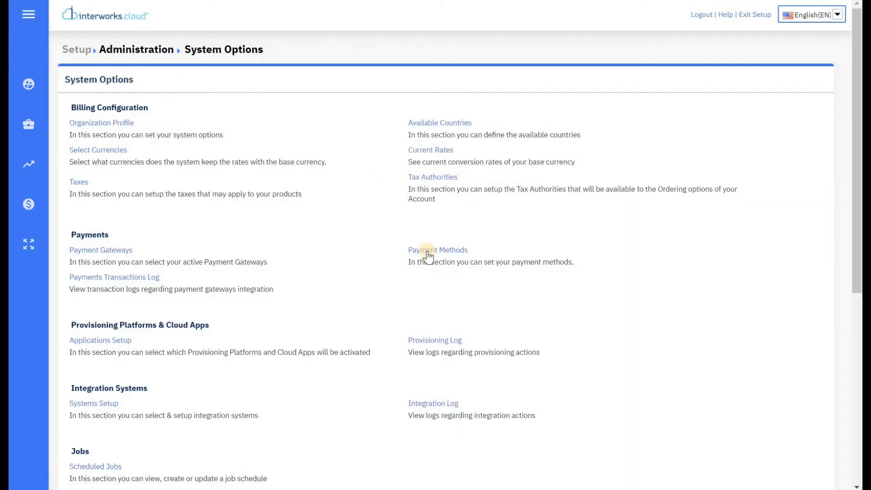
click(429, 255)
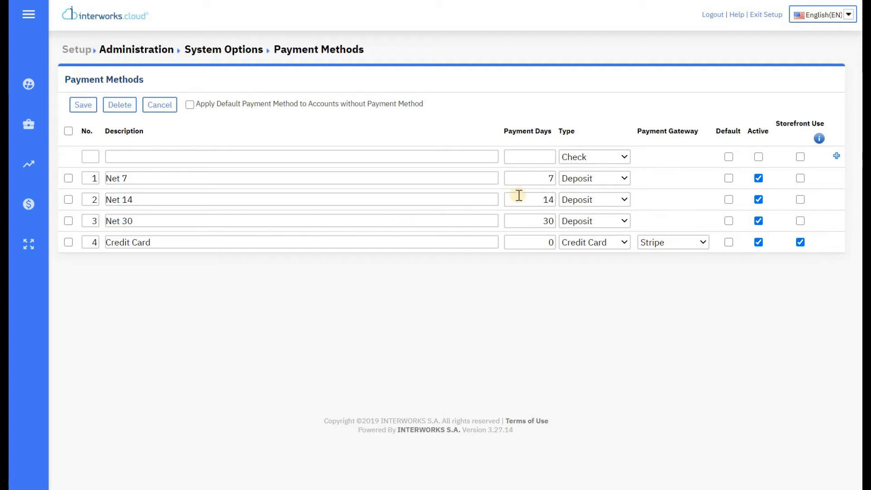
Step: Review the Net 7, Net 14 and Net 30 payment methods, leaving Net 30 unselected
click(552, 178)
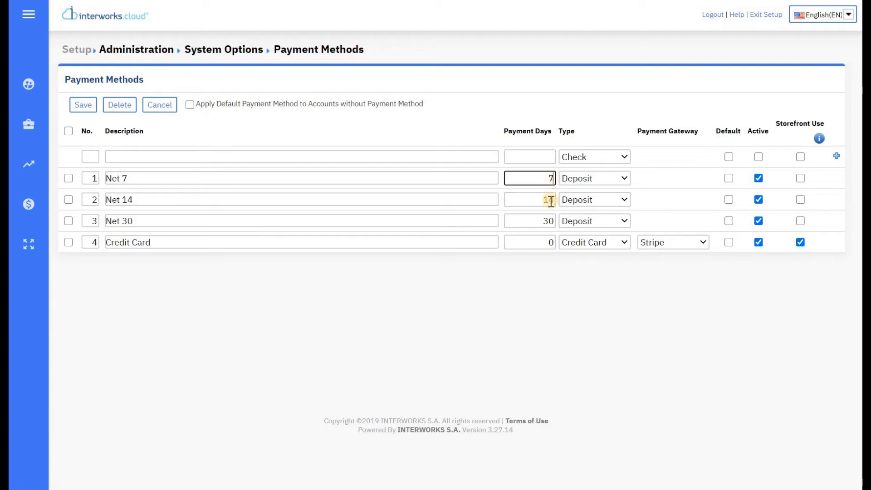
click(549, 199)
click(550, 221)
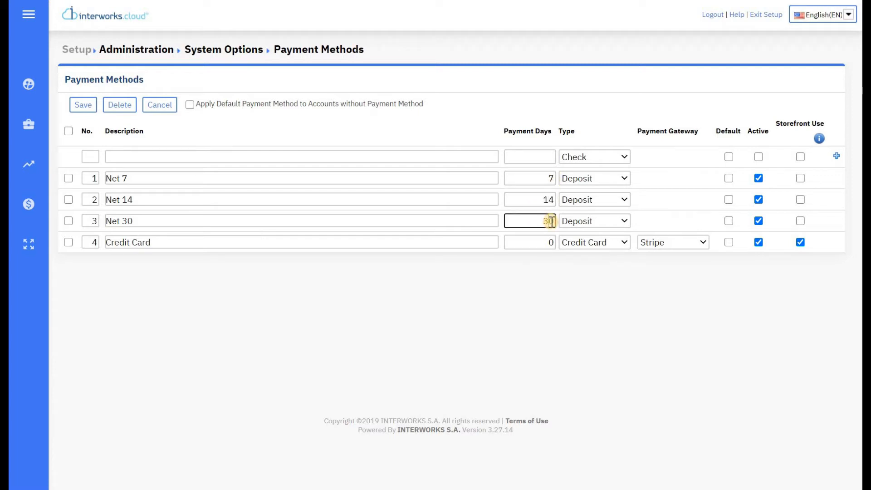
click(566, 271)
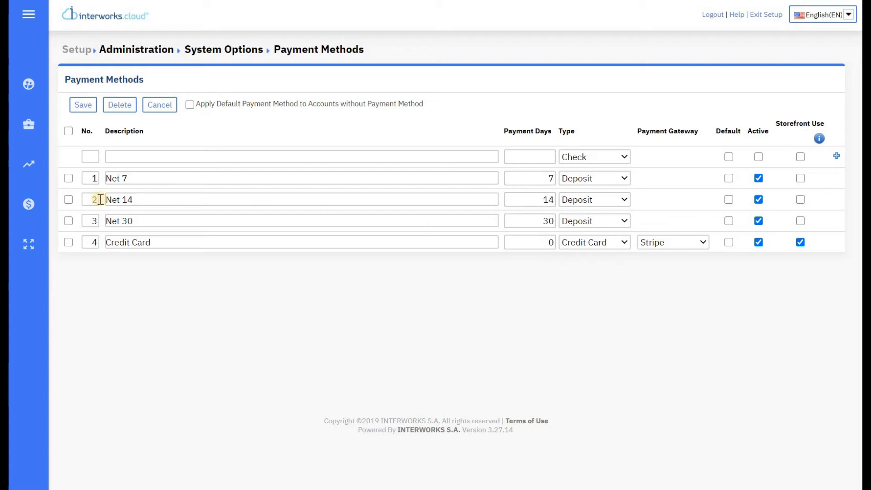
click(68, 220)
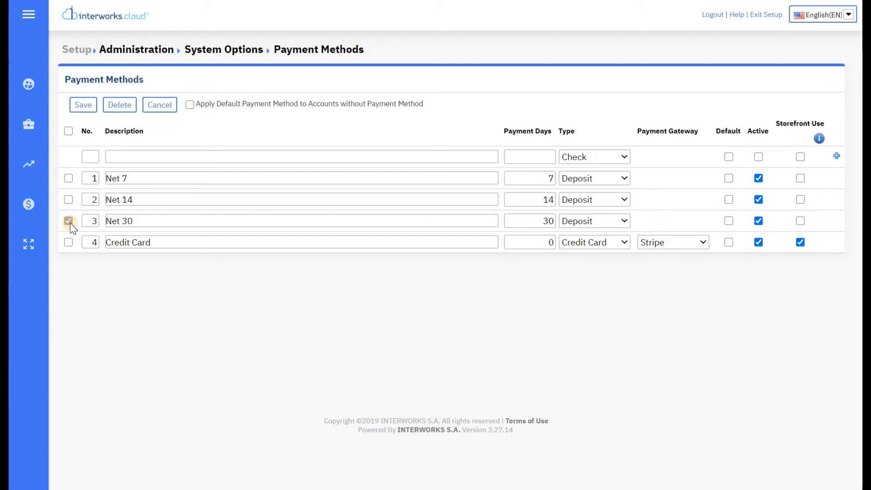
click(120, 105)
click(69, 221)
Step: Keep Stripe as Credit Card's gateway, make it default and apply it to accounts lacking one
click(480, 243)
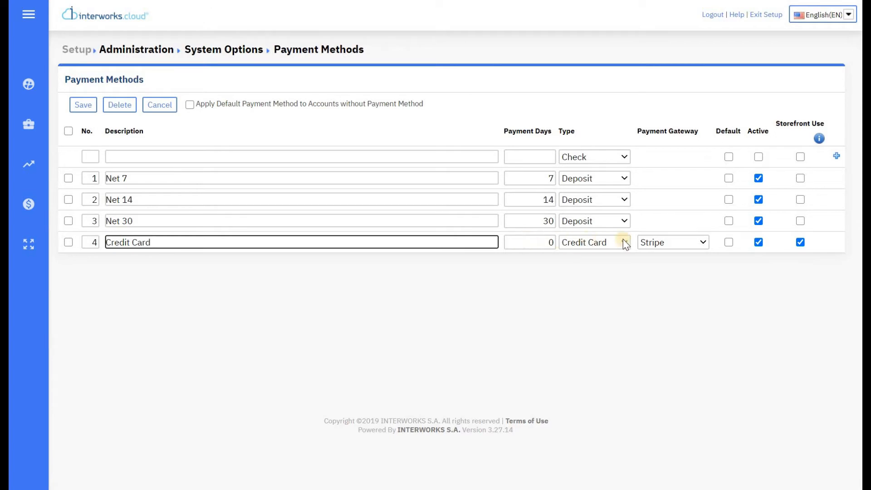
click(663, 244)
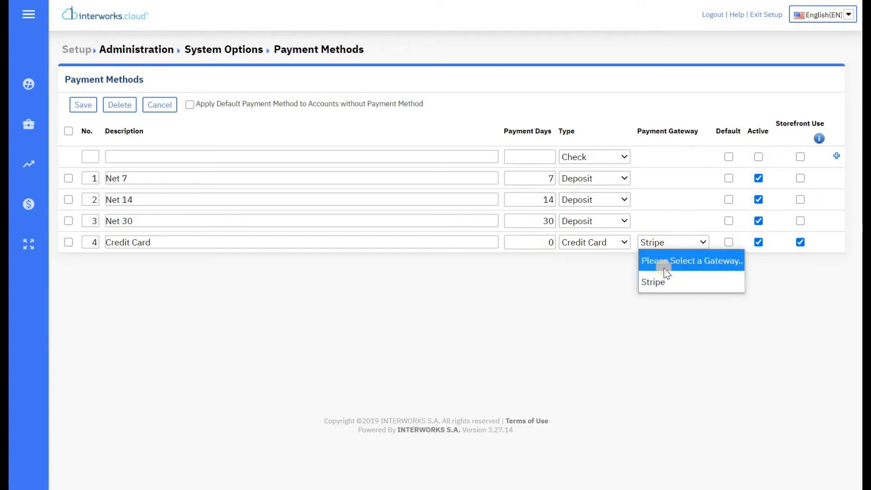
click(663, 282)
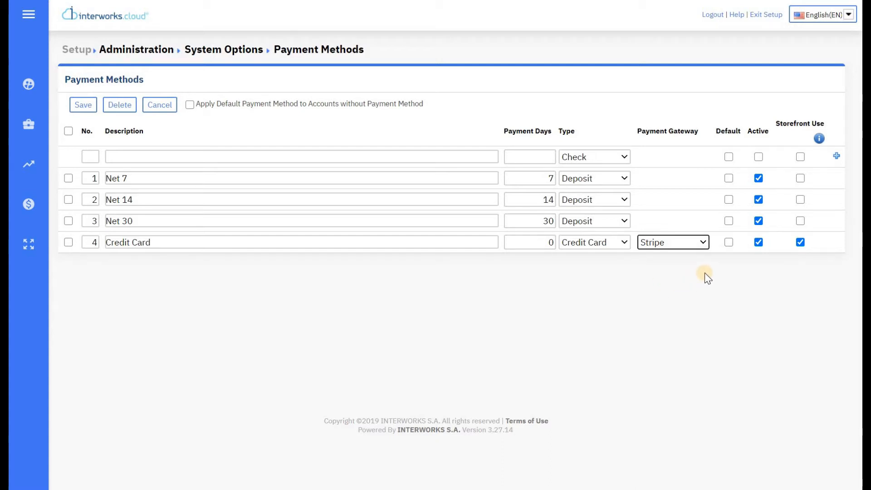
click(728, 242)
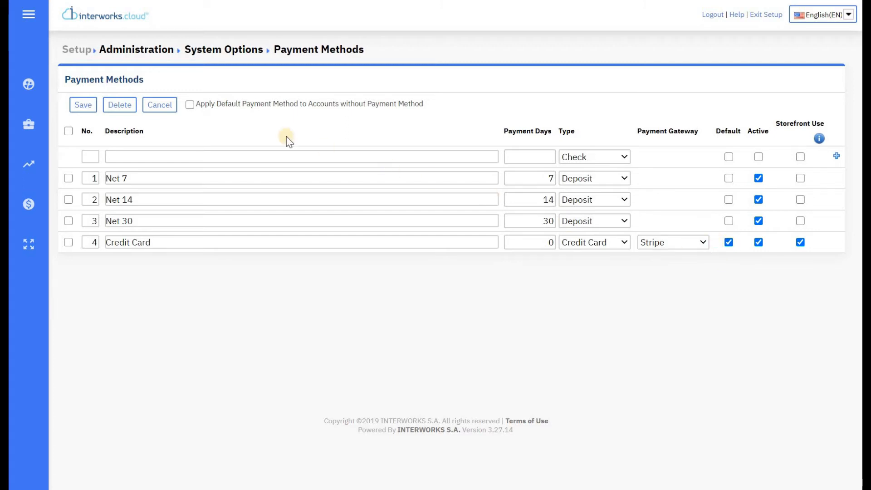
click(189, 104)
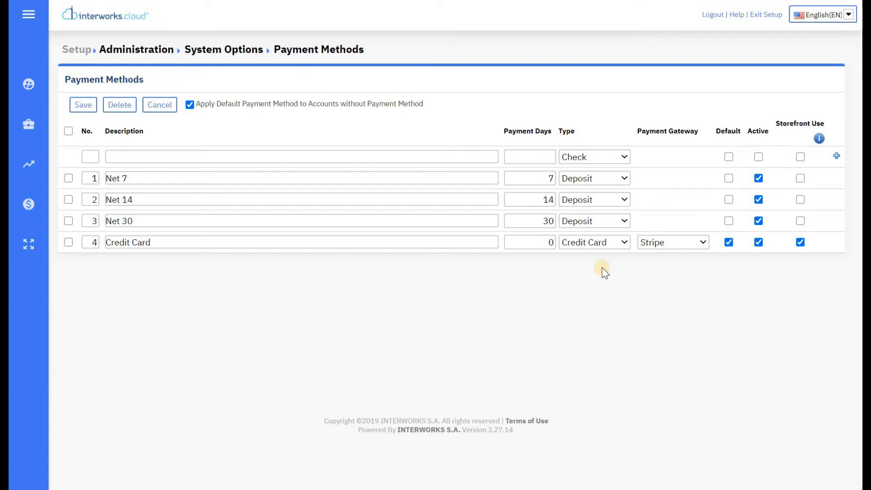
click(800, 242)
click(800, 242)
click(190, 105)
click(190, 104)
Step: Save the payment method changes, then open Setup > Users > Users List
click(94, 106)
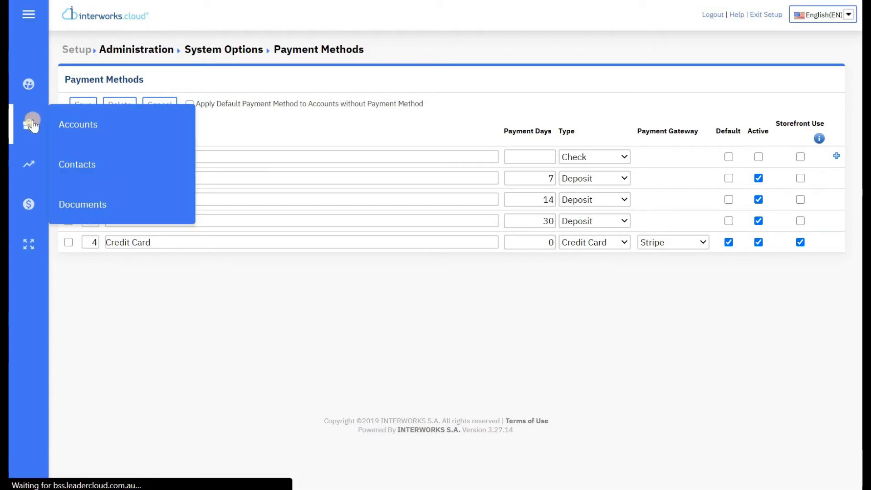
click(28, 86)
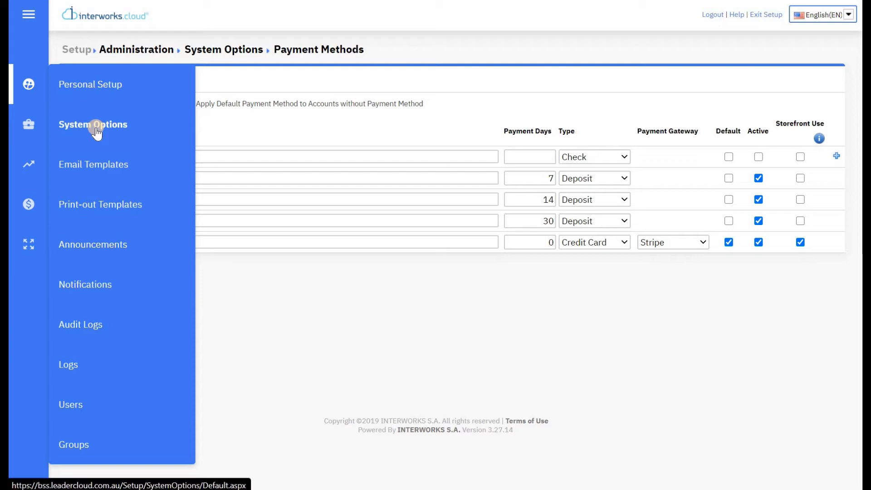
click(87, 408)
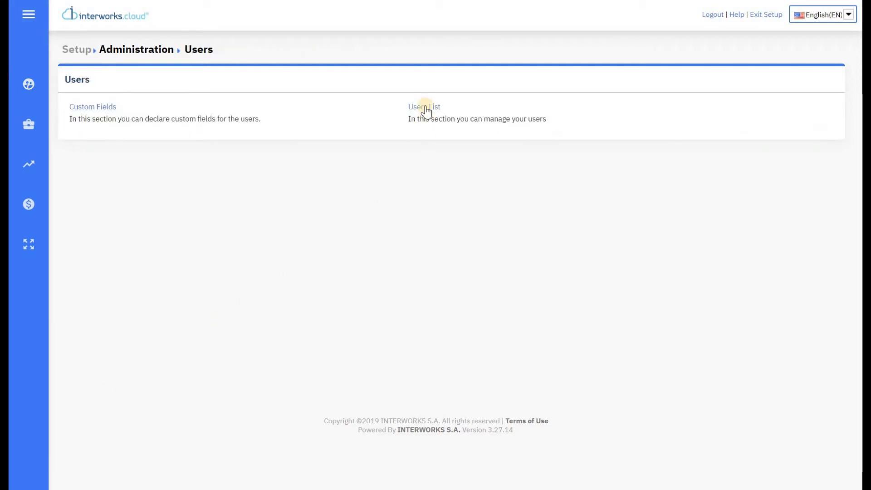
click(424, 108)
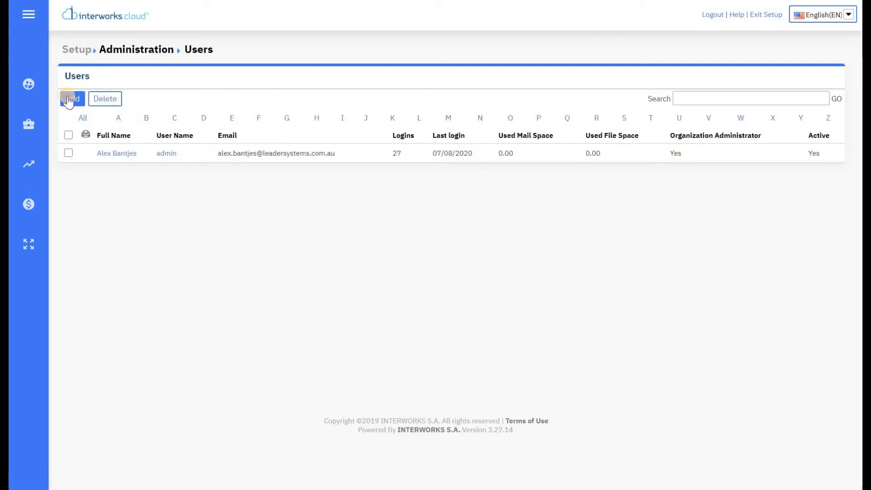
click(68, 99)
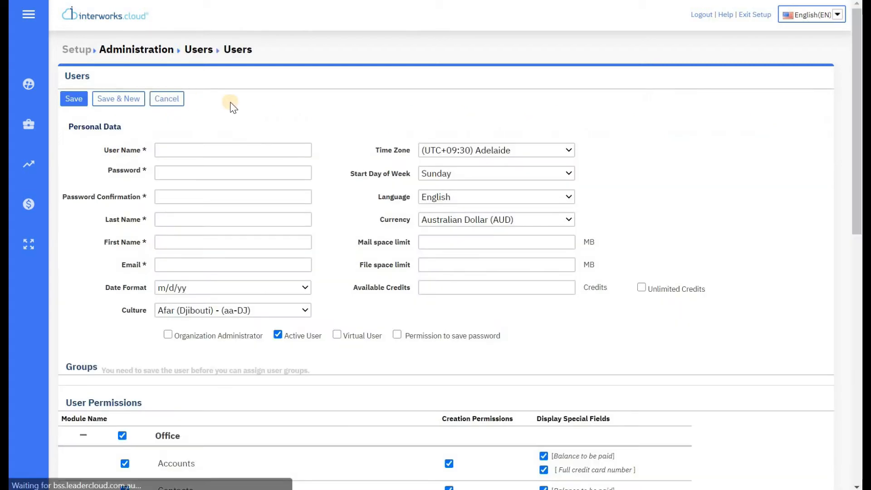
scroll(367, 141, down, 2)
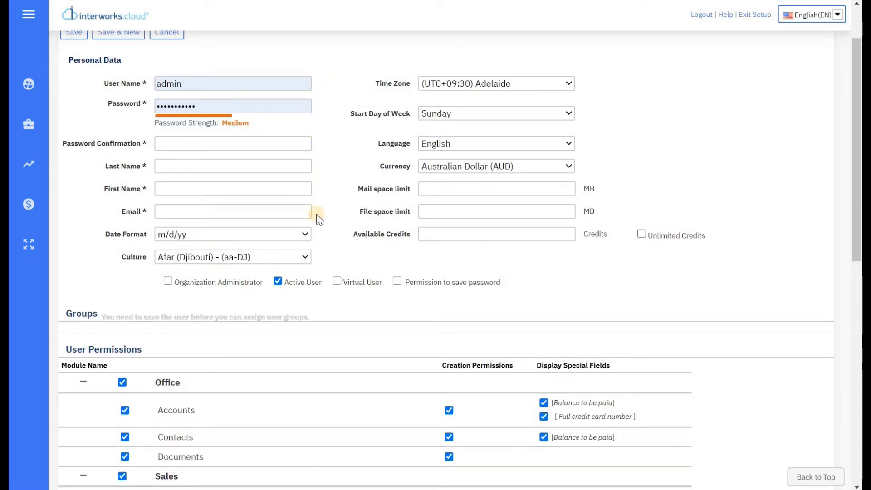
scroll(317, 213, down, 1)
scroll(317, 213, down, 3)
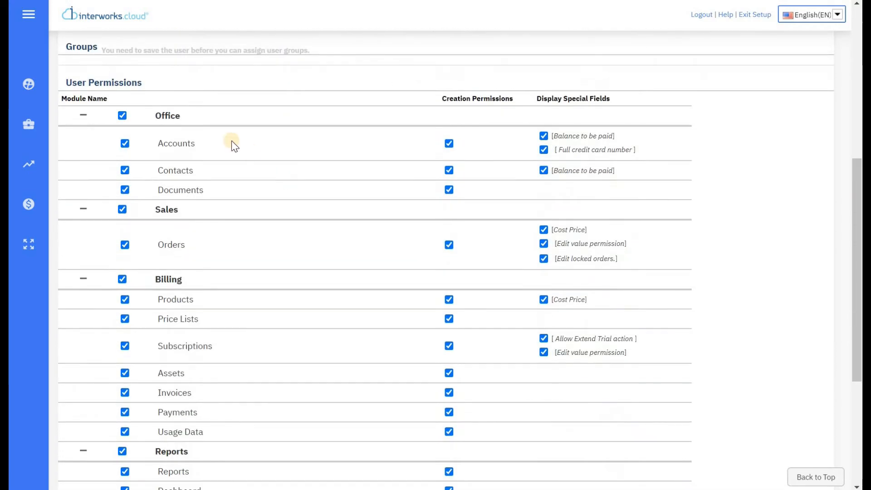
click(125, 143)
click(125, 144)
scroll(267, 162, down, 5)
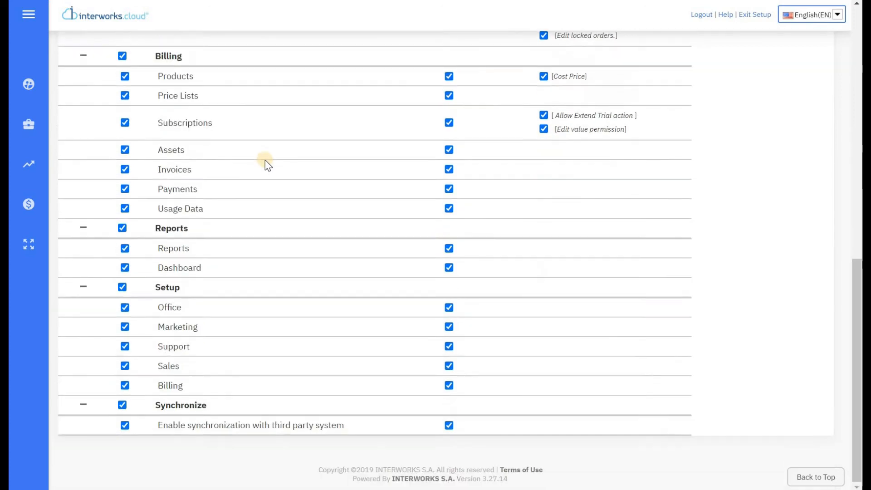
scroll(318, 140, up, 10)
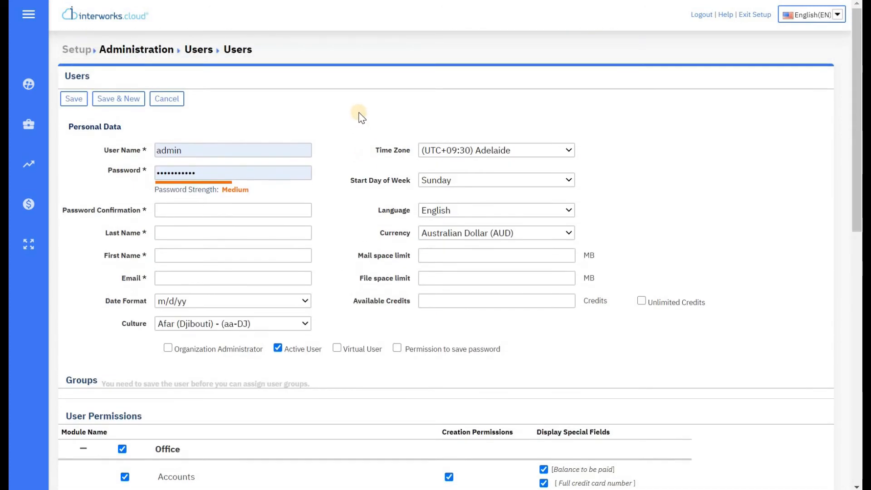
click(171, 102)
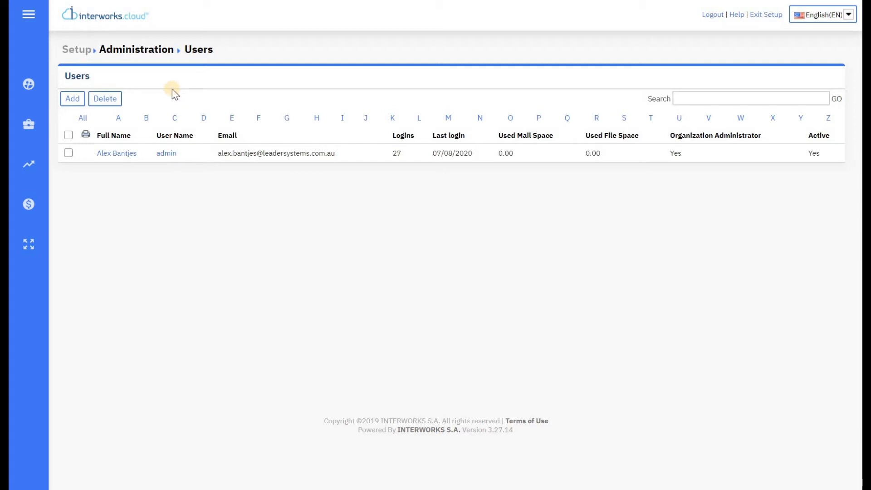
Step: Open the Print-out Templates page from the Setup menu
click(36, 88)
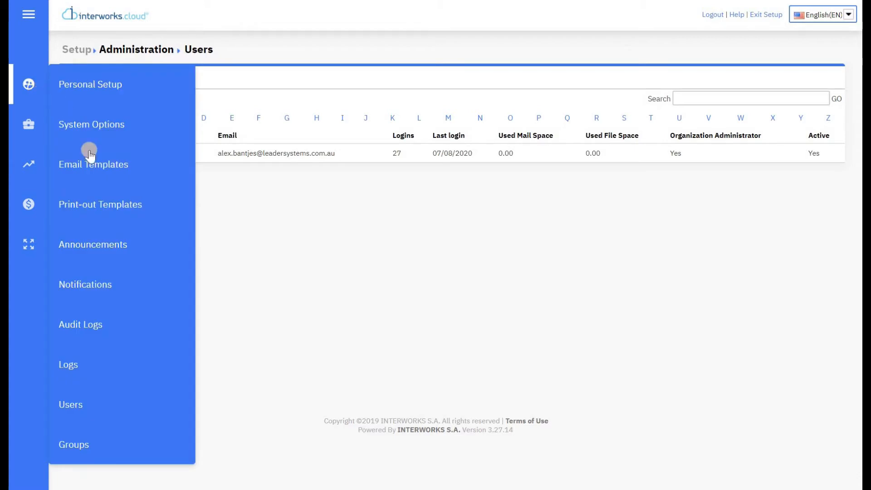
click(135, 207)
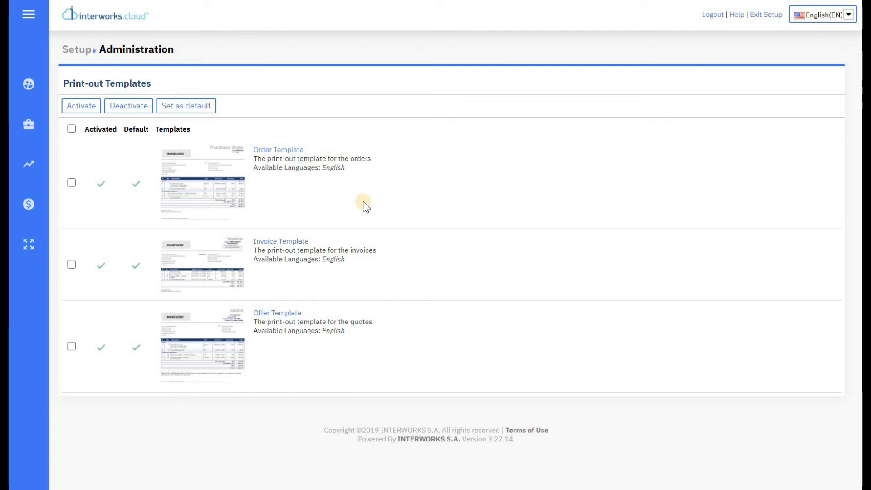
Step: Inspect the Invoice Template's design and HTML source, then save and close it
click(276, 244)
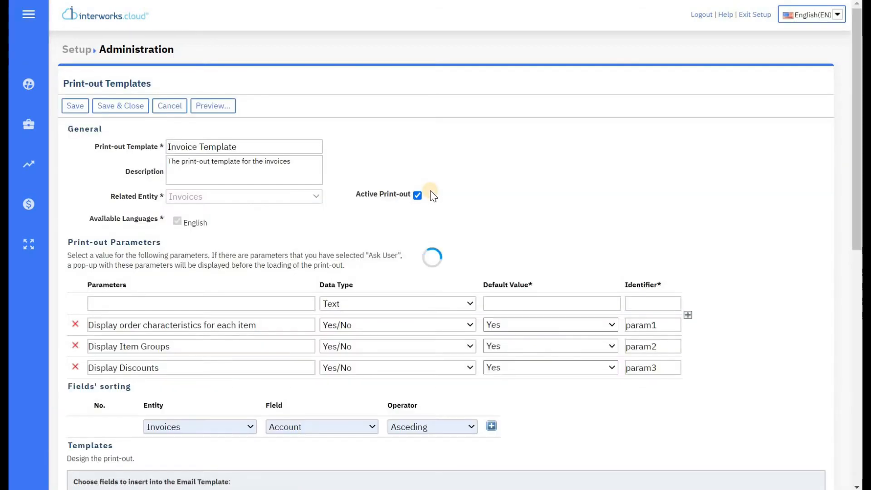
scroll(432, 196, down, 9)
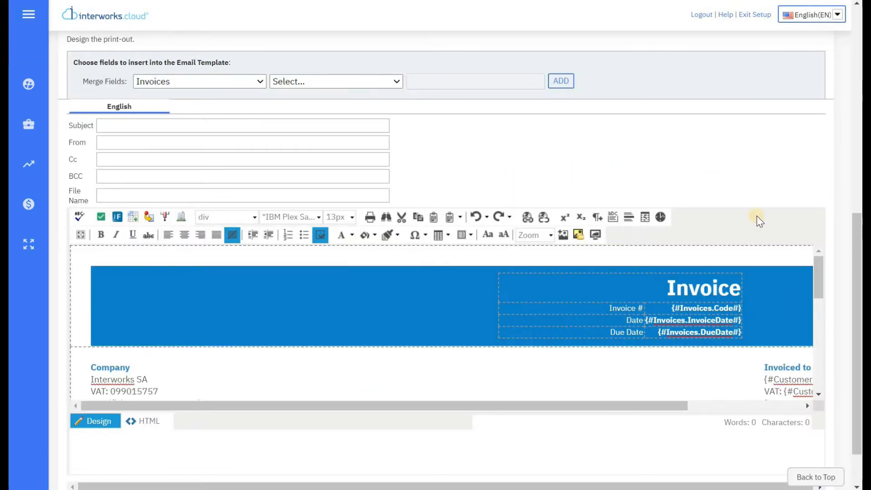
drag(821, 282, 832, 254)
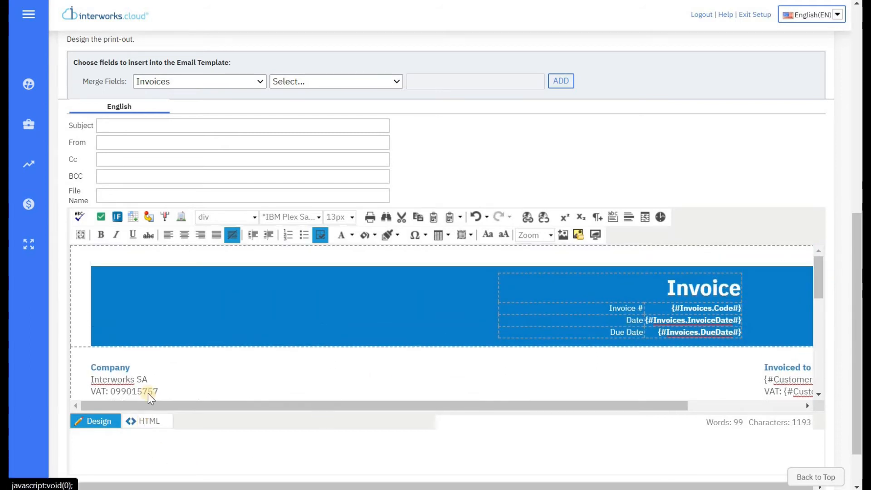
scroll(167, 361, down, 2)
drag(170, 373, 91, 309)
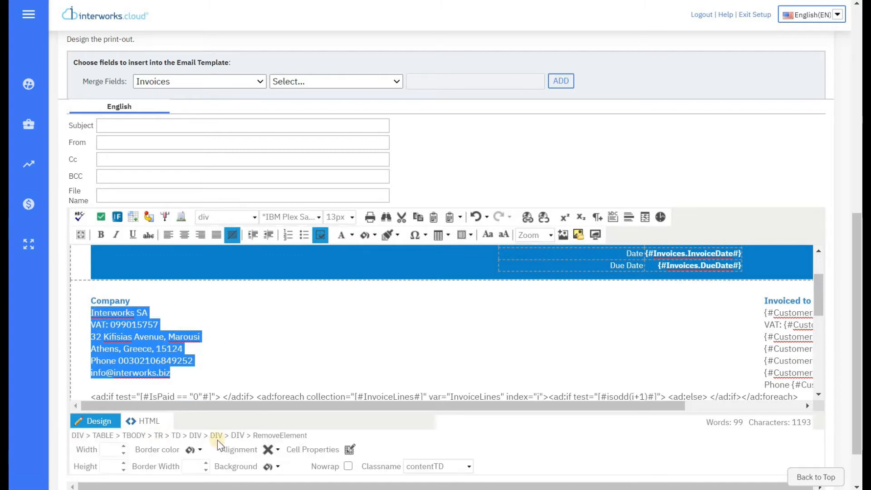
click(456, 423)
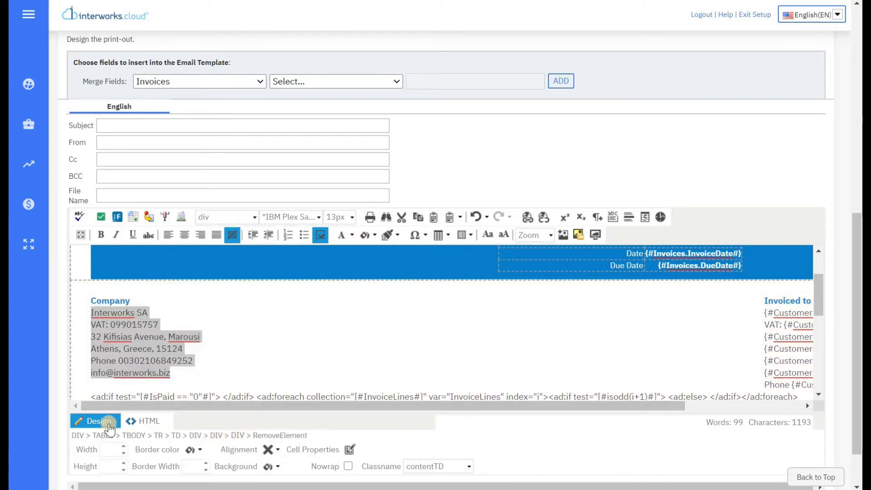
click(139, 422)
click(101, 423)
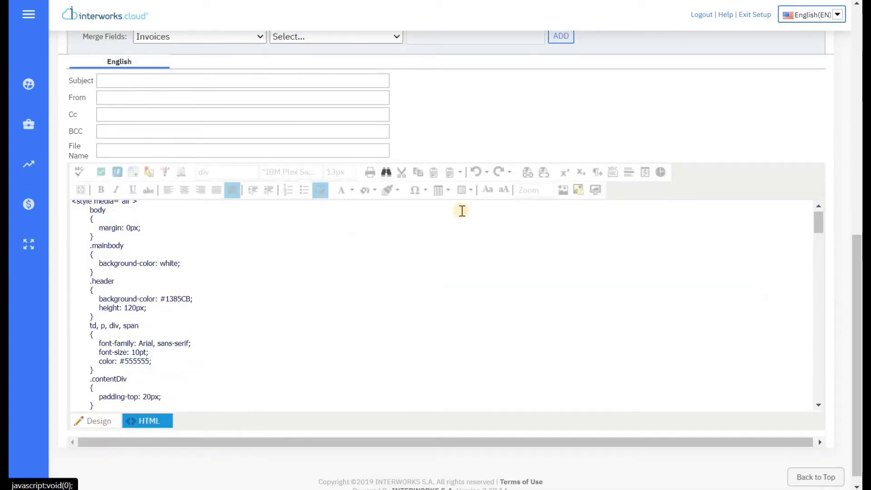
scroll(531, 181, up, 4)
scroll(534, 212, up, 5)
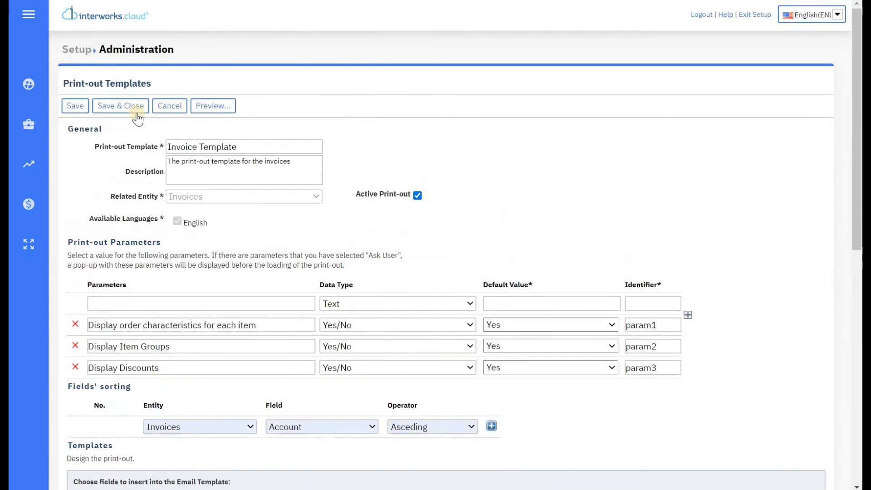
click(132, 109)
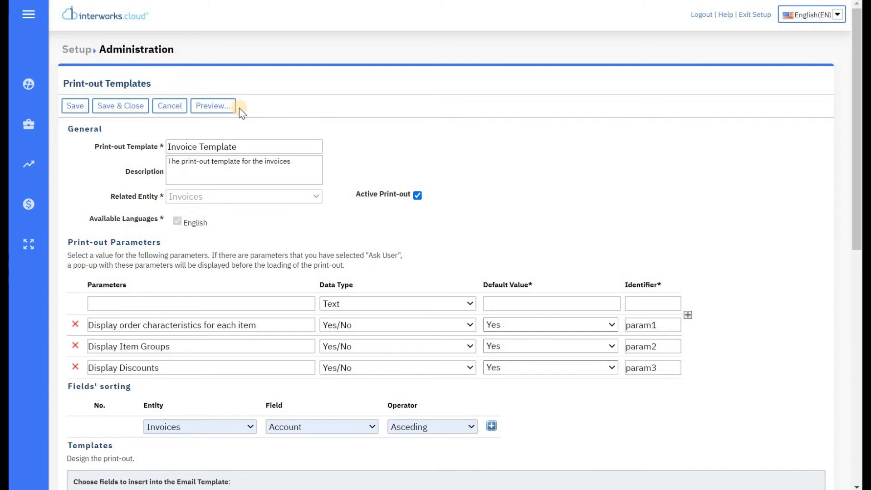
Step: Open Setup > Notifications > Customer Notifications and scroll through the 51 notifications
click(36, 95)
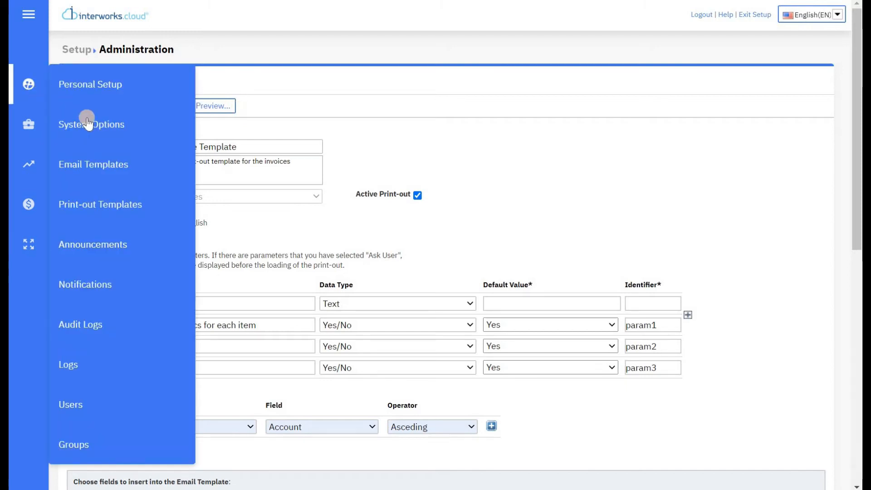
click(113, 285)
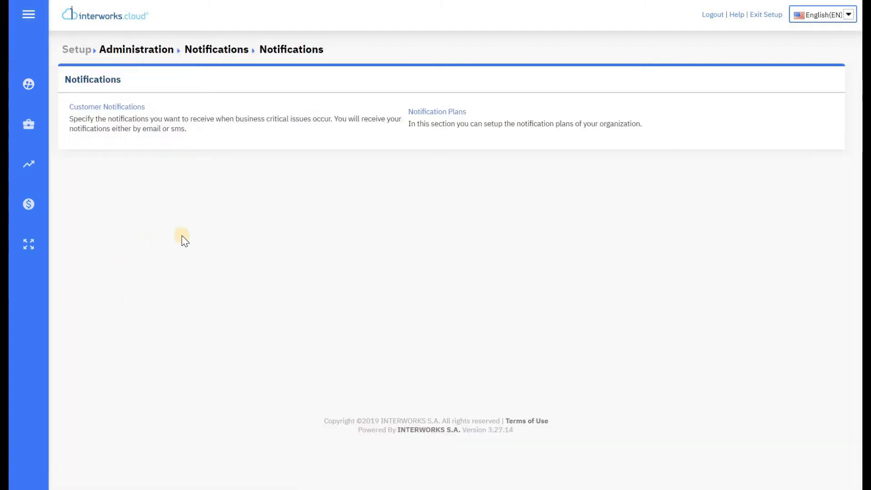
click(136, 108)
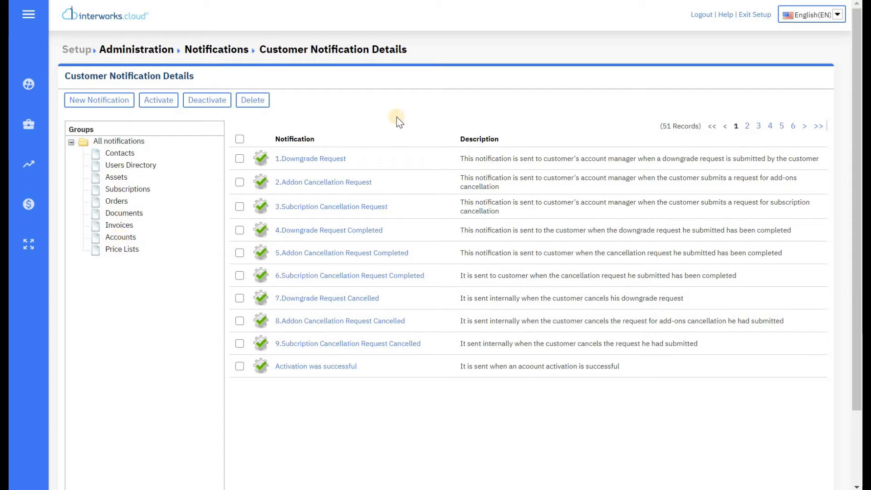
scroll(411, 74, down, 1)
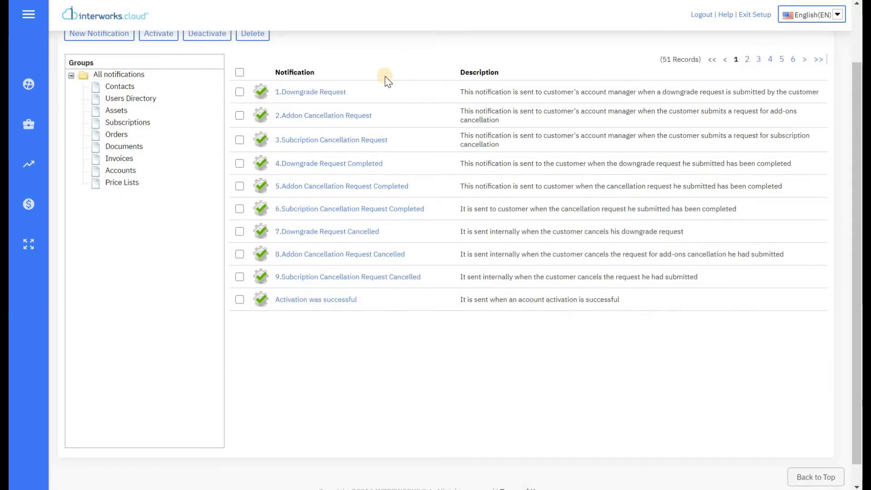
Step: Open the Downgrade Request notification and check its sender and recipient fields
click(328, 95)
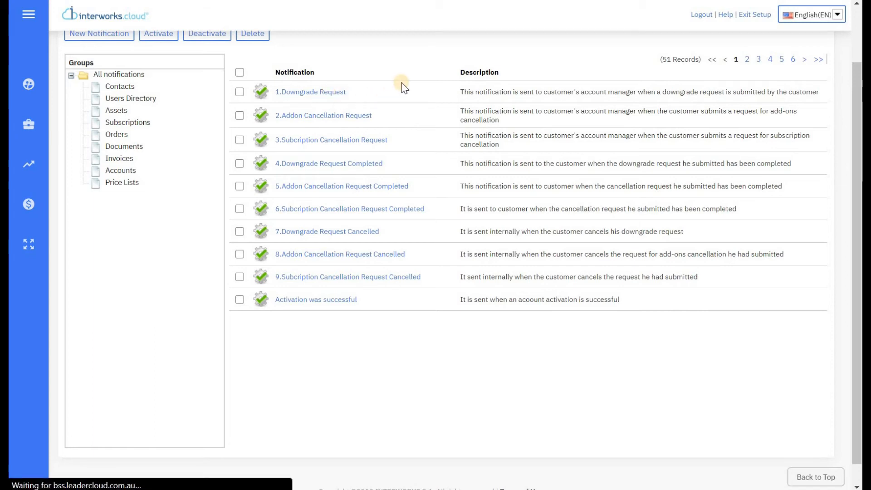
scroll(343, 102, up, 3)
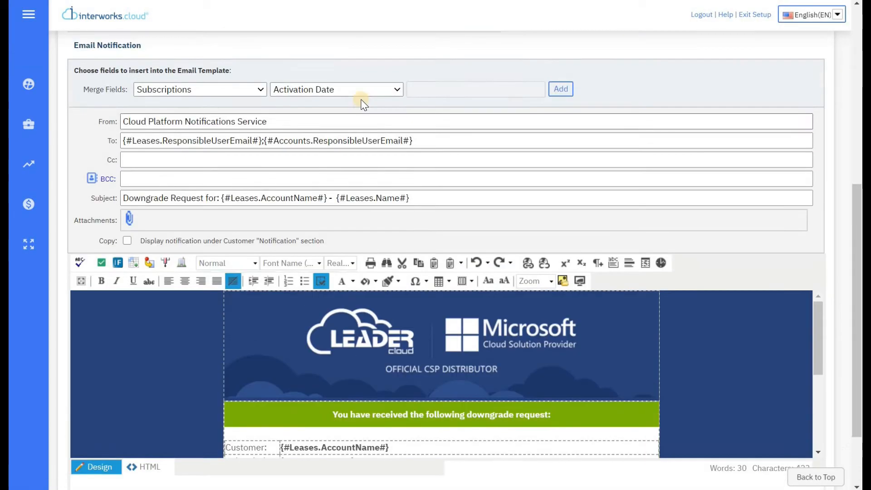
scroll(343, 102, up, 4)
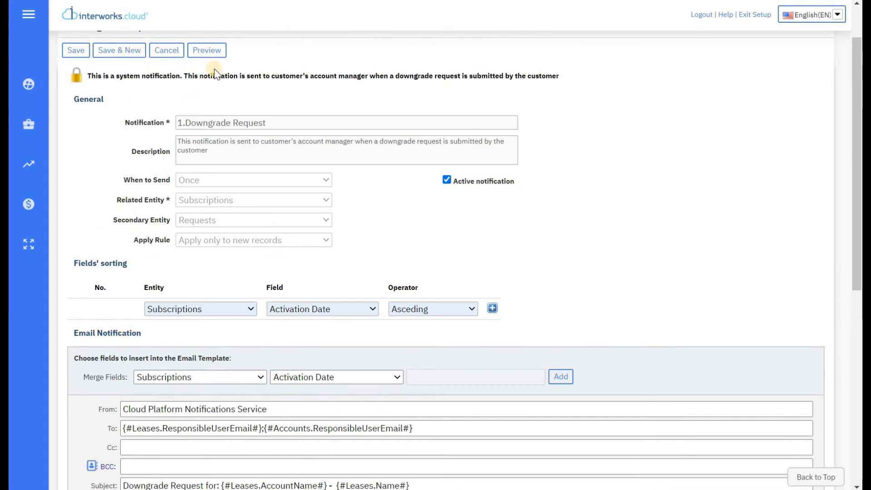
scroll(308, 122, down, 6)
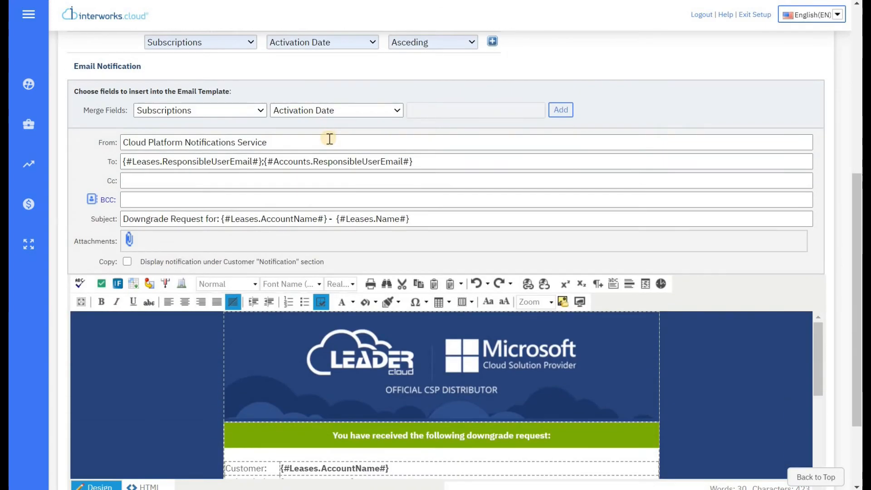
click(389, 140)
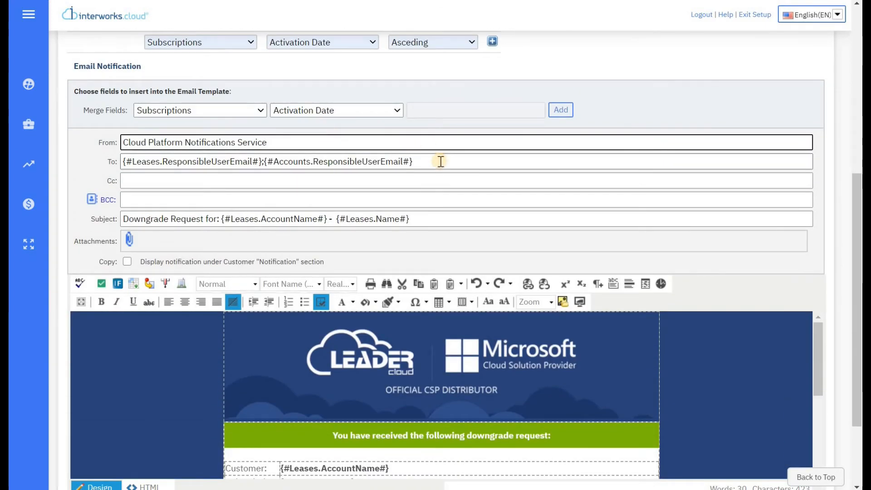
click(443, 160)
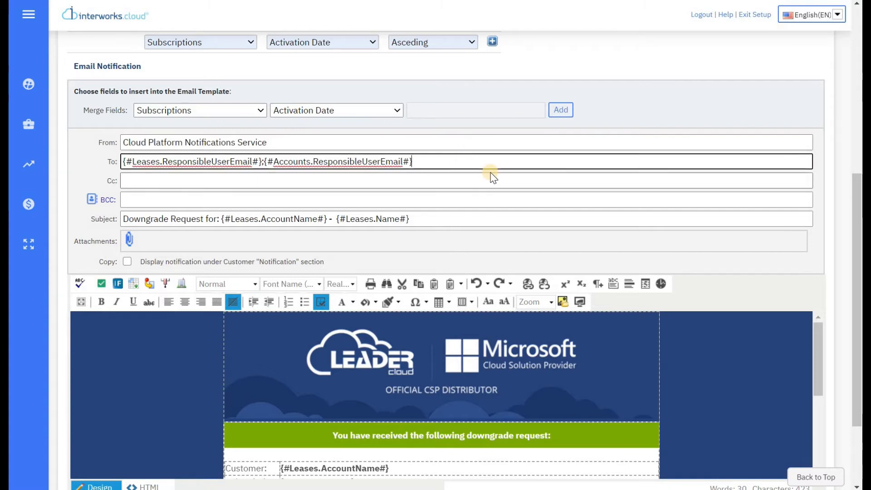
scroll(494, 176, down, 2)
scroll(517, 248, down, 5)
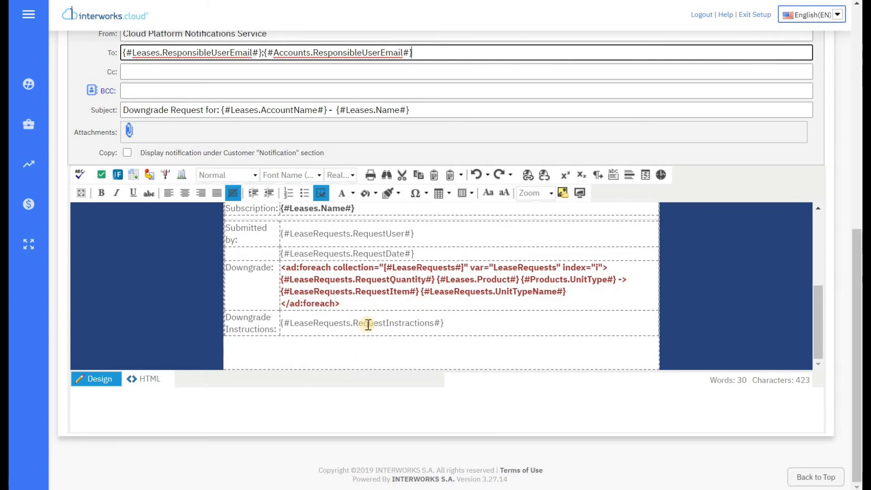
scroll(381, 303, up, 5)
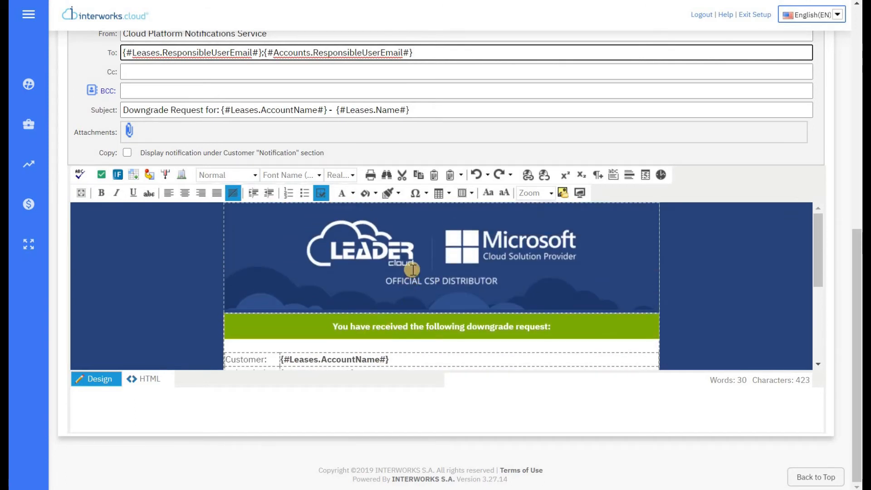
Step: Inspect the email's subject line and the header logo image in the template
click(588, 103)
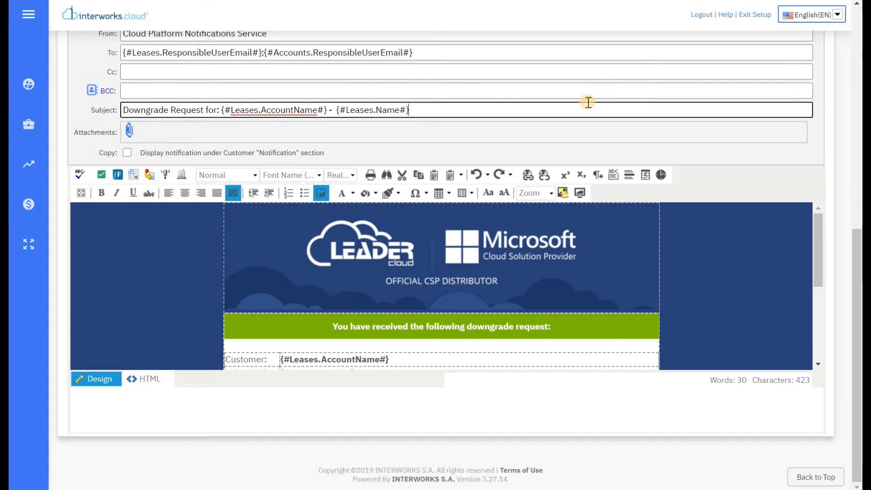
scroll(588, 102, up, 3)
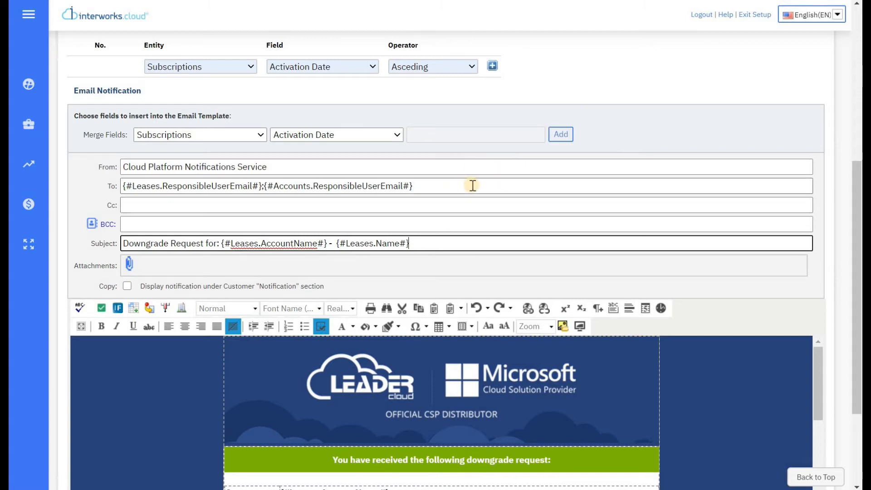
scroll(473, 186, up, 5)
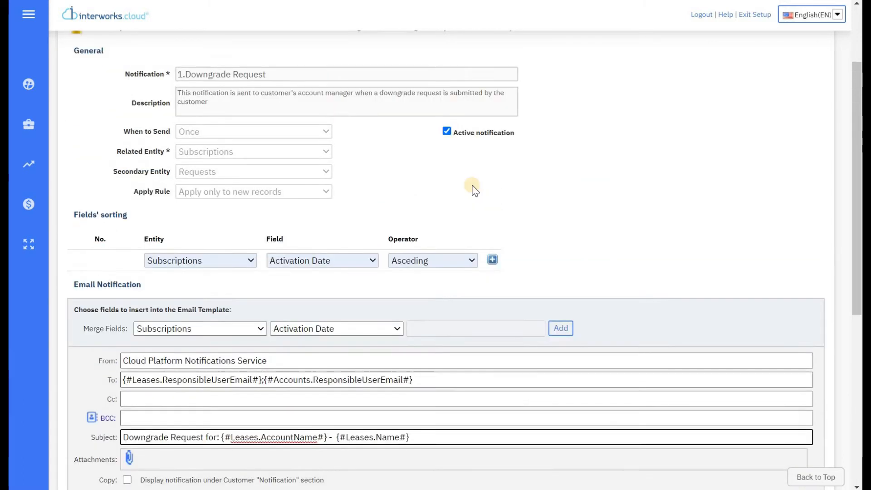
scroll(475, 190, up, 2)
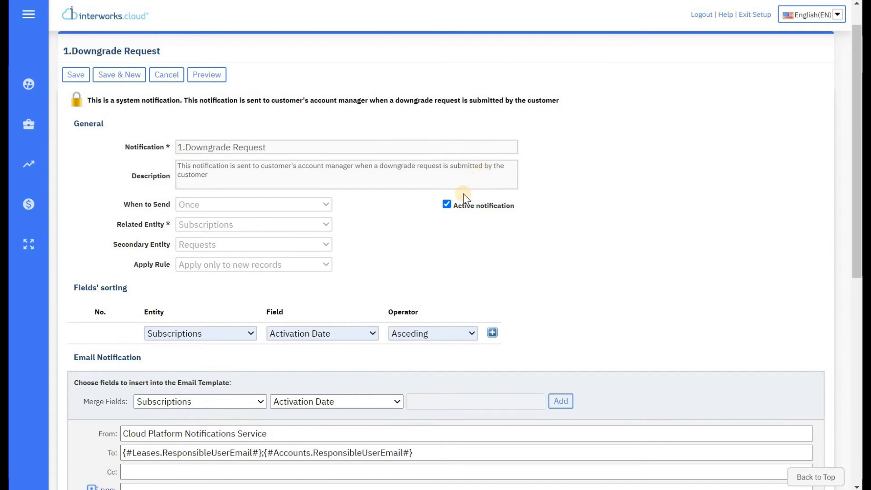
scroll(312, 170, down, 10)
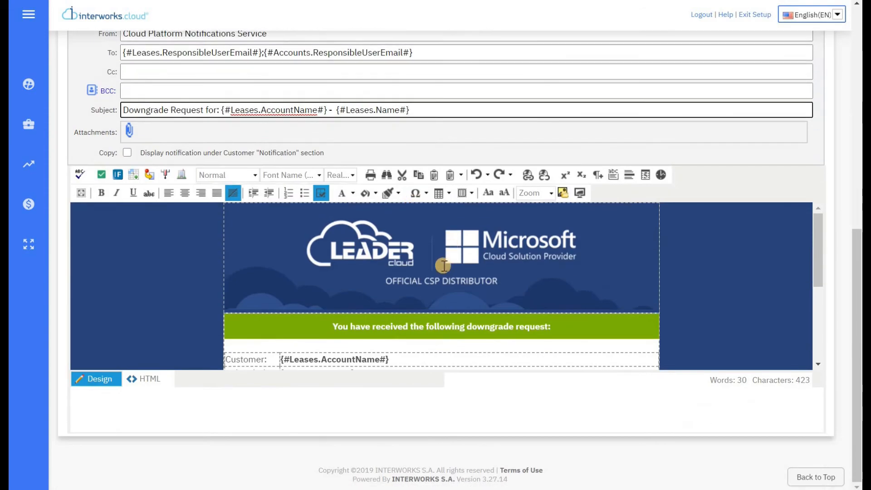
click(443, 266)
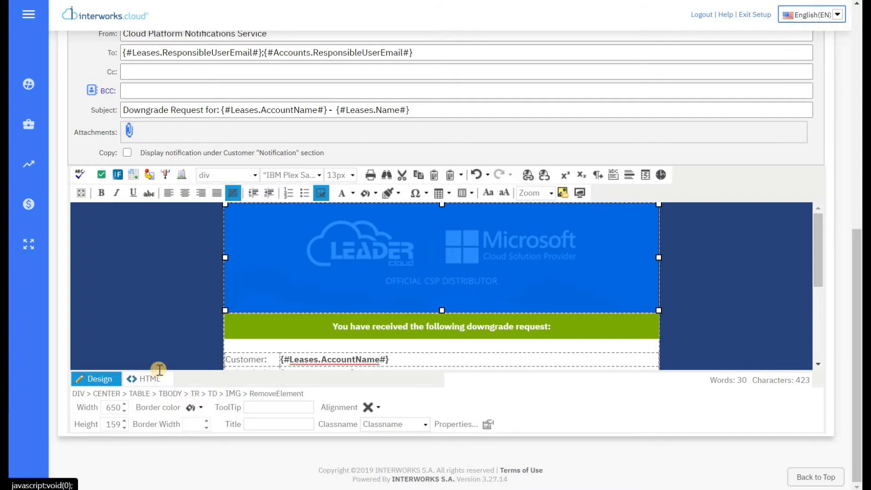
Step: Examine the template's HTML source, including the header image address, then cancel without saving
click(142, 379)
scroll(268, 299, up, 3)
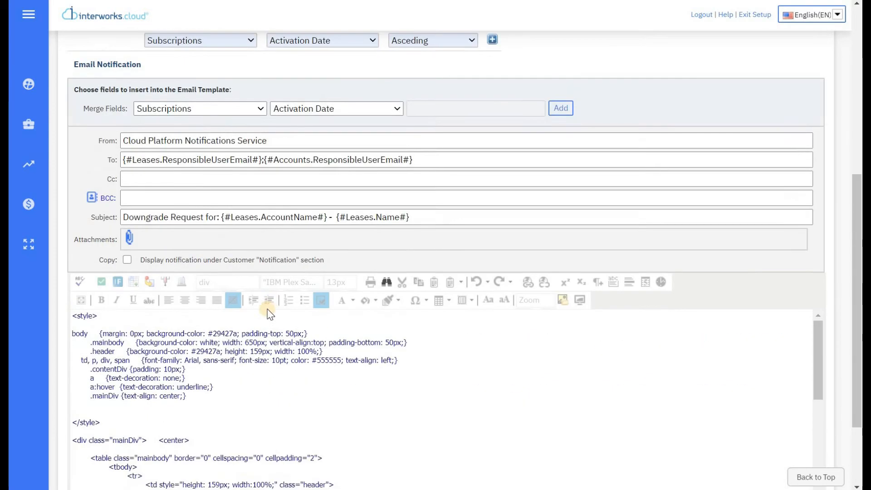
scroll(254, 325, down, 5)
drag(234, 321, 345, 319)
click(371, 309)
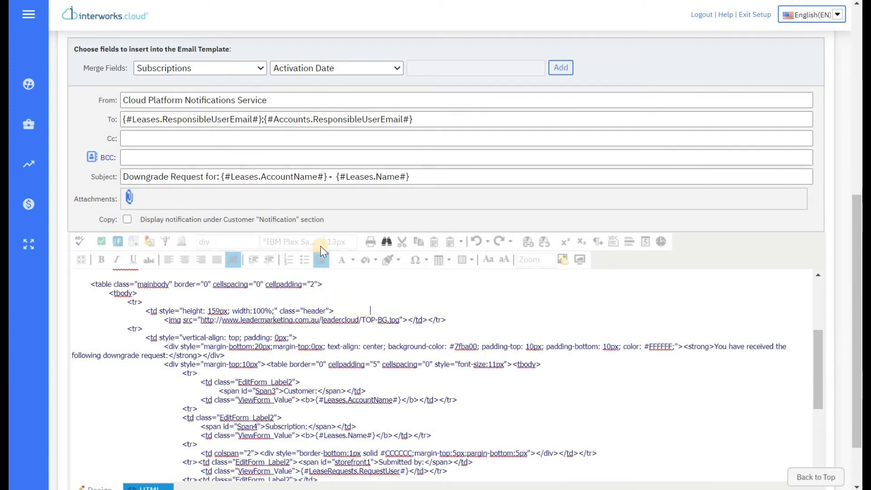
scroll(363, 227, up, 10)
click(176, 113)
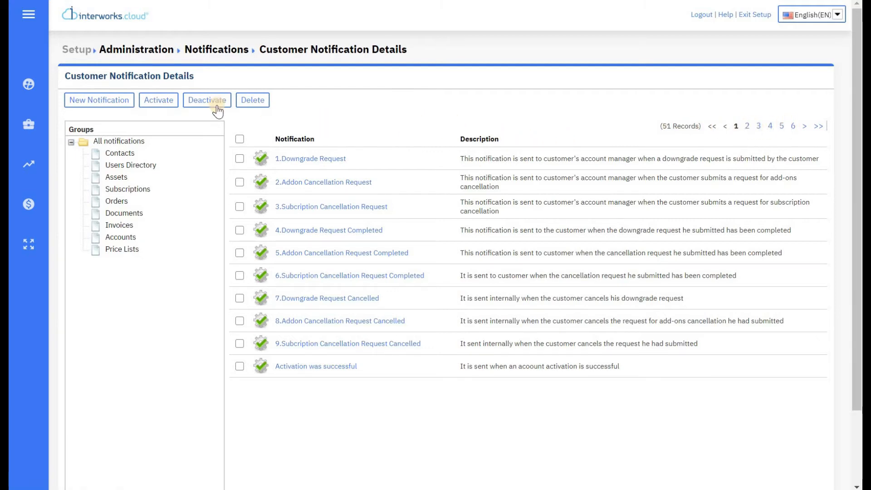
Step: Exit Setup to get back to the Home dashboard
click(29, 96)
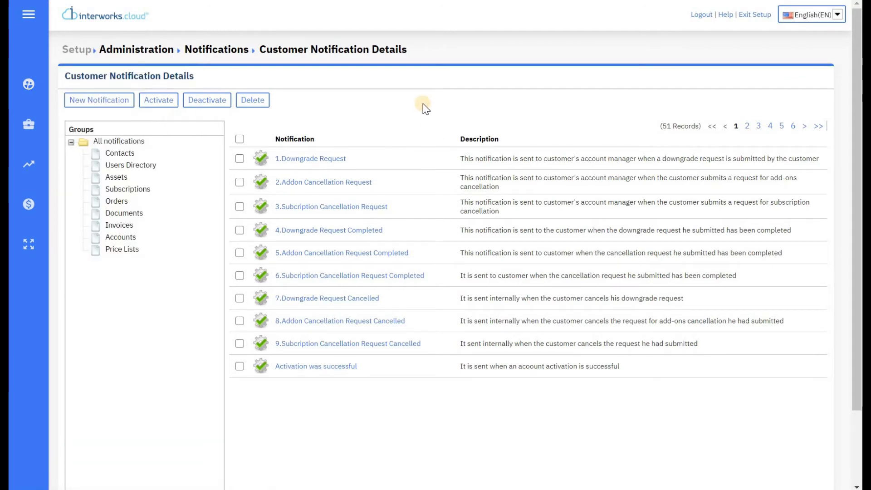
click(757, 16)
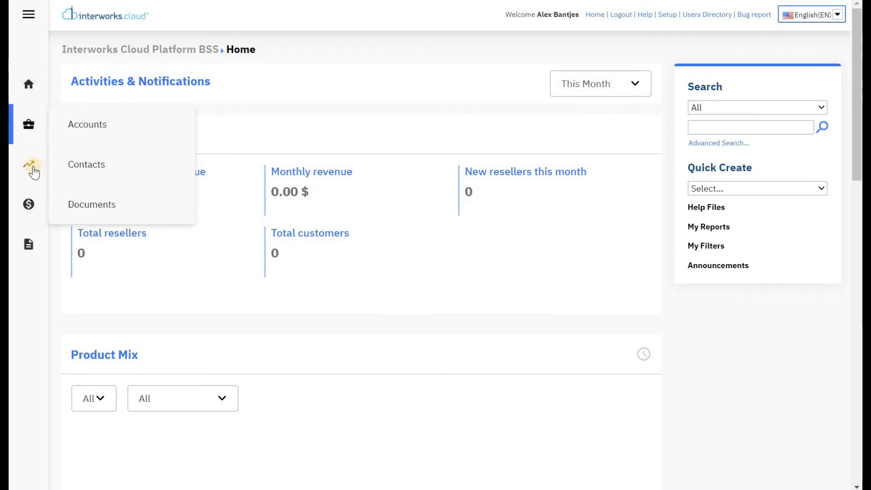
Step: Open the Products List and switch its view to Active Products
mouse_move(29, 203)
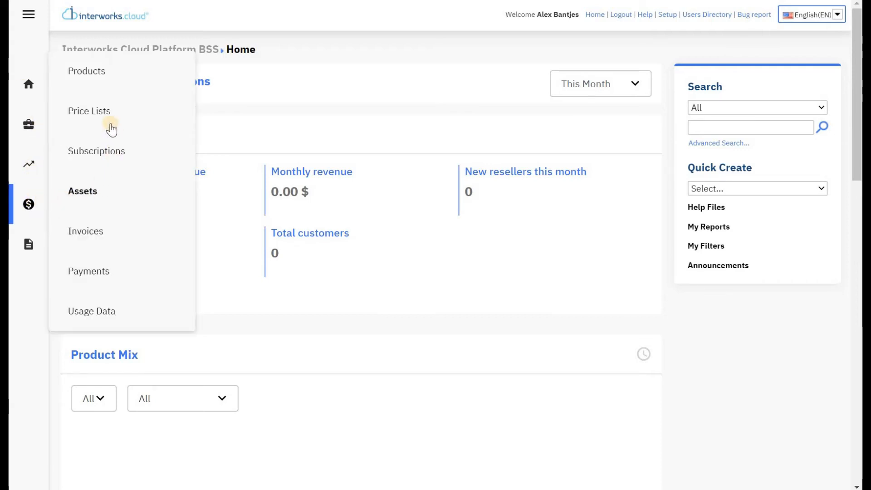
click(106, 83)
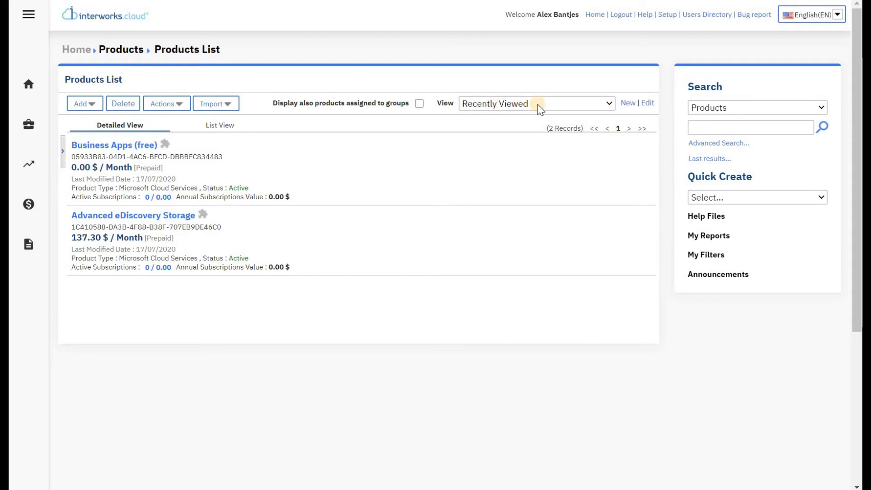
click(555, 102)
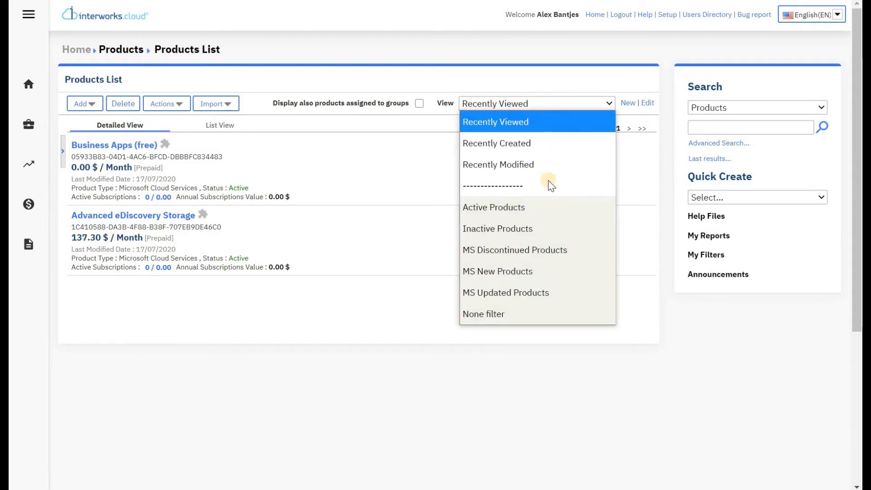
click(540, 205)
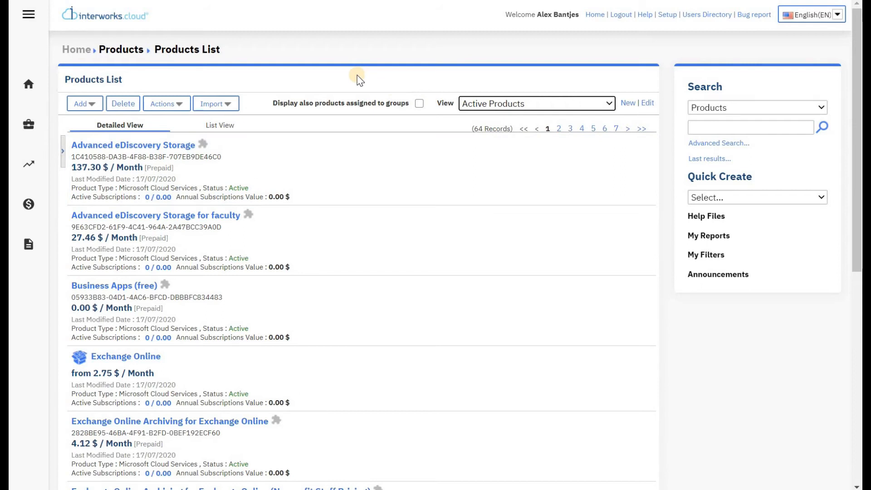
Step: Check Advanced eDiscovery Storage's AUD pricing and Main Price List entry, then go back
click(180, 143)
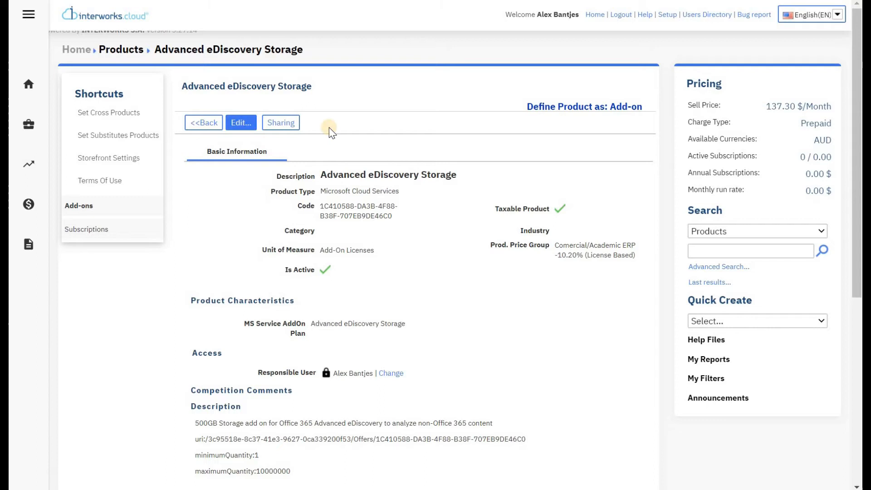
scroll(358, 131, down, 6)
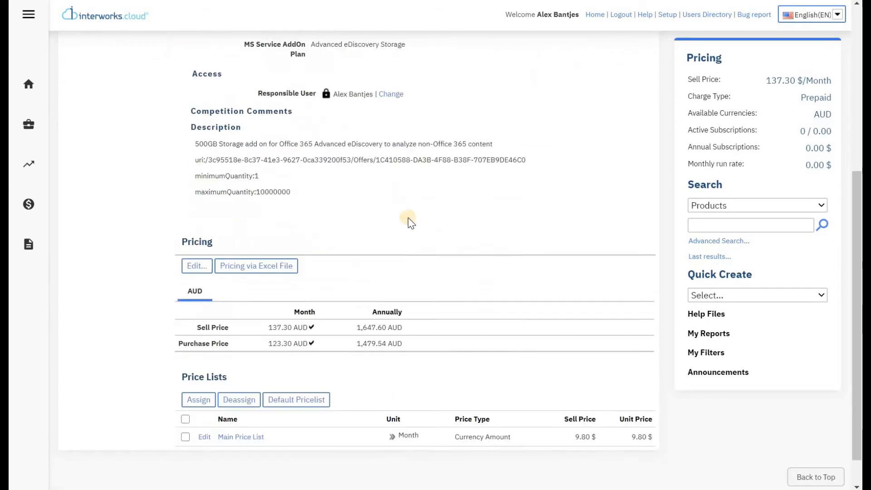
scroll(404, 250, down, 1)
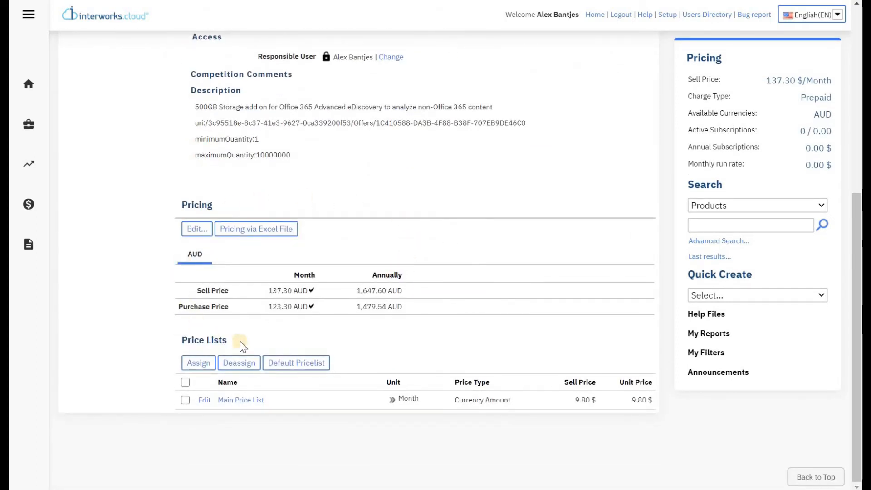
scroll(409, 208, up, 7)
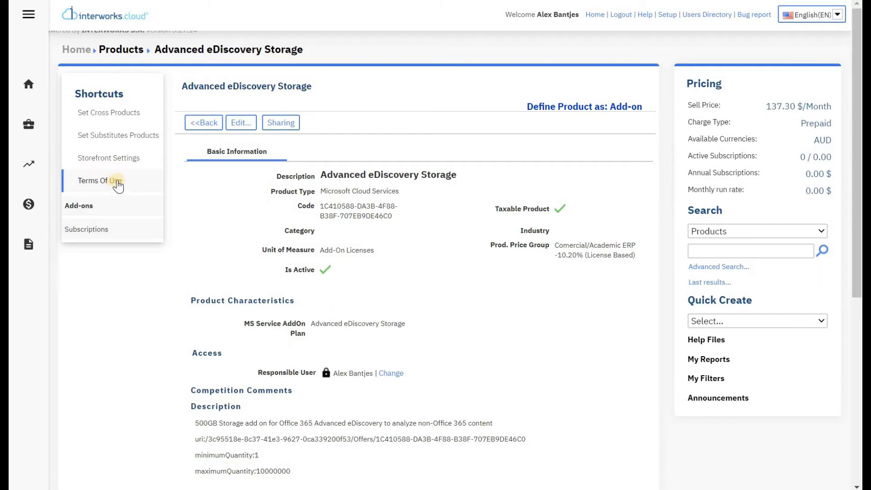
click(202, 122)
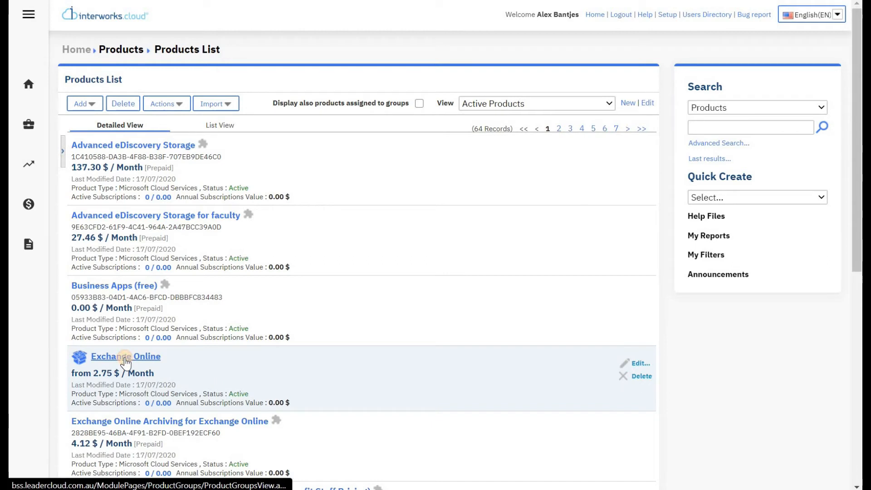
Step: Open the Exchange Online product group and scroll through its plans
click(125, 359)
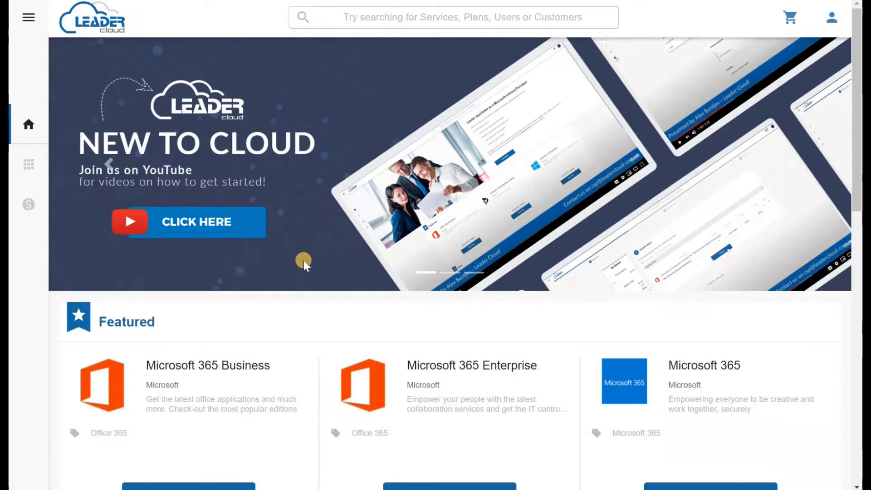
scroll(304, 258, down, 3)
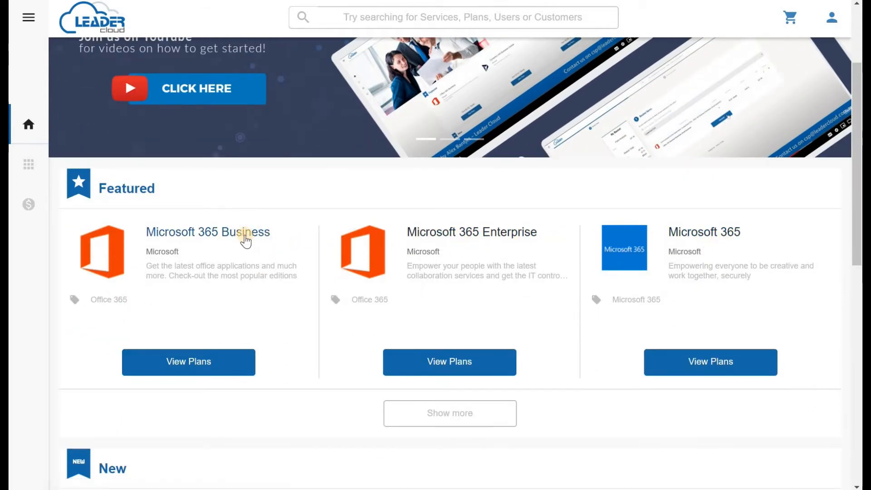
Step: Browse the Microsoft 365 Business storefront page, comparing editions priced $6.87–$27.46 and their add-ons
click(245, 238)
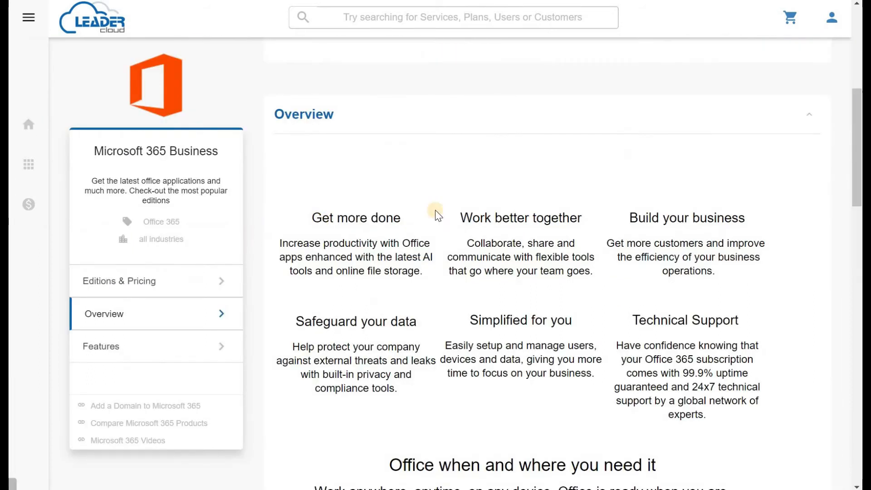
scroll(478, 309, up, 11)
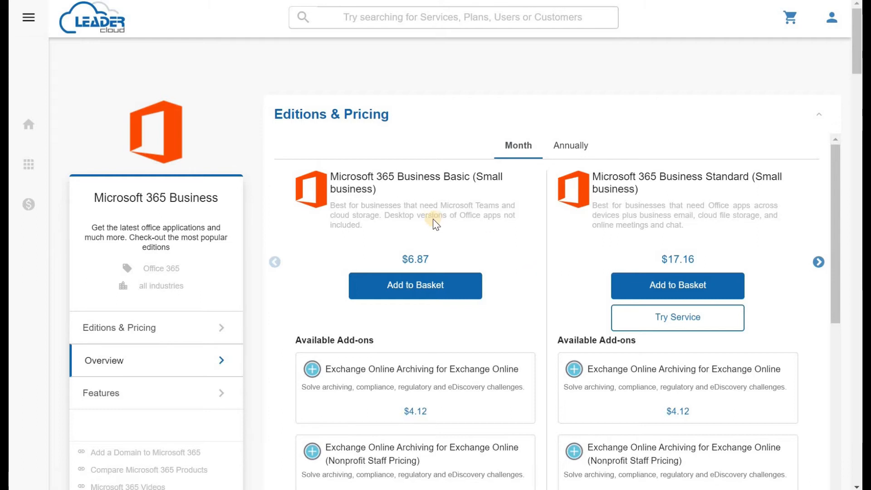
scroll(346, 224, down, 3)
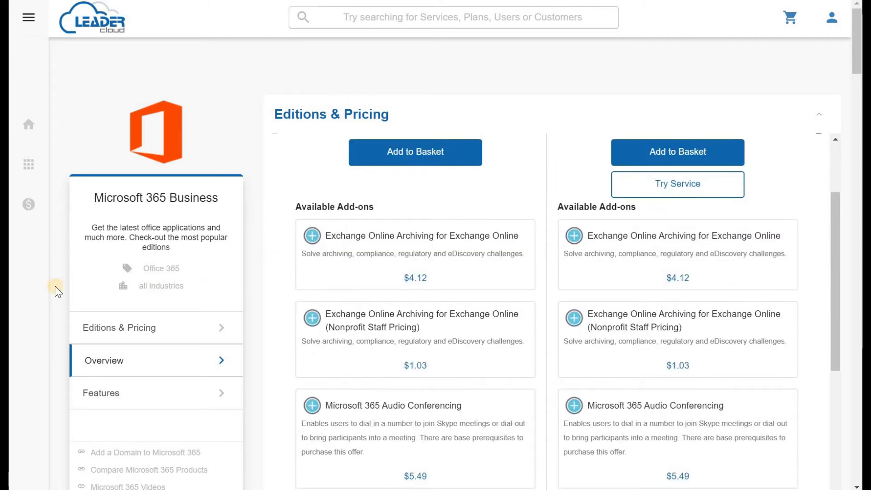
scroll(55, 286, down, 3)
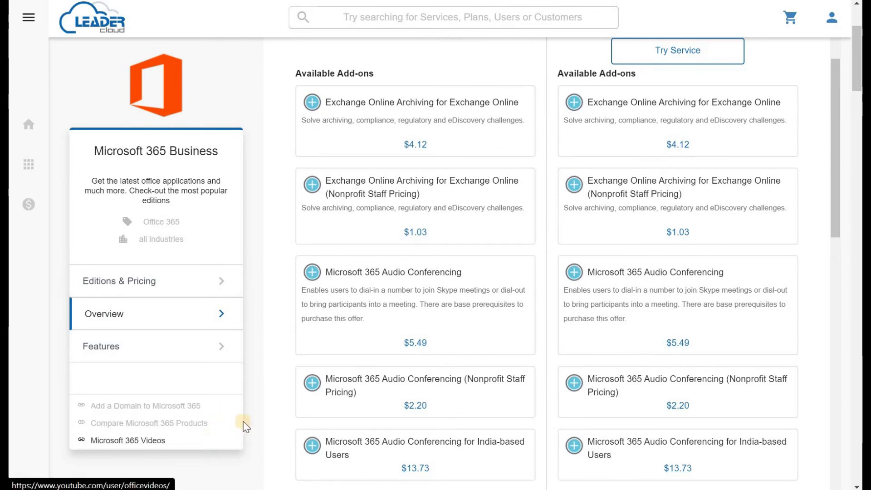
scroll(274, 262, up, 1)
scroll(274, 262, up, 3)
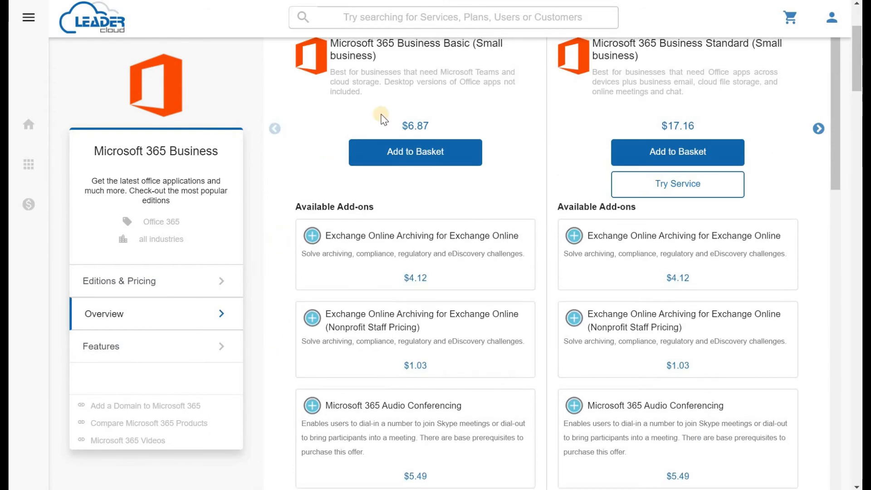
scroll(499, 140, up, 3)
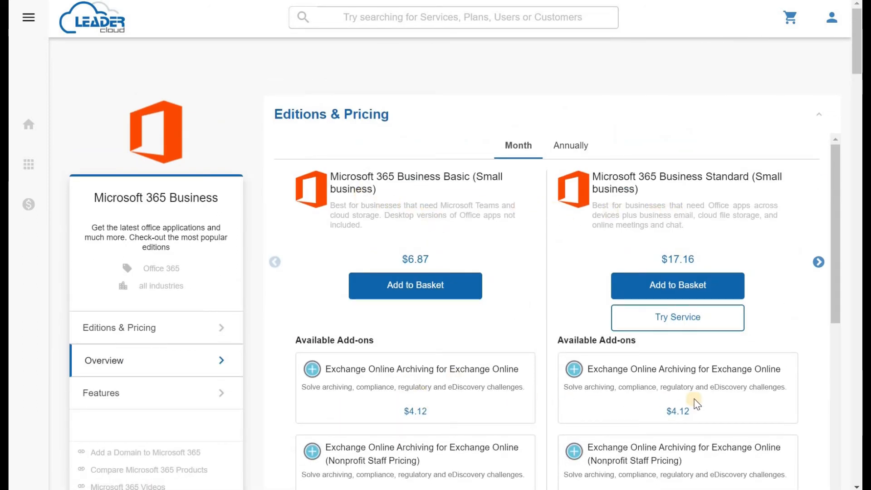
click(818, 262)
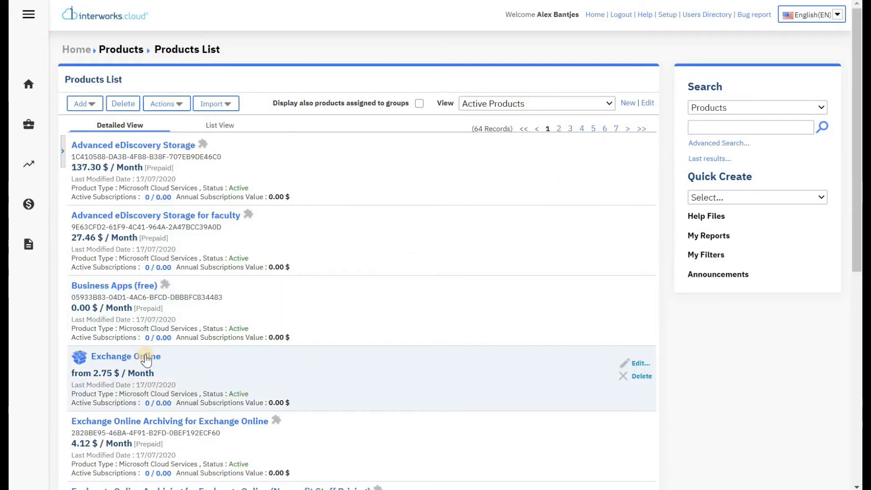
Step: Review Exchange Online's storefront settings, leaving Featured Product and New Product unticked
click(145, 357)
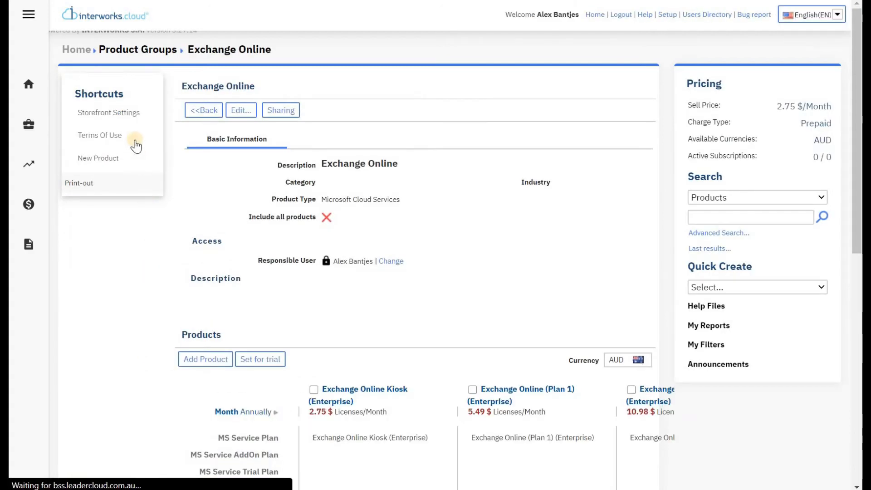
click(127, 117)
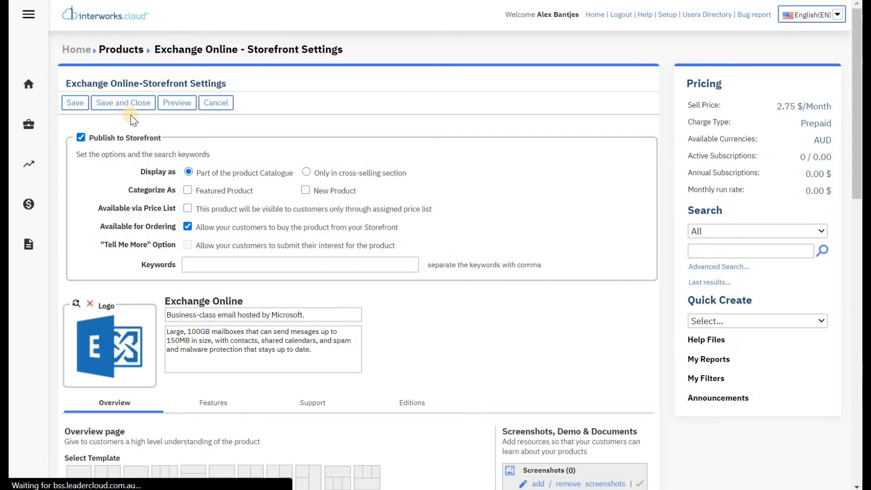
click(187, 191)
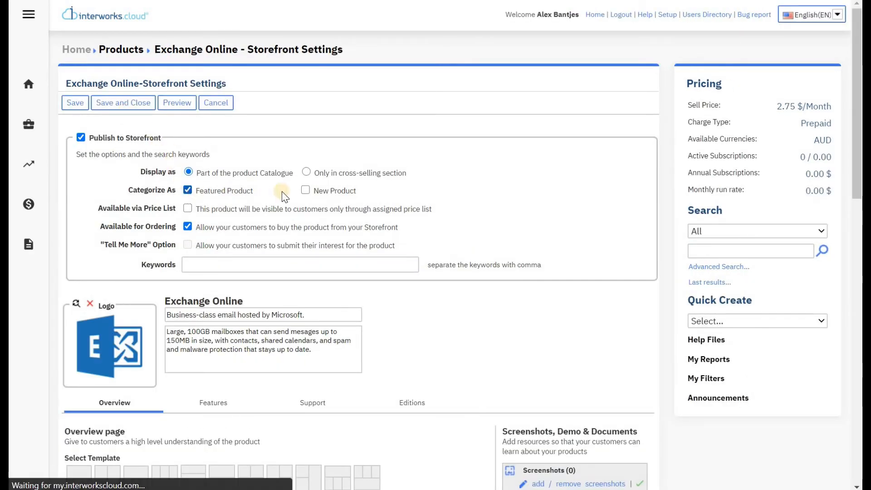
click(306, 190)
click(187, 191)
click(305, 190)
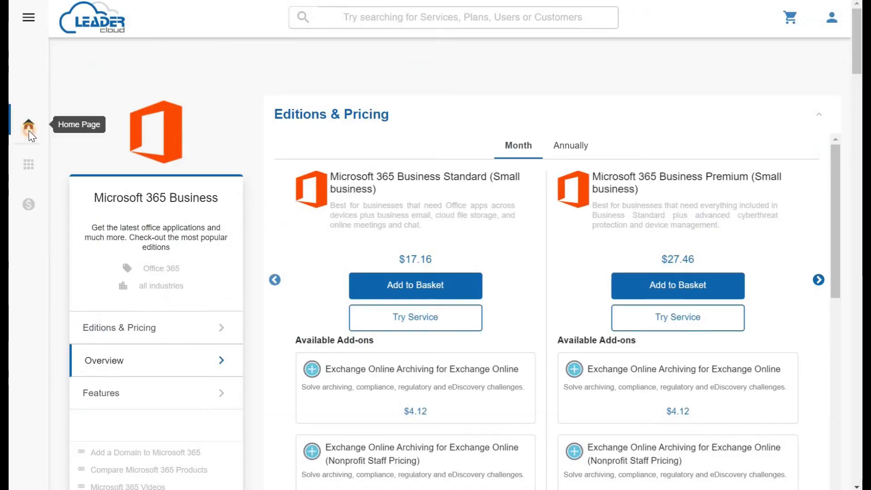
Step: Return to the storefront home page and look through its Featured, New and Most Popular products
click(28, 130)
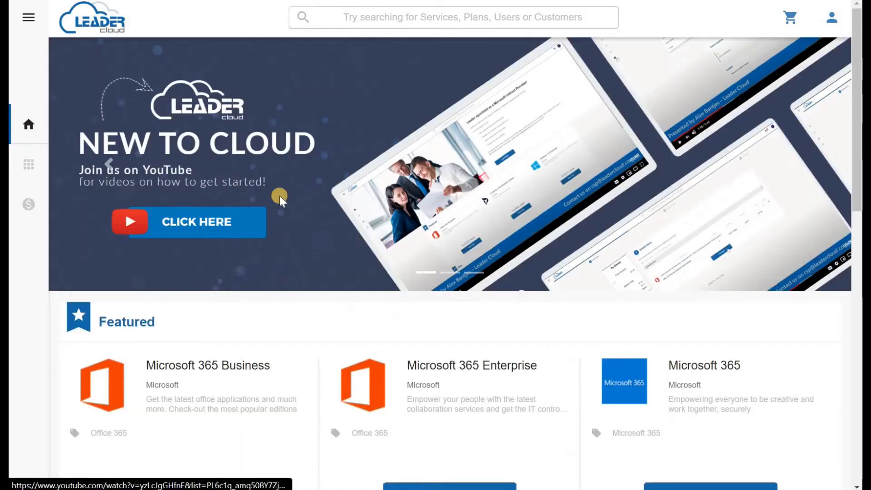
scroll(279, 195, down, 3)
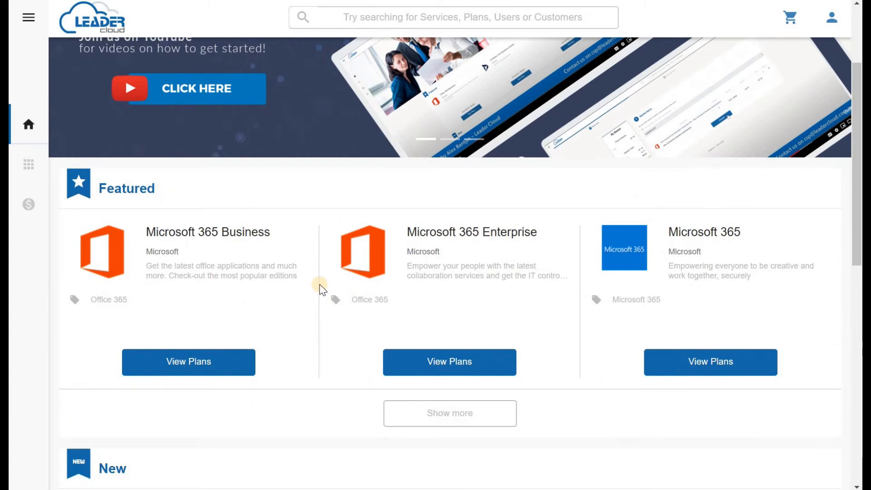
scroll(171, 206, down, 6)
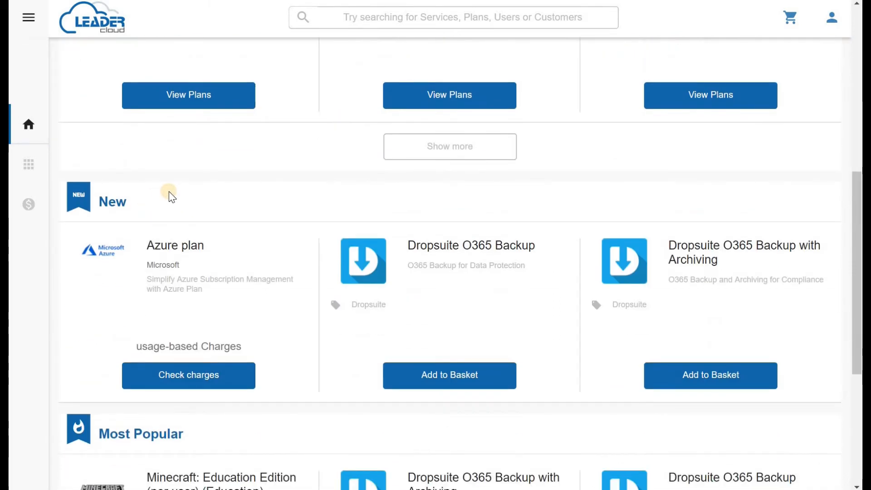
scroll(306, 206, up, 9)
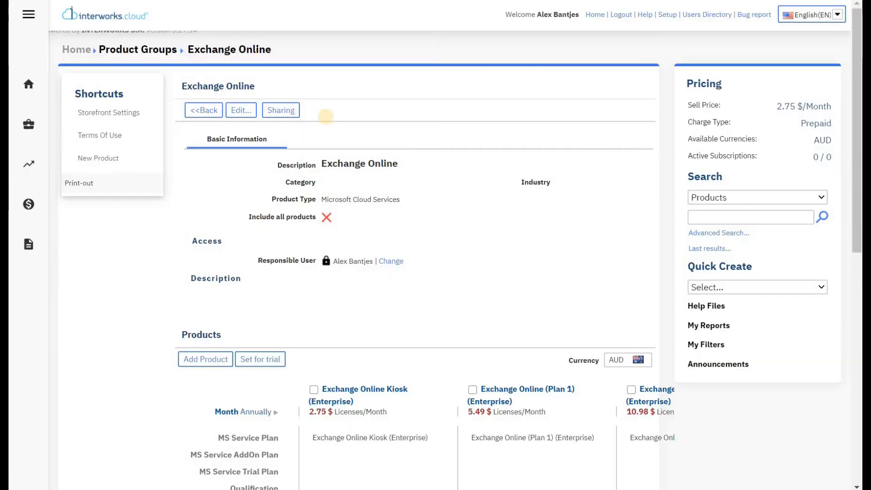
Step: Open the empty Price Lists list from the $ menu and start a new price list
mouse_move(38, 159)
mouse_move(32, 202)
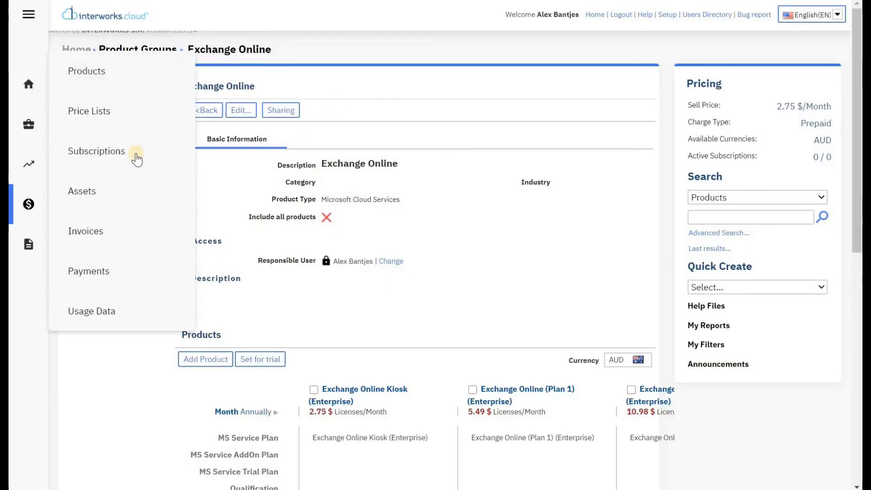
click(125, 113)
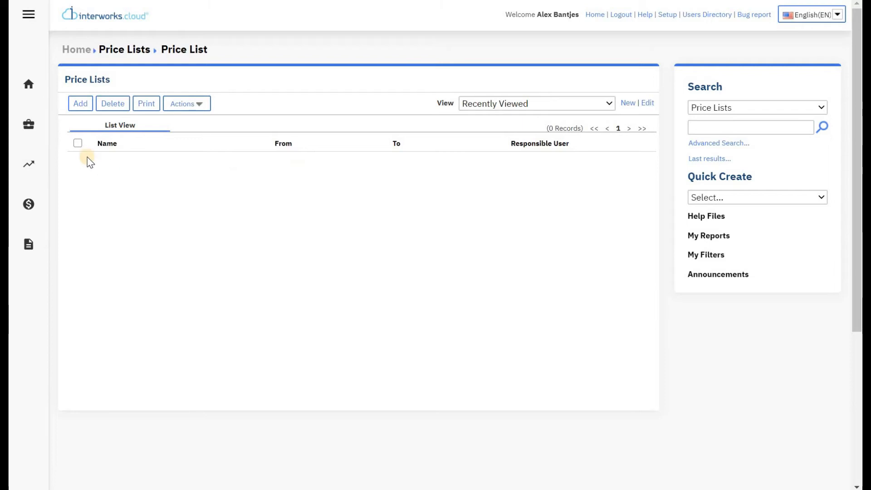
click(81, 107)
Step: Save a new AUD price list named 'Main Price List' with no start or end dates
click(81, 108)
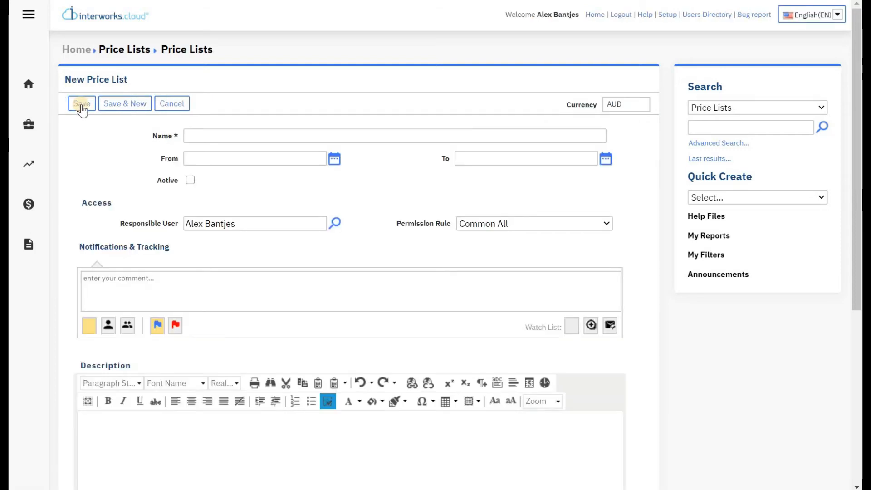
click(230, 135)
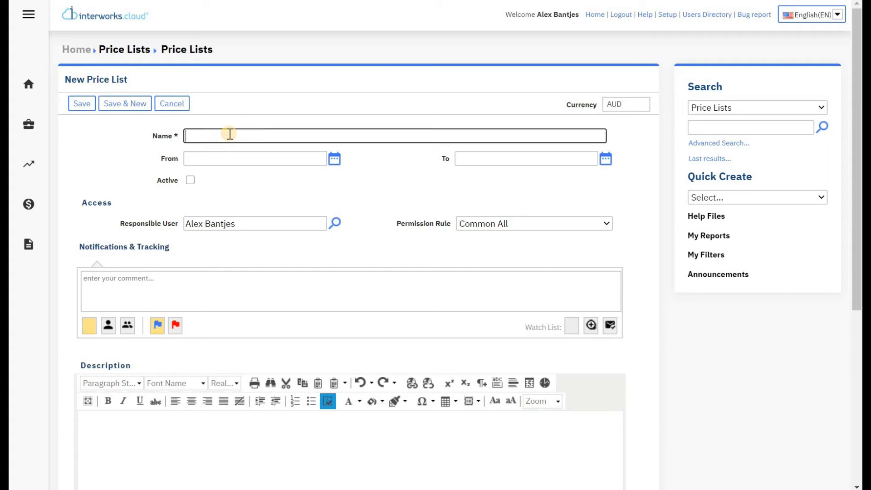
text(Main Price List)
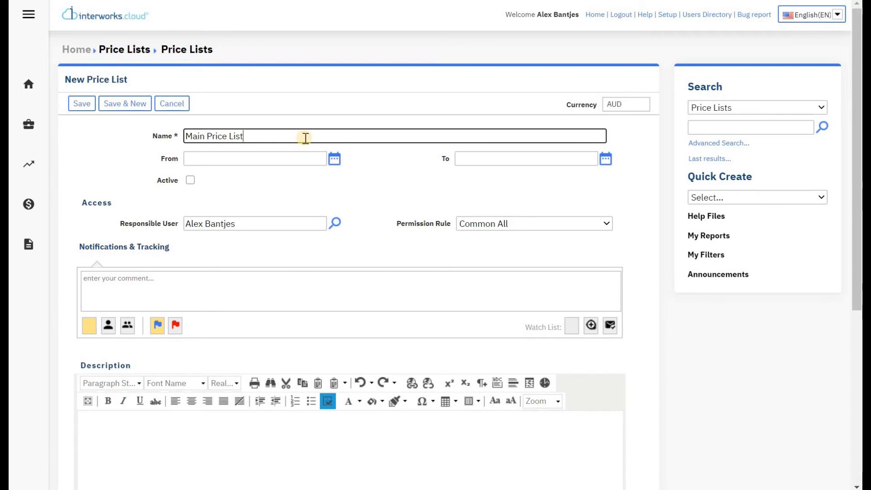
click(320, 158)
click(523, 158)
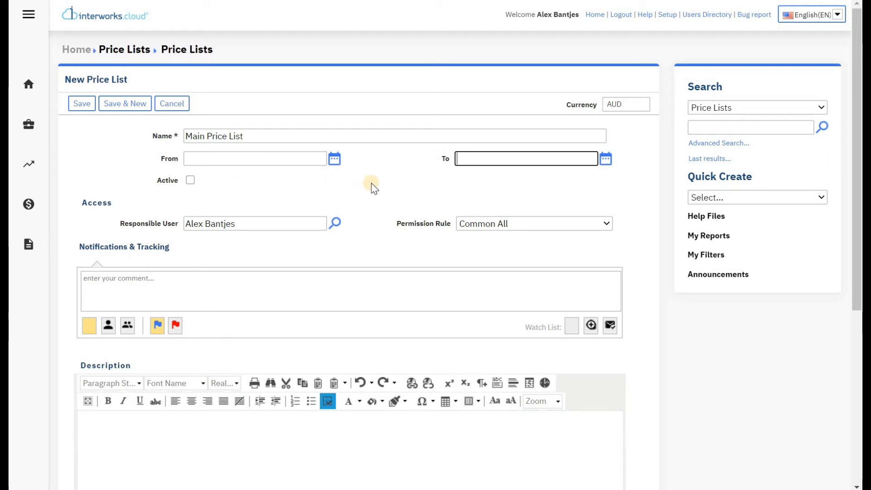
scroll(371, 183, down, 6)
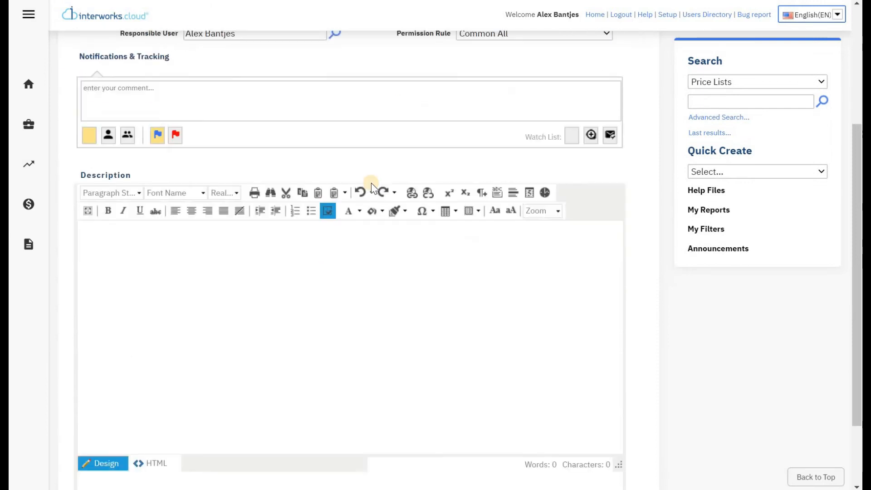
scroll(372, 184, up, 6)
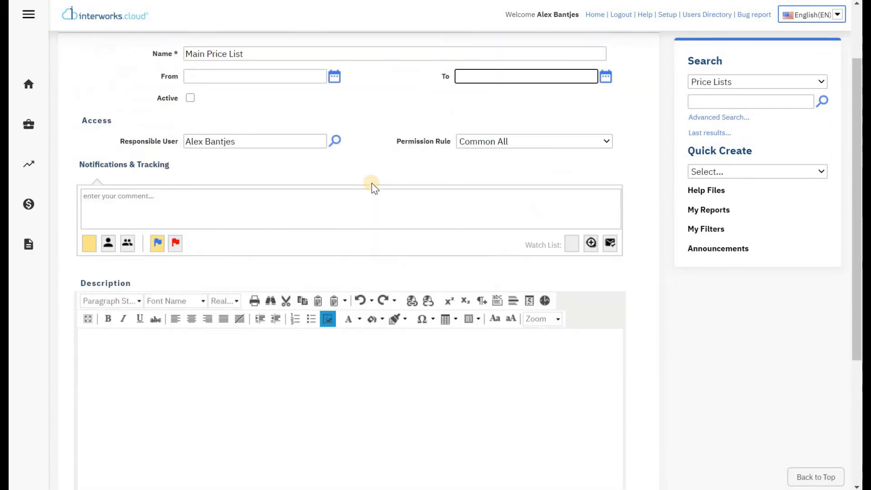
click(222, 186)
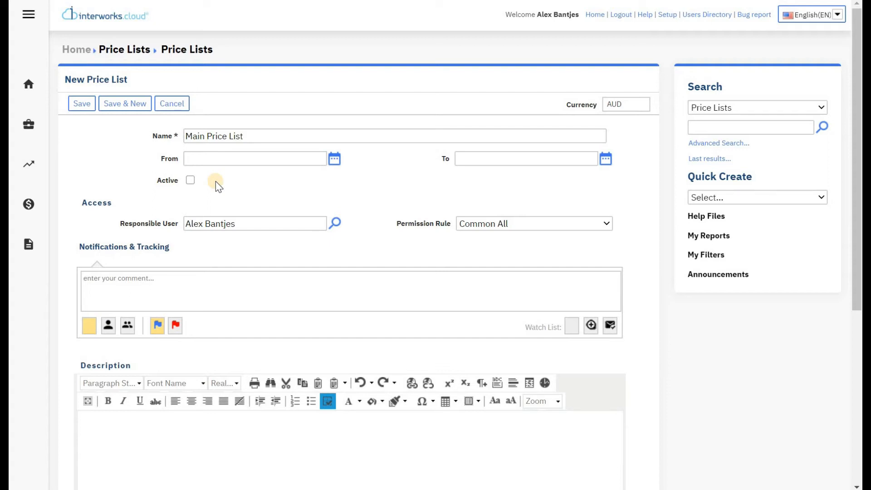
click(190, 432)
click(83, 104)
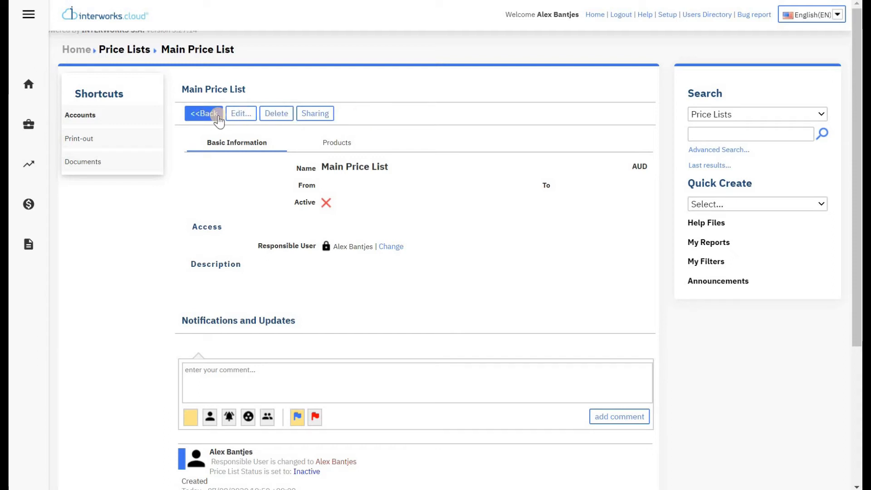
Step: Open the product Search dialog via Quick Add > Products on Main Price List's Products tab
click(340, 148)
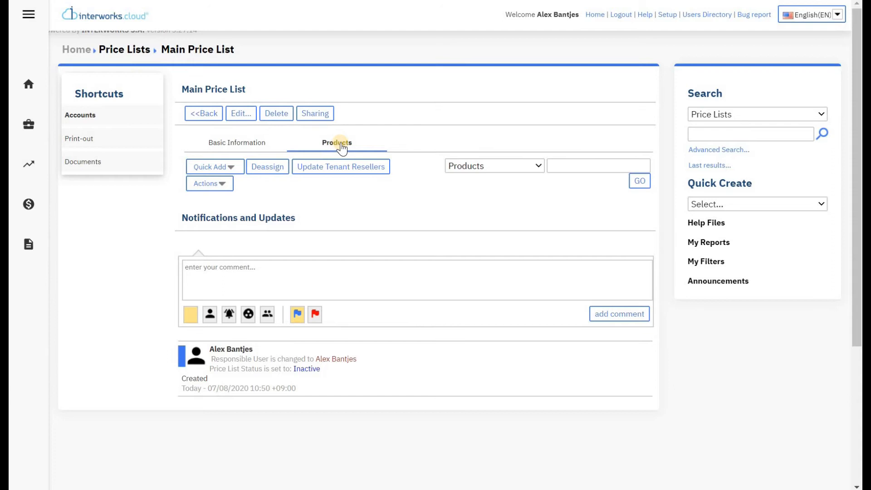
key(ctrl+minus)
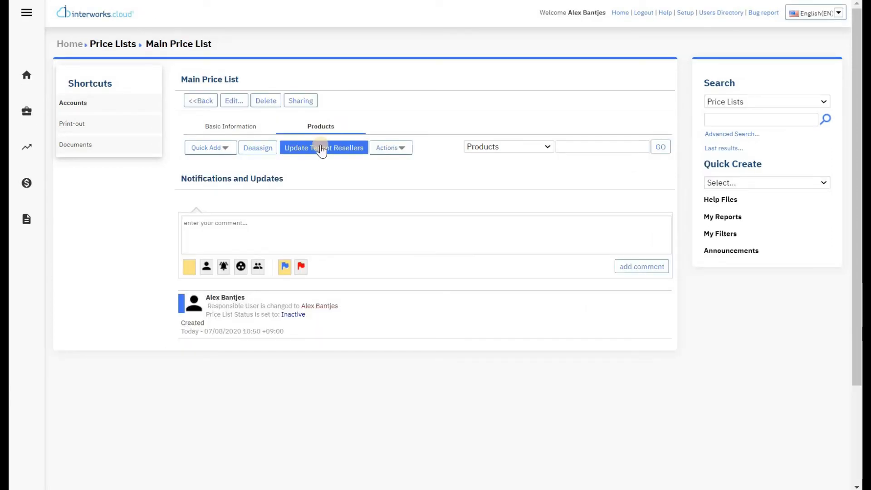
click(225, 155)
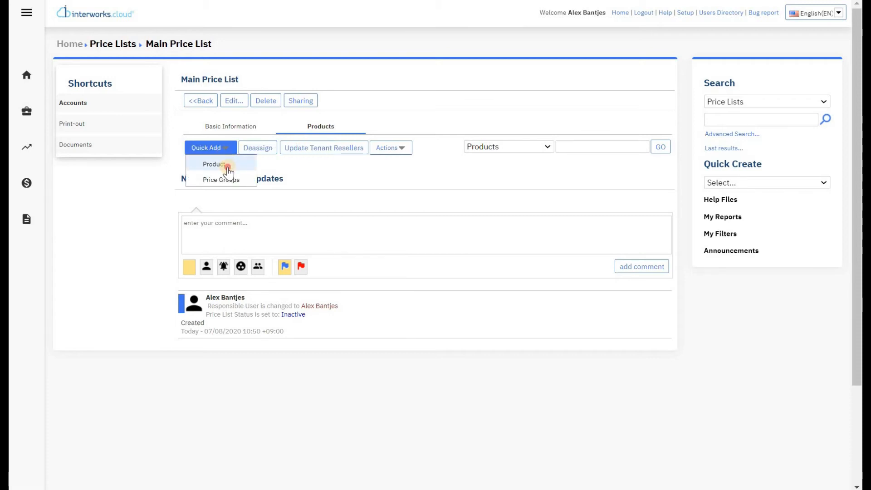
click(228, 171)
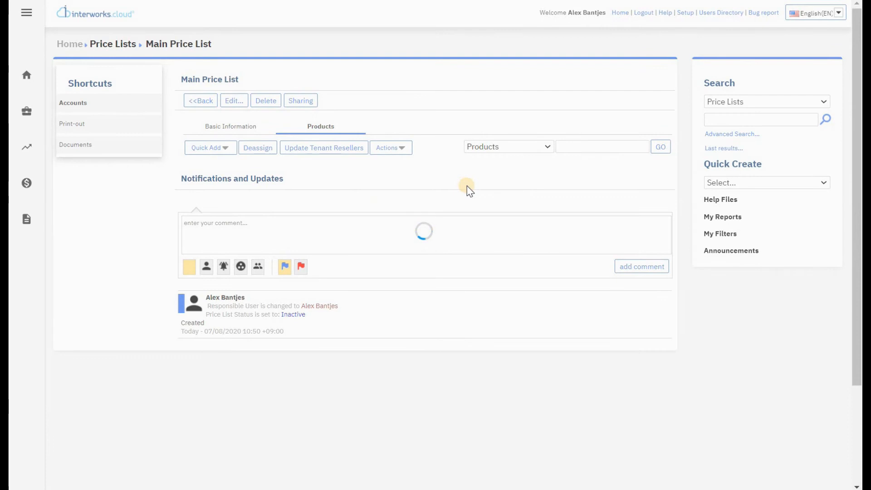
drag(641, 183, 652, 155)
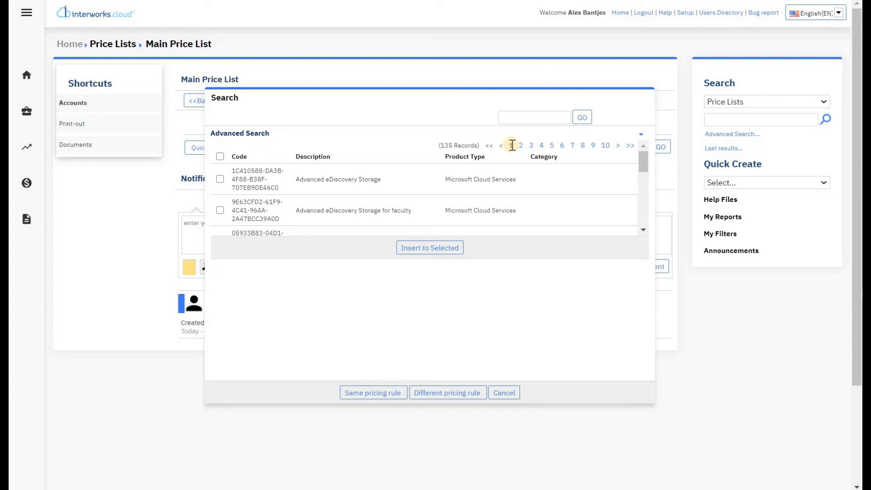
Step: Search '365 Business Standard' and add Microsoft 365 Business Standard (Small business) to the chosen products
click(537, 119)
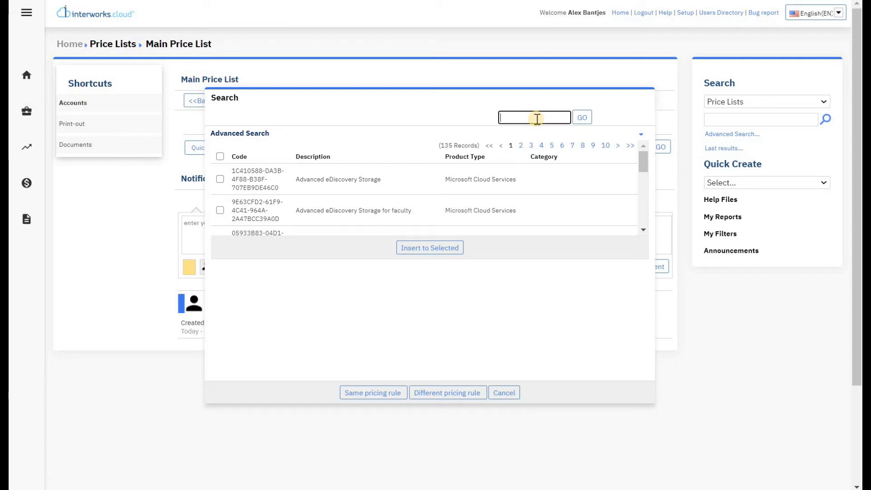
text(365 Business Standard)
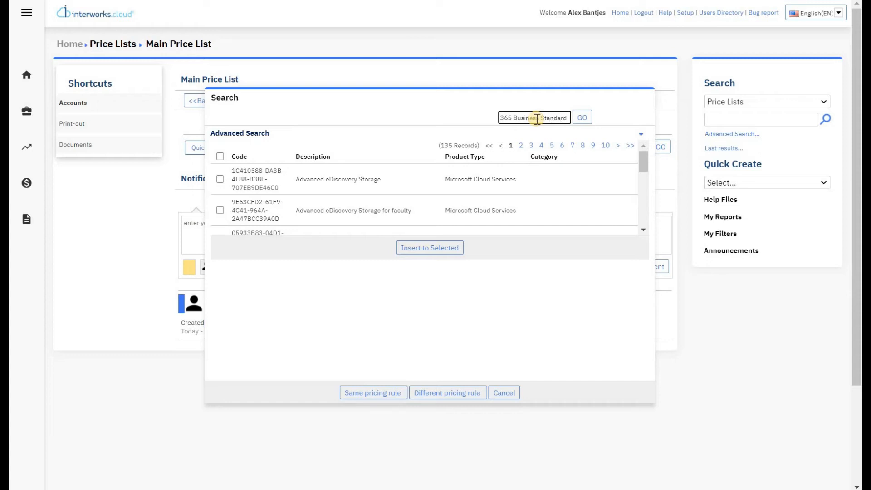
click(584, 118)
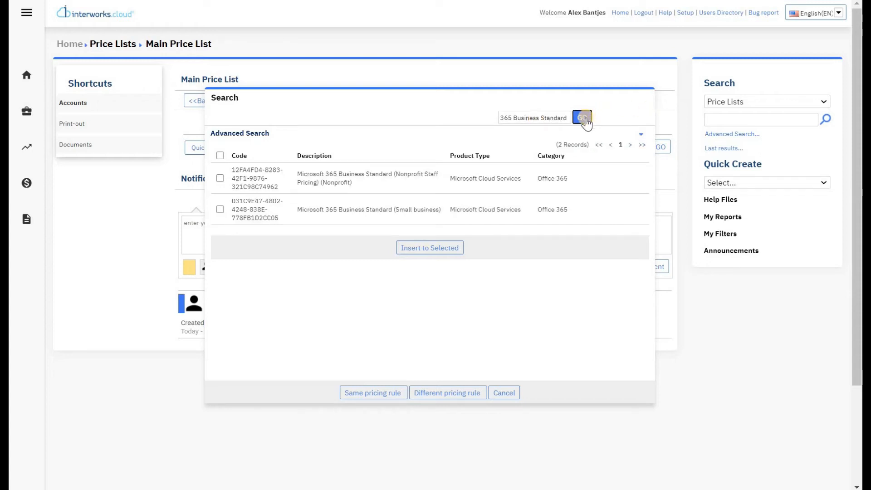
scroll(390, 188, down, 2)
scroll(399, 156, up, 2)
click(221, 210)
click(438, 249)
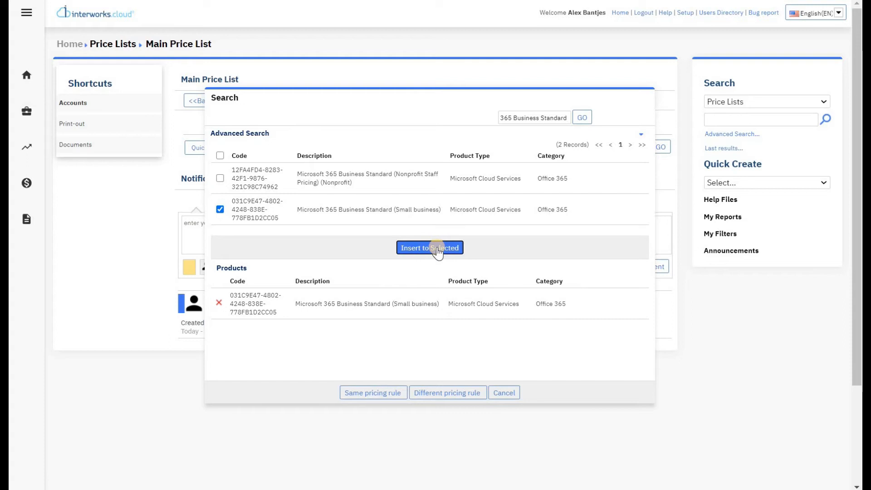
Step: Add Microsoft 365 Business Basic (Small business) too, choosing a different pricing rule per product
drag(566, 117, 540, 117)
text(Basic)
click(583, 119)
click(220, 209)
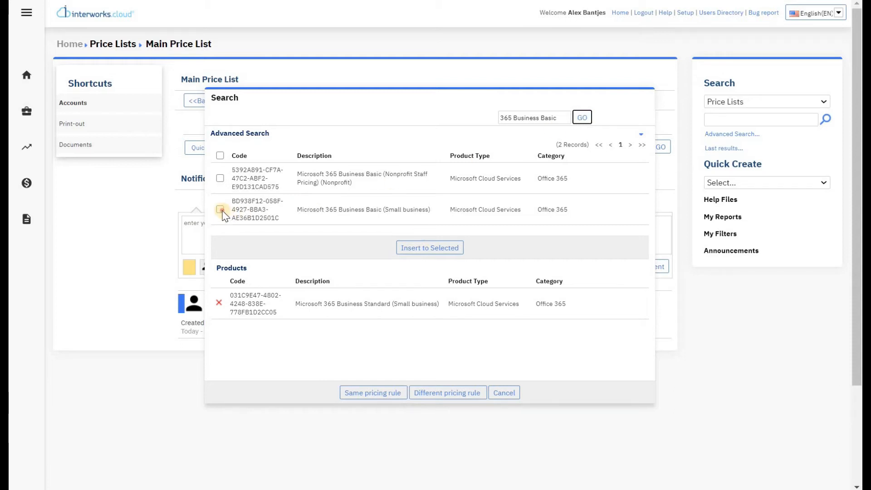
click(426, 249)
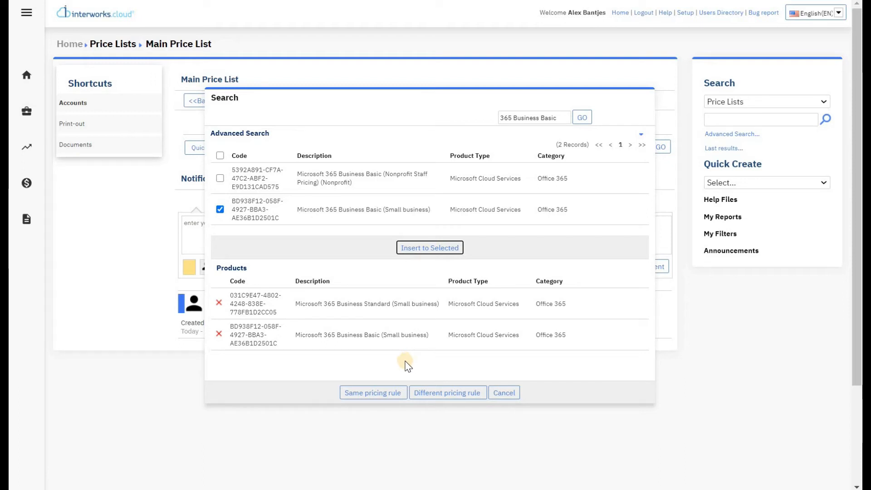
click(377, 394)
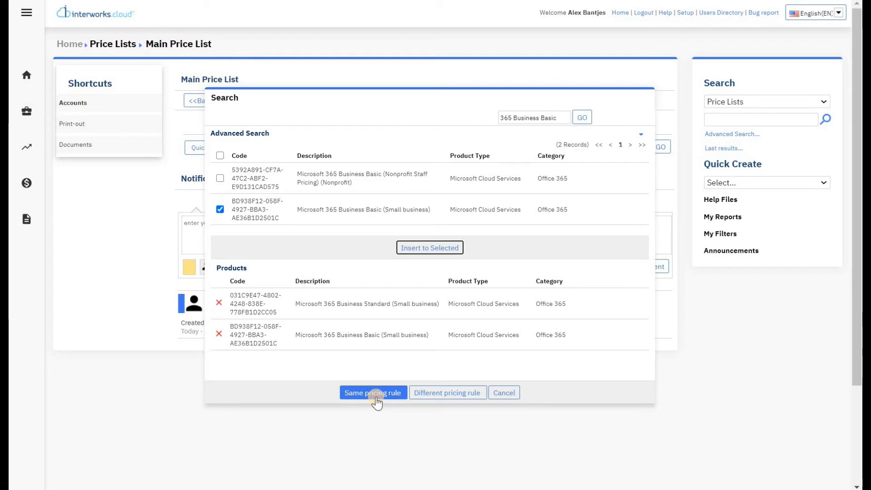
click(443, 395)
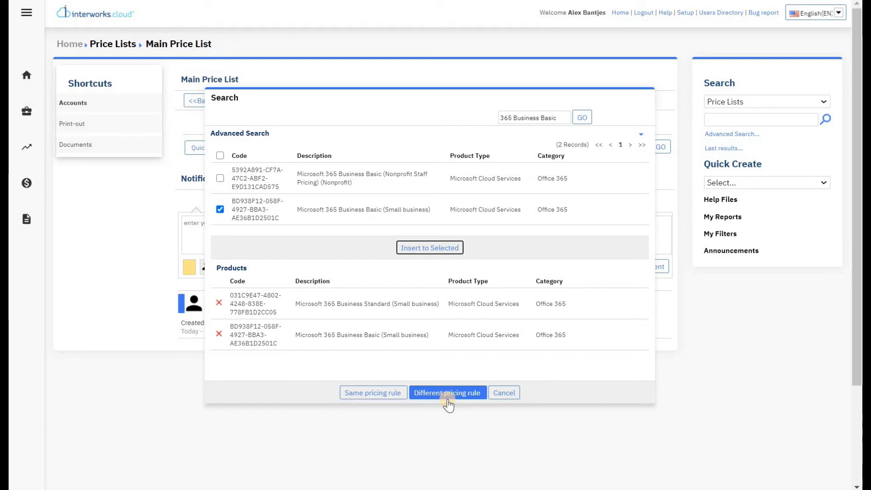
click(444, 400)
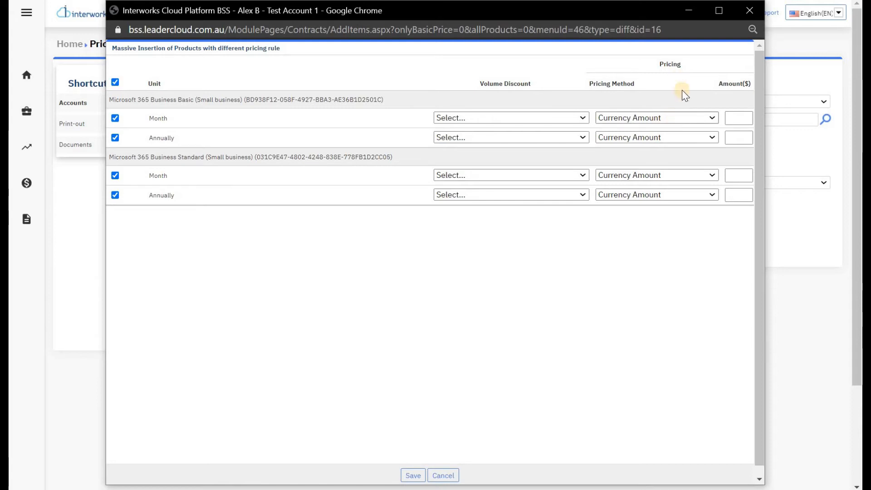
Step: Maximize the pricing window and try Percent of Sell Price with trial amounts for Business Basic
click(720, 12)
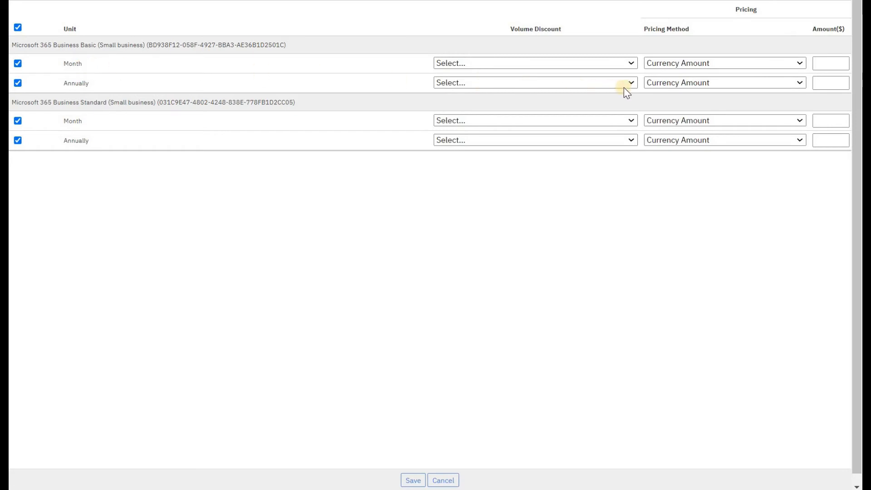
click(794, 63)
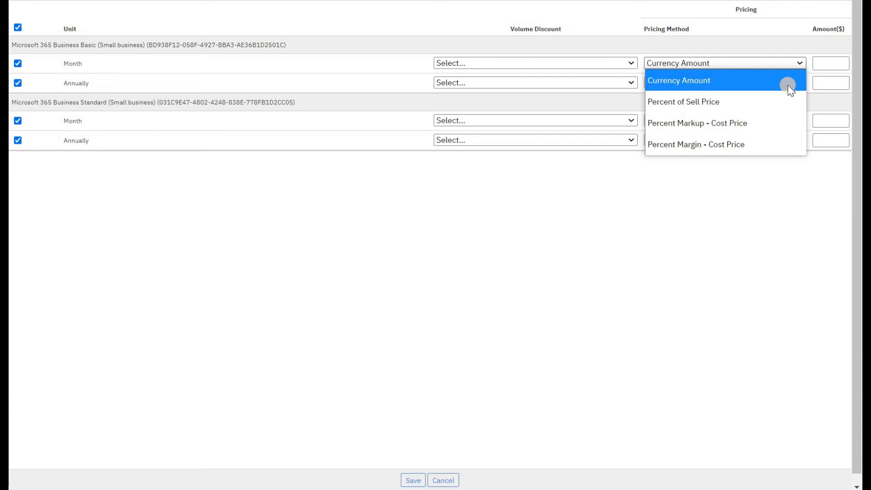
click(782, 100)
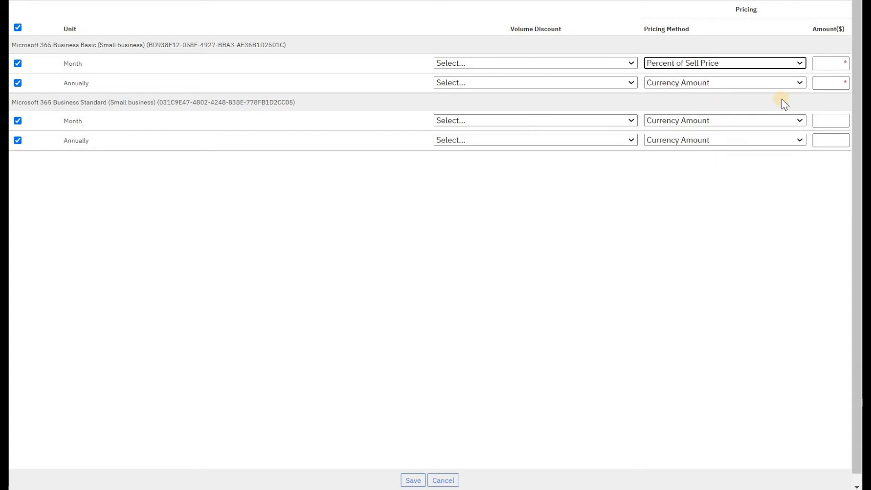
click(795, 83)
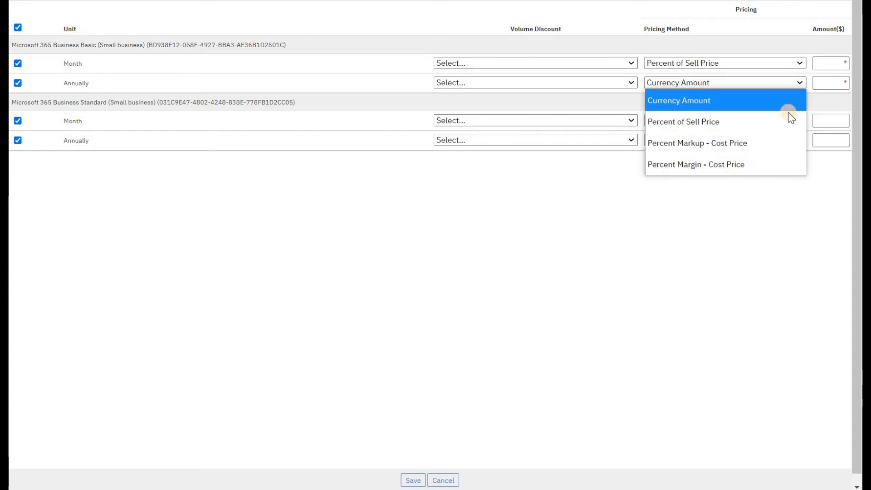
click(787, 118)
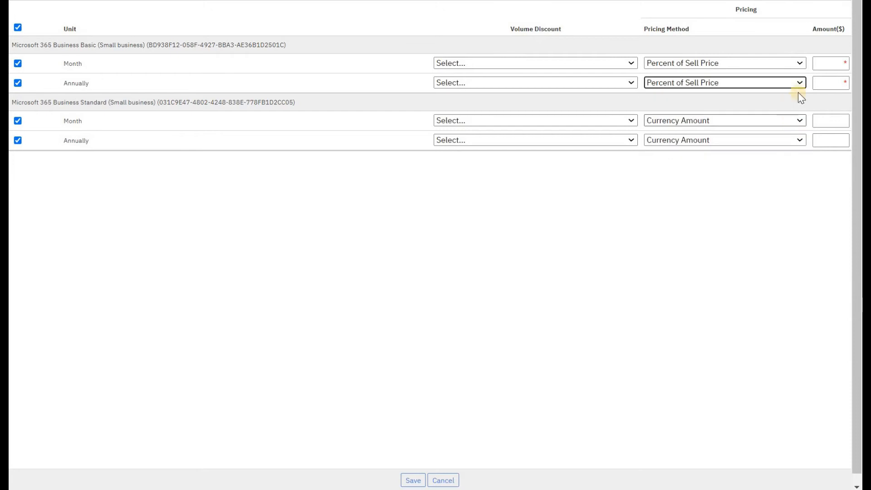
click(825, 67)
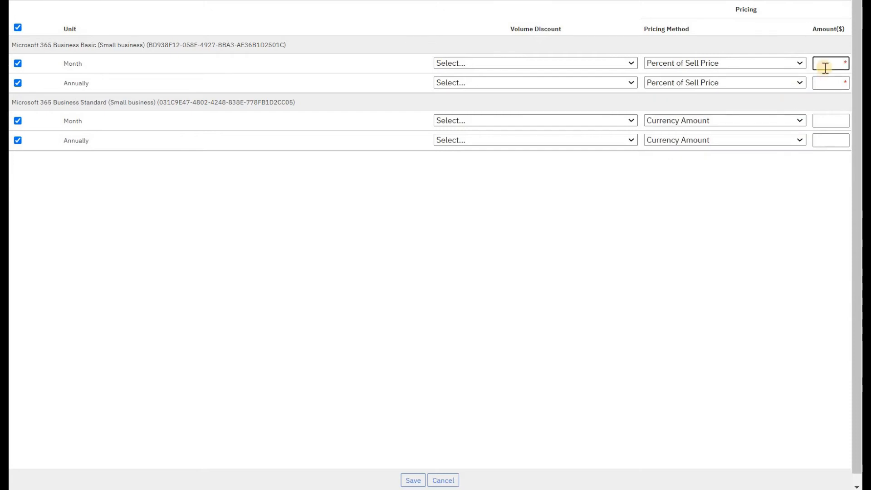
text(5)
key(Tab)
click(828, 80)
text(5)
double_click(835, 64)
text(0)
drag(847, 83, 814, 78)
text(0)
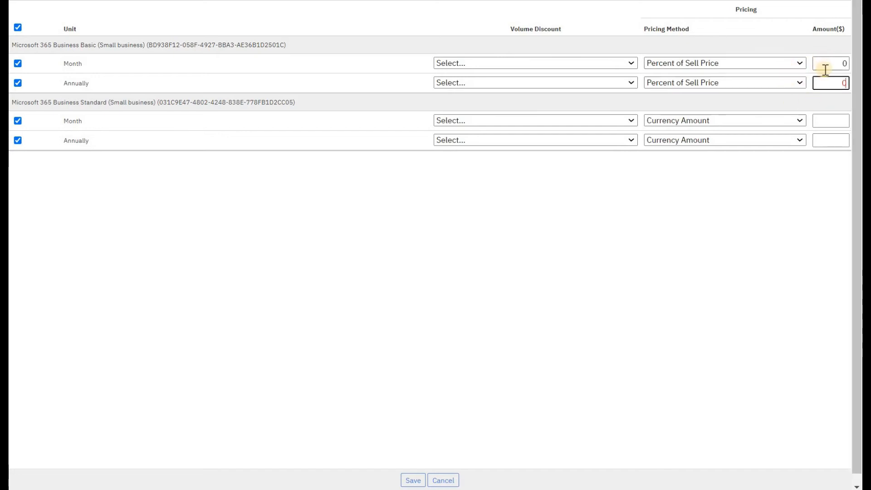
click(820, 67)
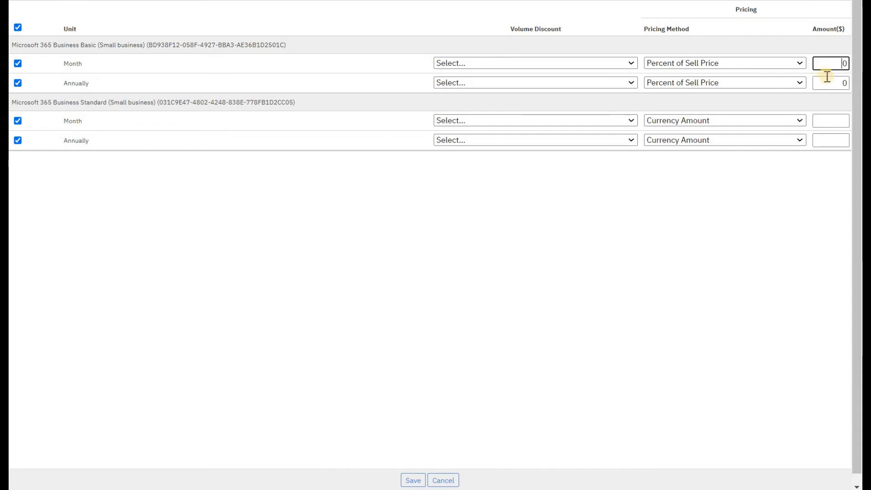
Step: Switch Business Basic's monthly and annual pricing methods back to Currency Amount
click(799, 63)
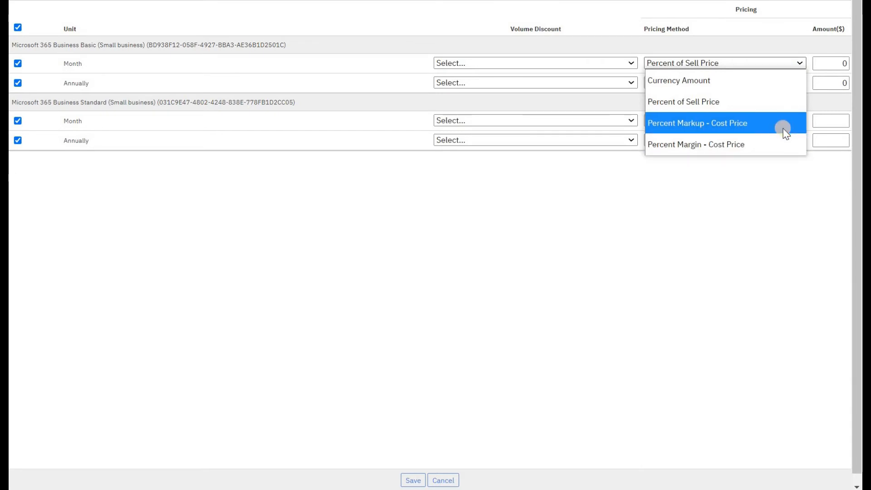
click(843, 121)
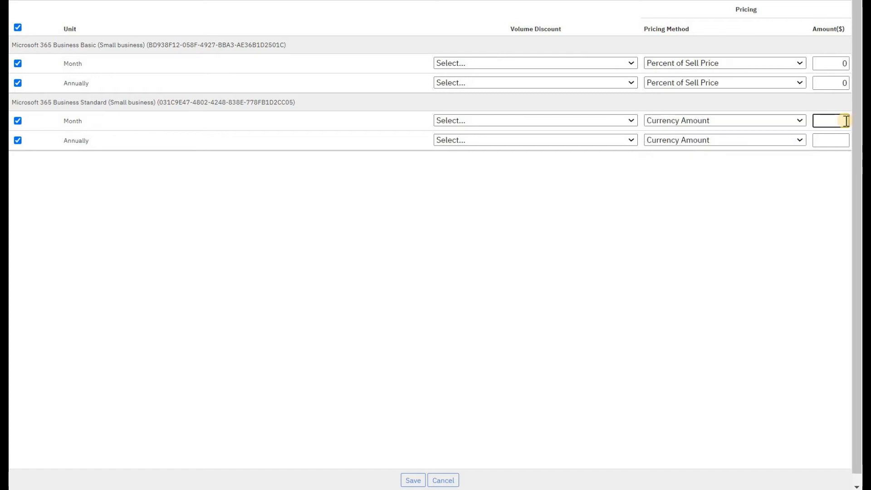
click(785, 64)
click(788, 78)
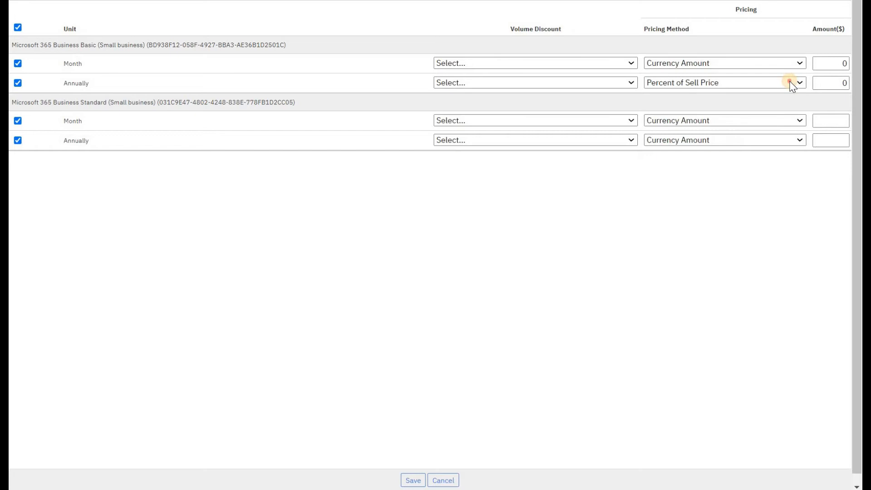
click(803, 86)
click(803, 99)
Step: Enter 10 and 120 for Basic, 15 and 180 for Standard, and save
double_click(834, 63)
text(10)
key(Tab)
key(Tab)
key(Tab)
key(Tab)
text(120)
key(Tab)
key(Tab)
key(Tab)
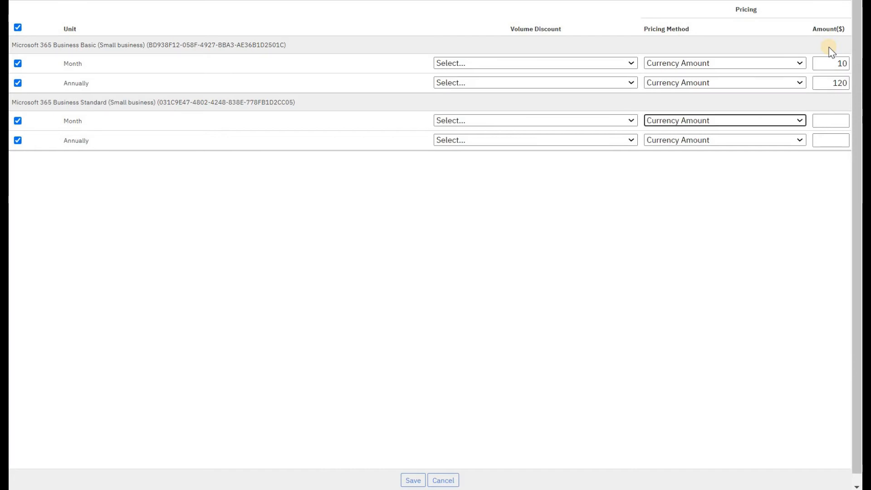
key(Tab)
text(15)
key(Tab)
key(Tab)
key(Tab)
key(Tab)
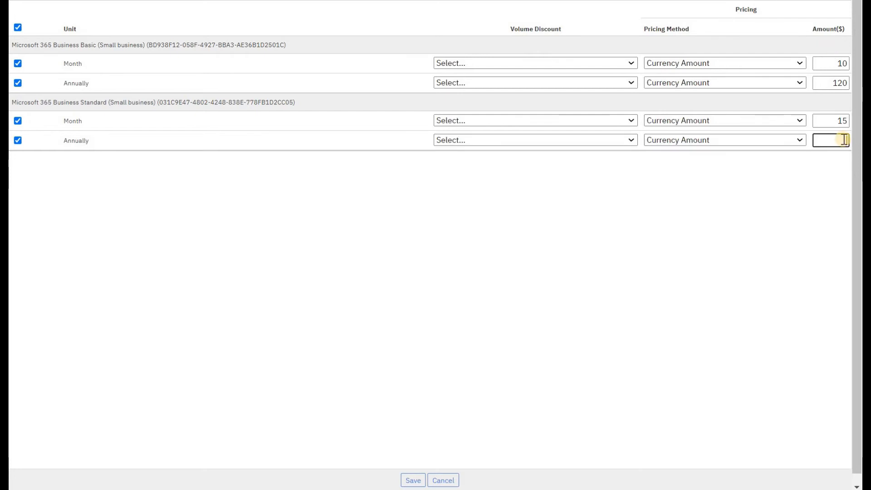
text(180)
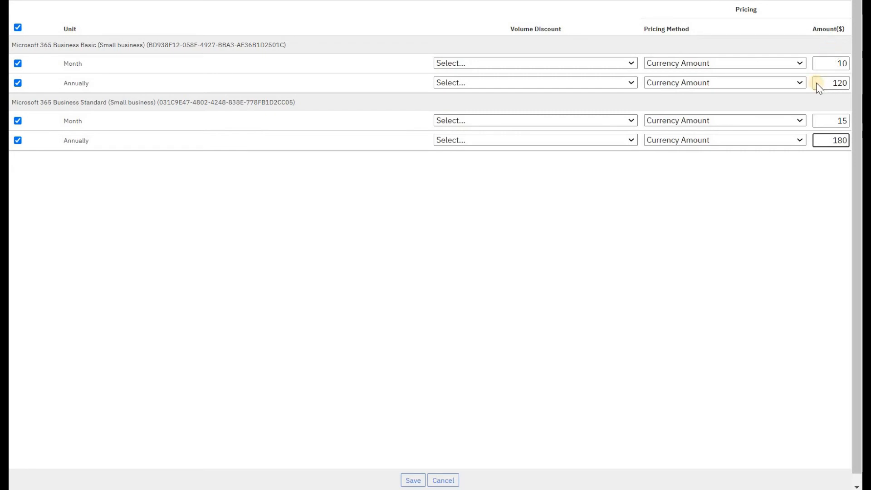
click(415, 481)
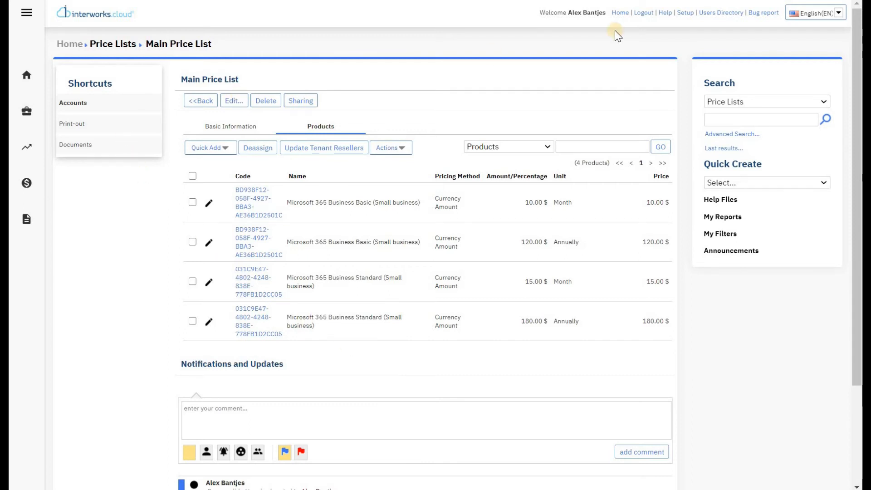
Step: Go to Setup > Billing > Products and open the Price Groups list
click(686, 13)
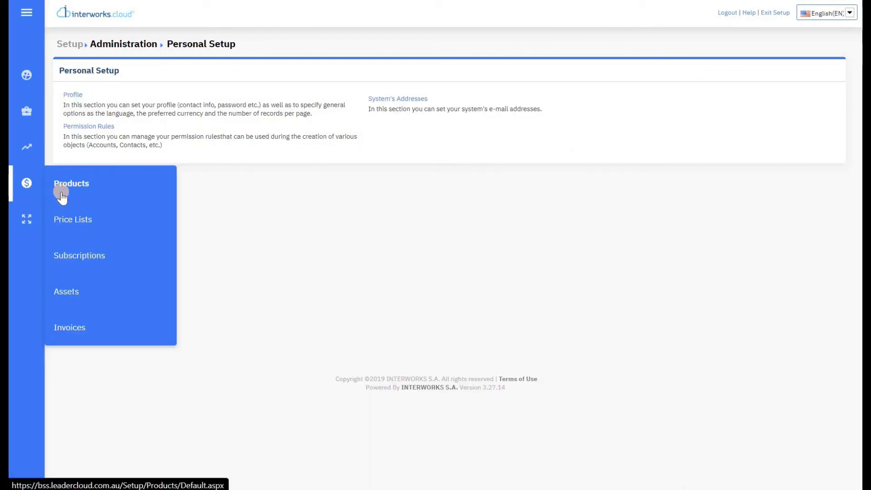
click(62, 195)
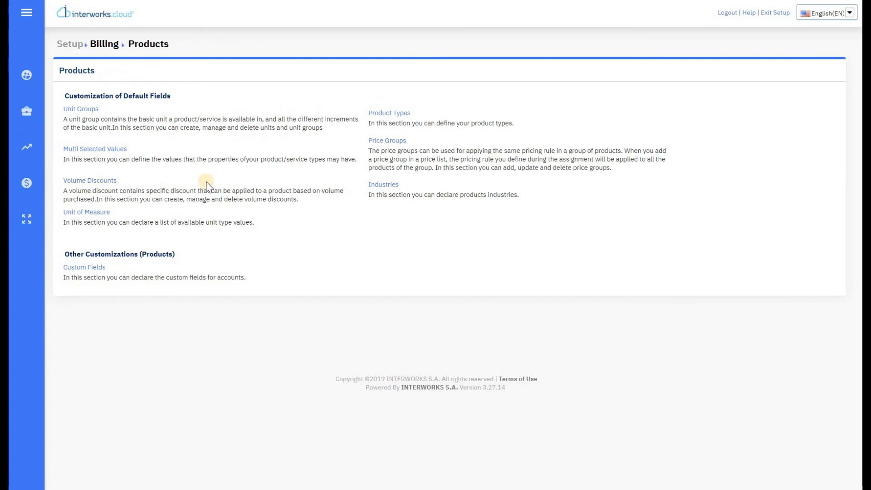
click(395, 141)
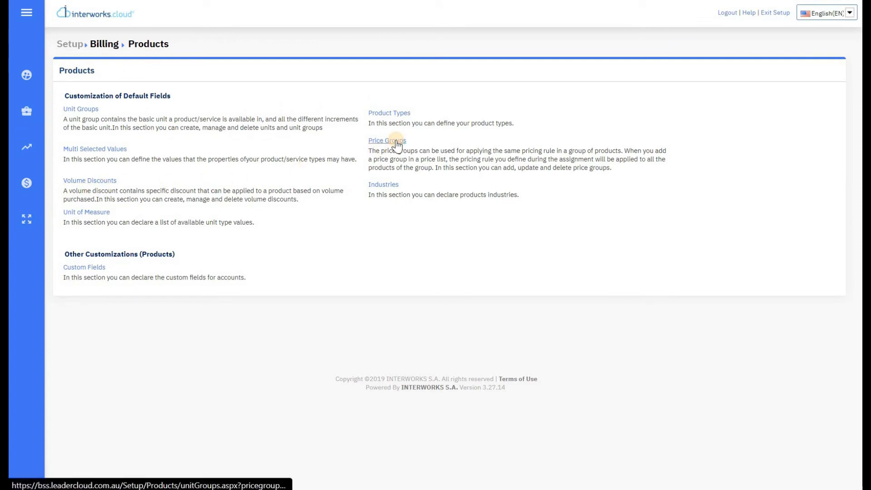
click(395, 142)
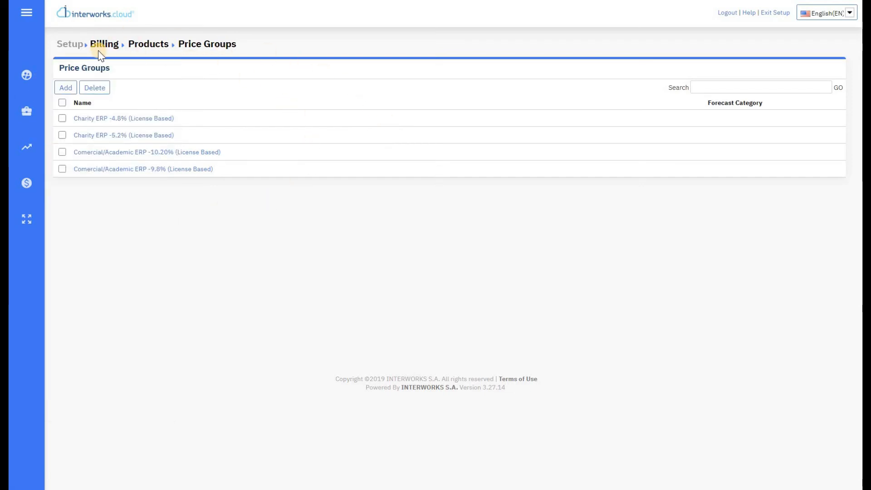
Step: Delete all four existing price groups, including the Charity ERP and Comercial/Academic ERP groups
click(62, 103)
click(93, 87)
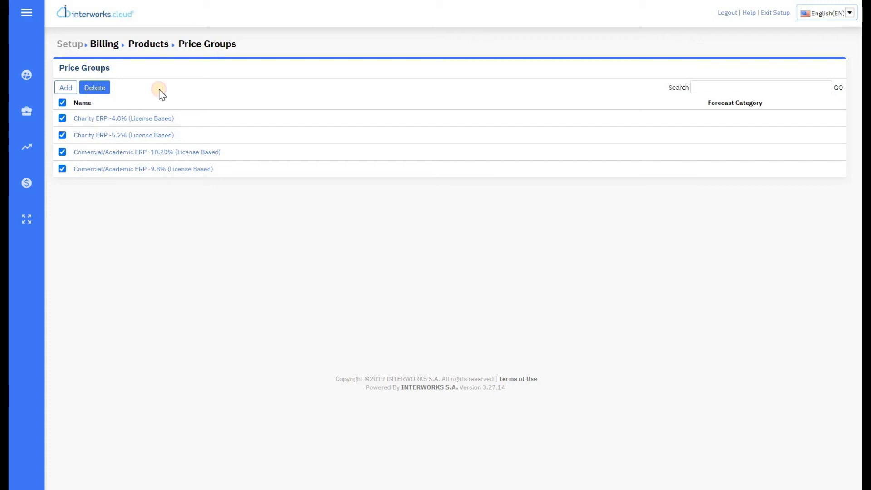
click(331, 225)
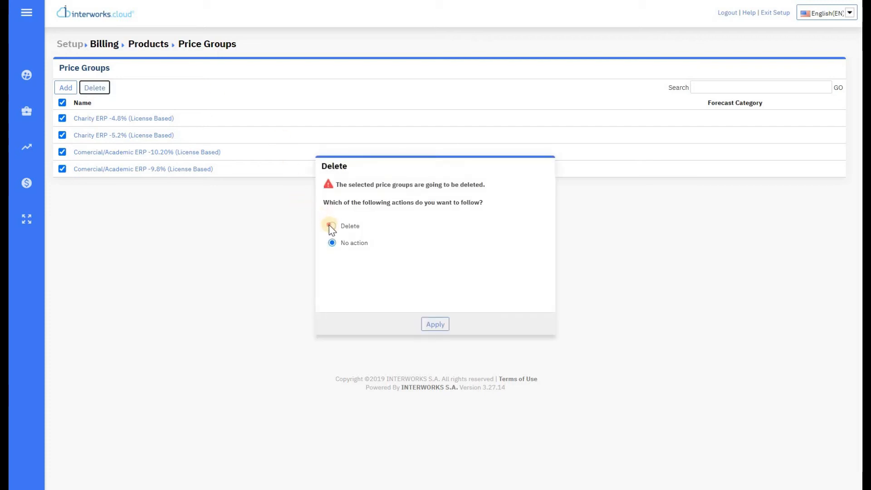
click(434, 324)
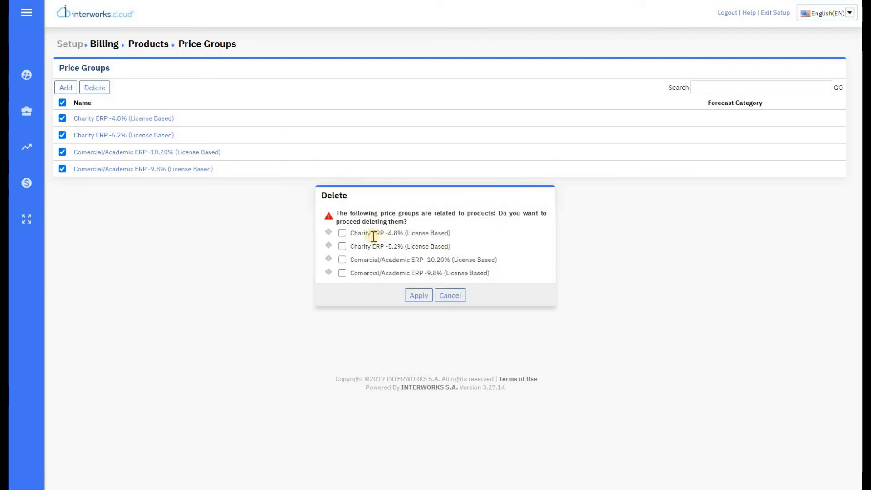
click(342, 233)
click(342, 246)
click(342, 260)
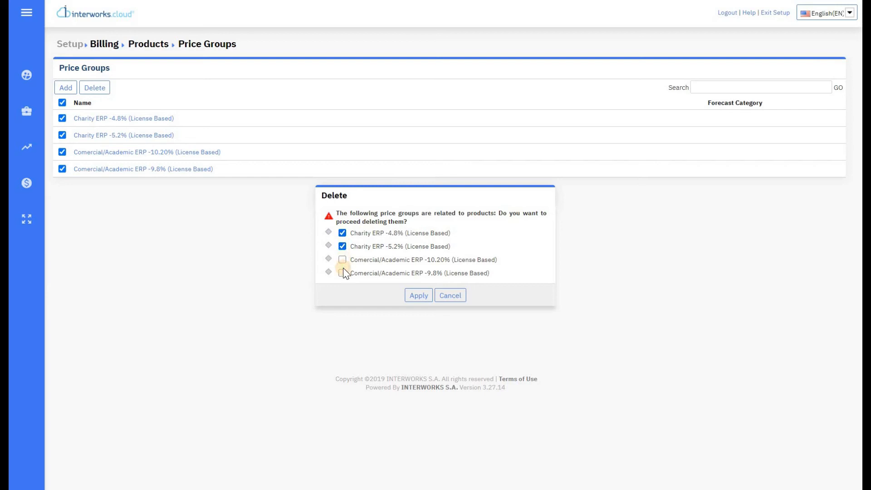
click(416, 295)
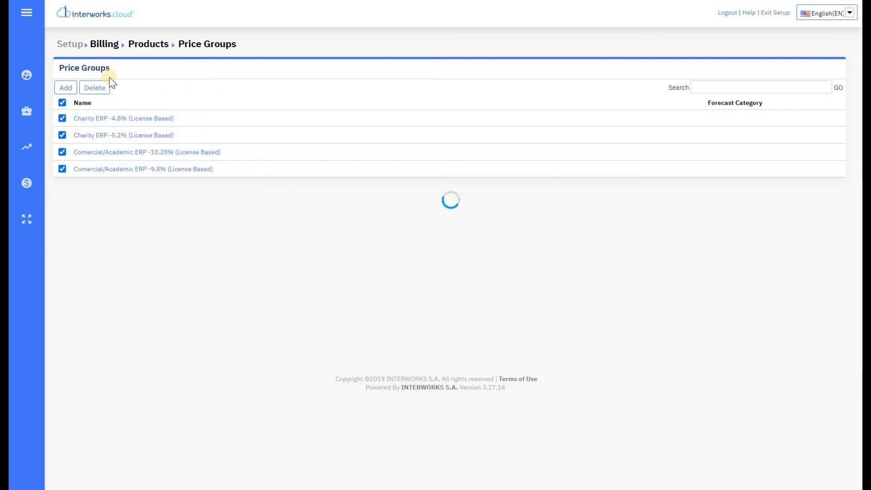
Step: Create and save a new price group named 'Main Price Group'
click(65, 88)
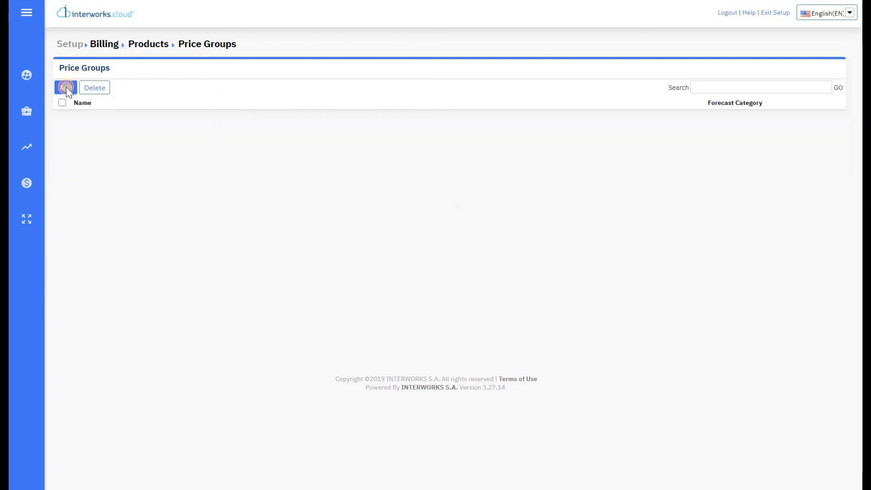
click(365, 200)
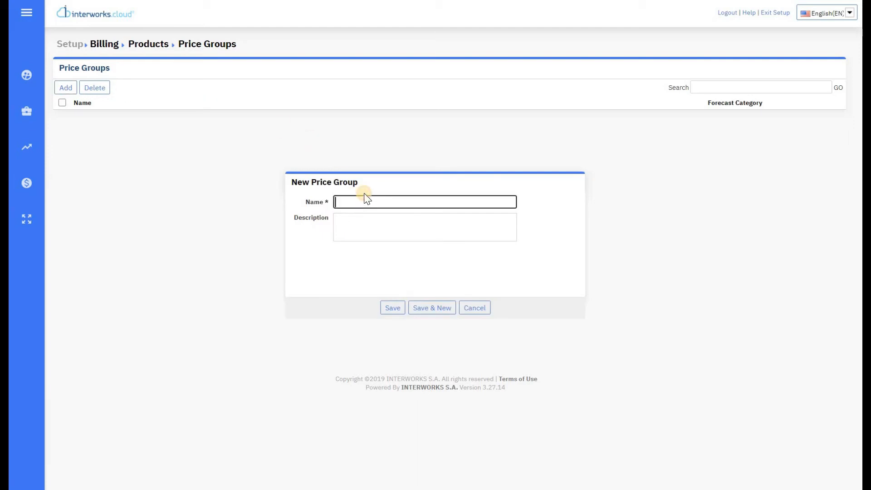
text(Main Price Group)
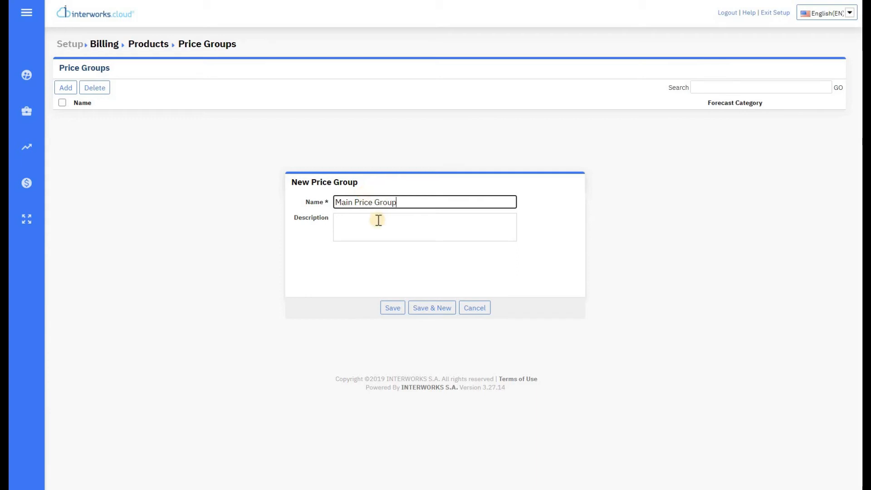
click(391, 309)
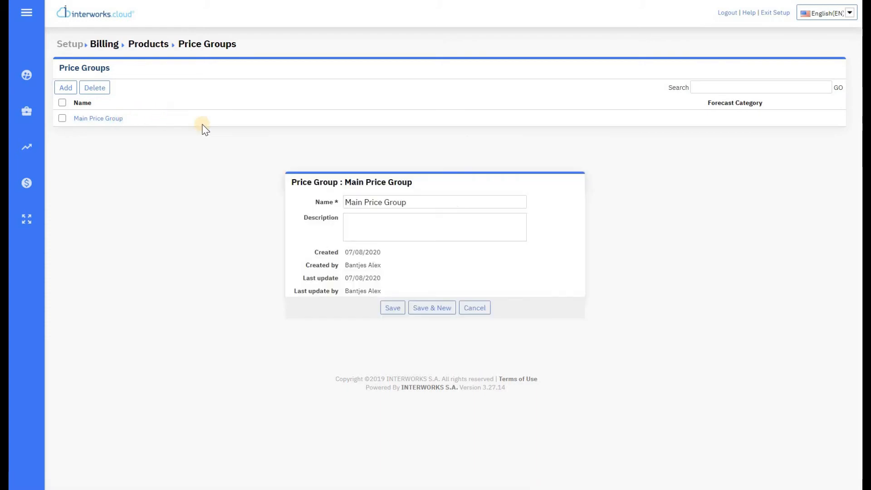
click(486, 308)
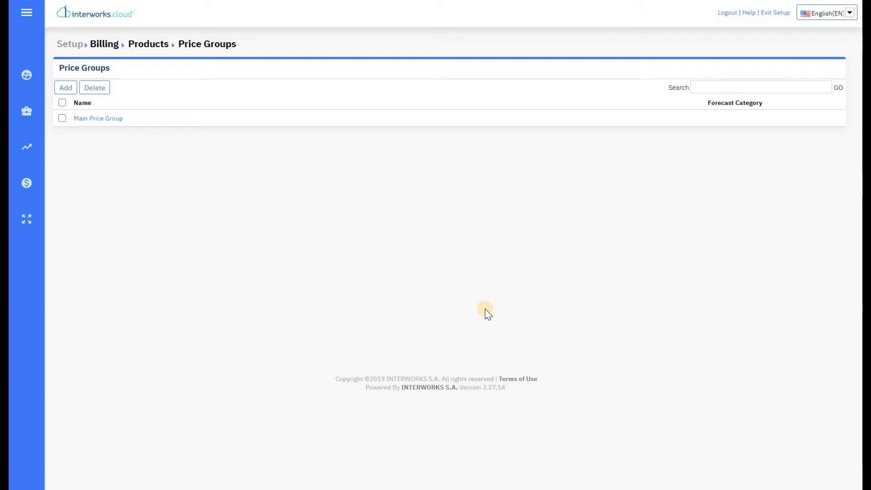
Step: Show all products, including those already assigned to groups, using the None view filter
click(766, 14)
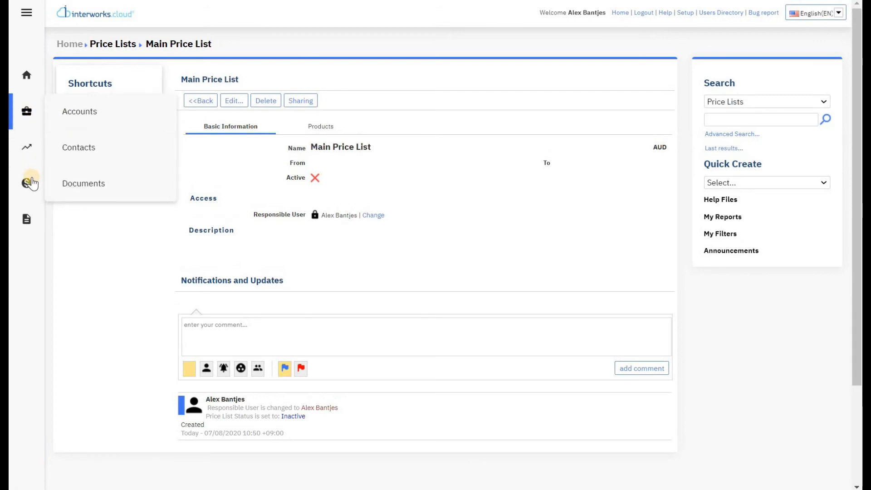
mouse_move(26, 183)
click(83, 183)
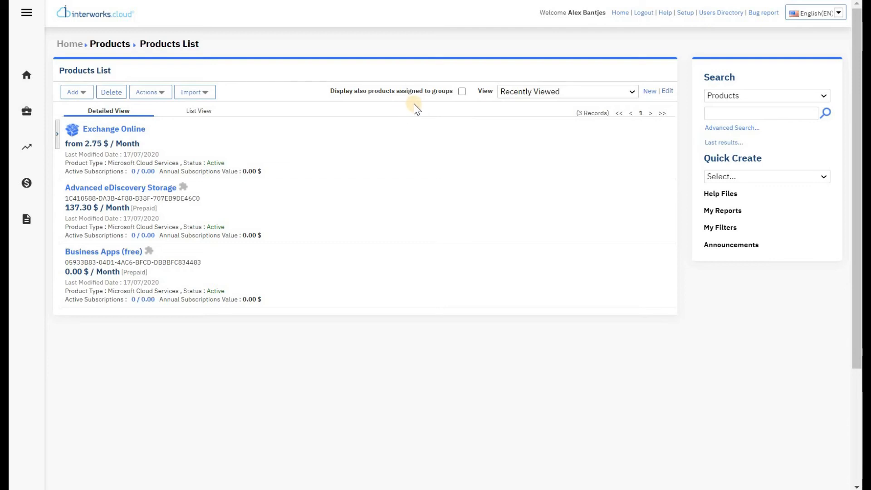
click(462, 92)
click(538, 92)
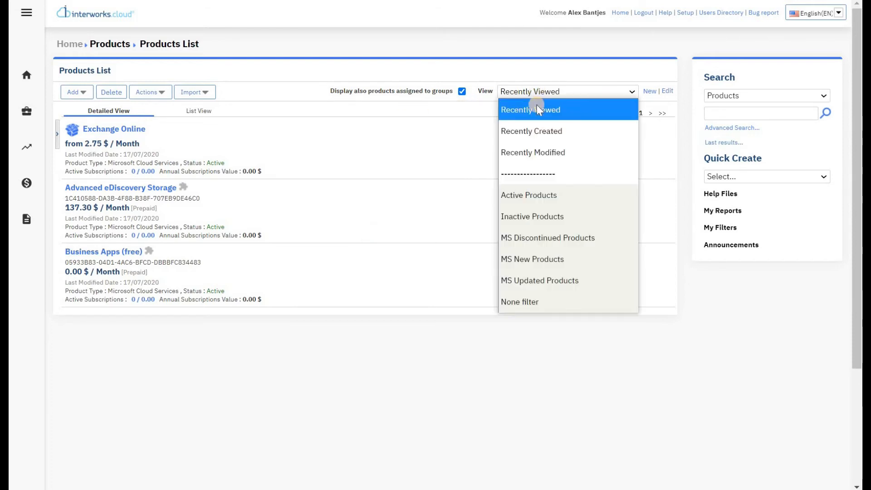
click(543, 303)
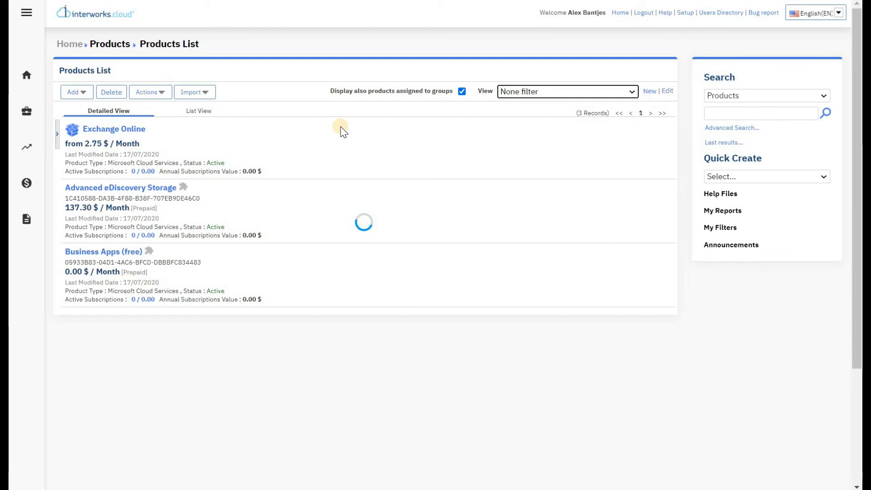
Step: Bulk-assign every listed product to the Main Price Group, updating 143 records
click(156, 92)
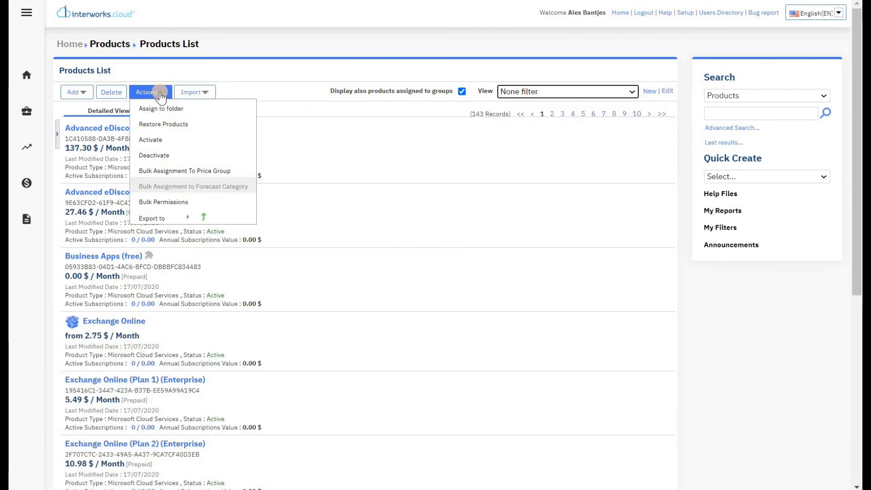
click(178, 175)
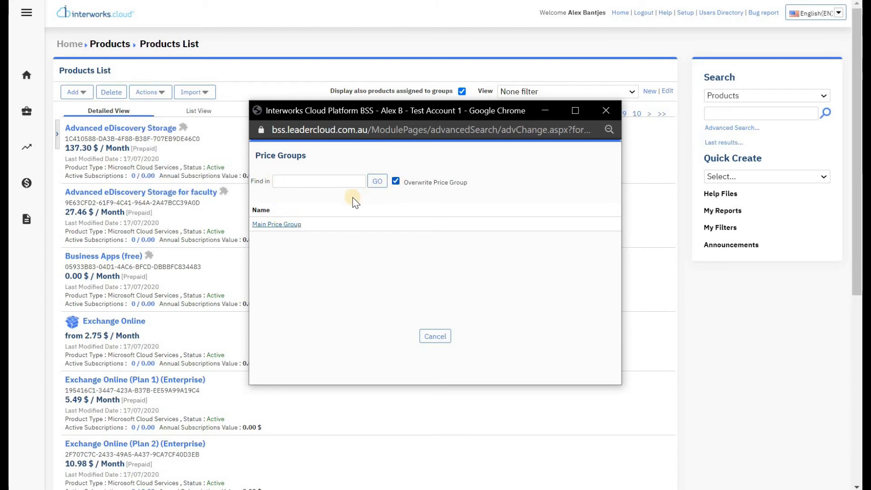
click(285, 227)
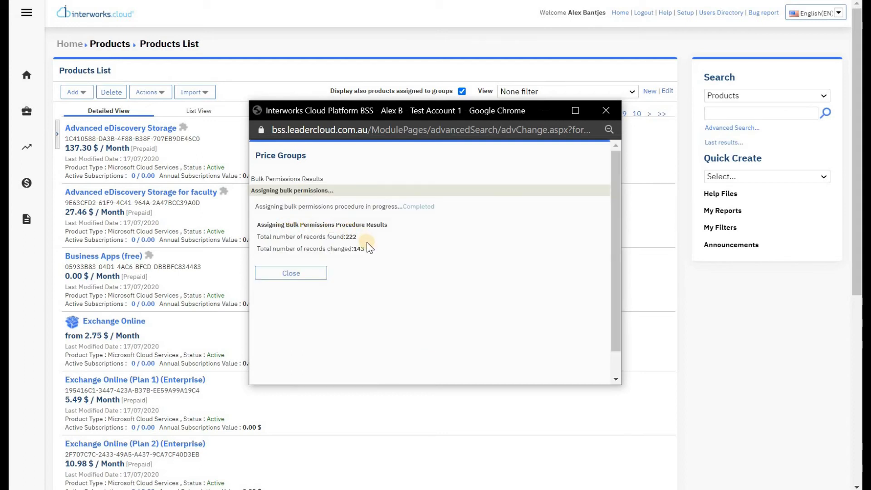
click(313, 272)
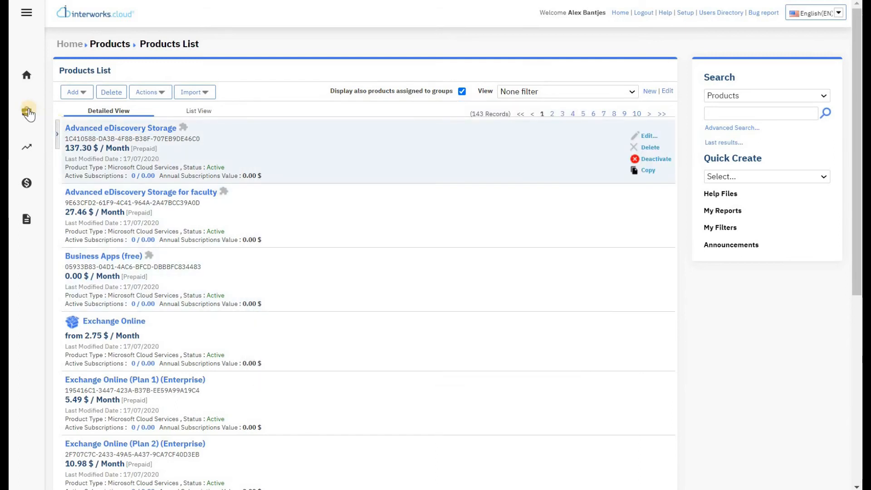
Step: Quick-add Main Price Group to the Main Price List's products with a single pricing rule
mouse_move(30, 180)
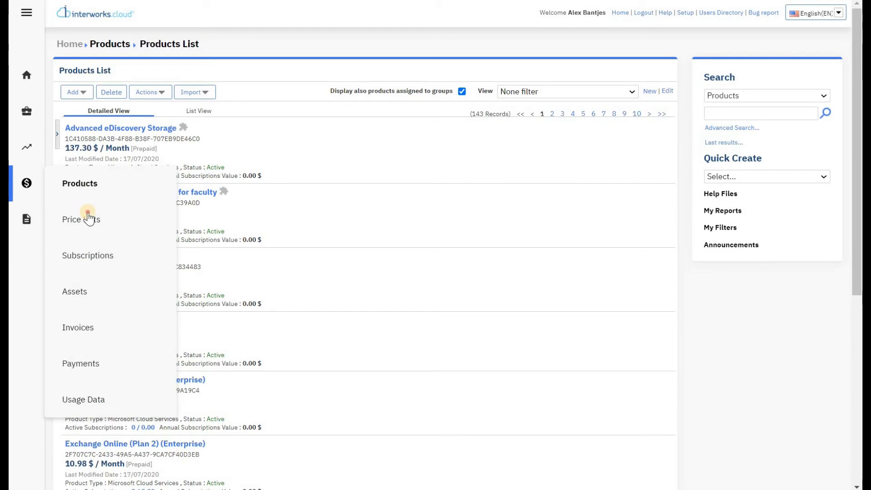
click(88, 217)
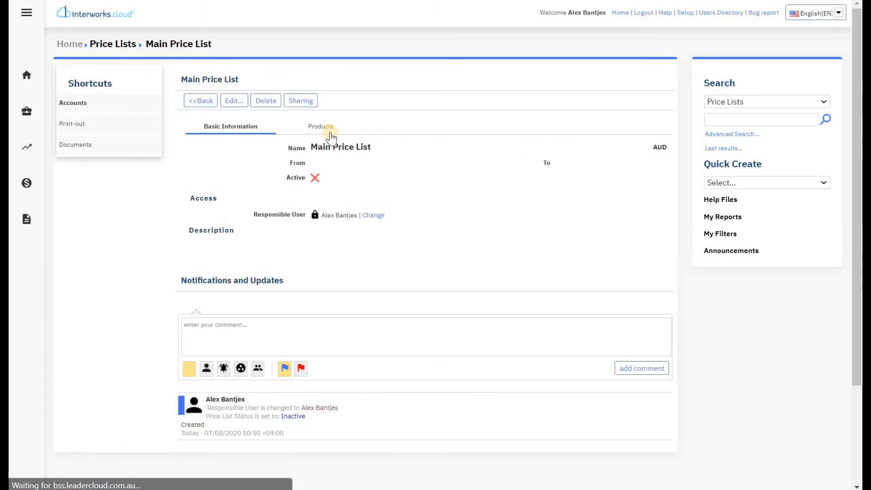
click(329, 133)
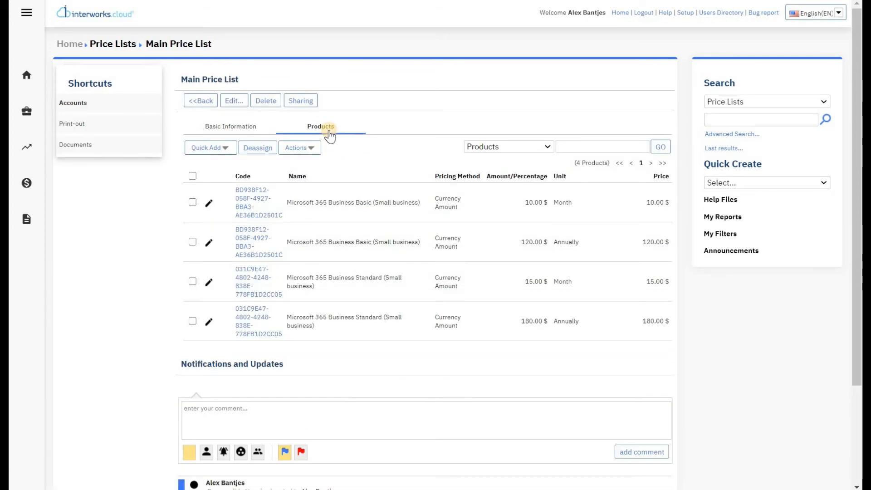
click(209, 148)
click(220, 179)
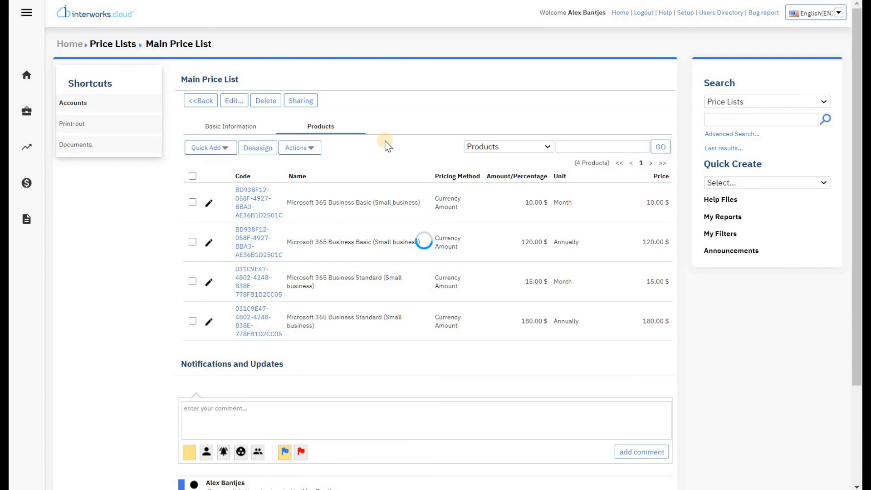
click(220, 162)
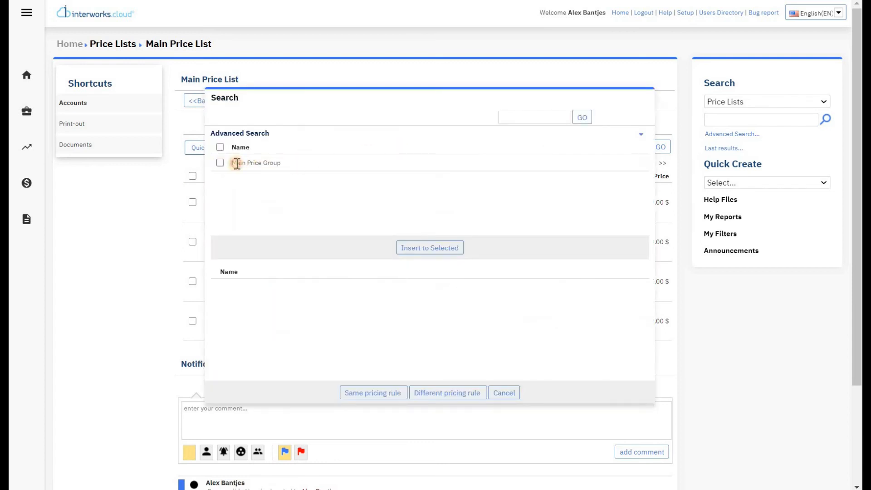
click(418, 235)
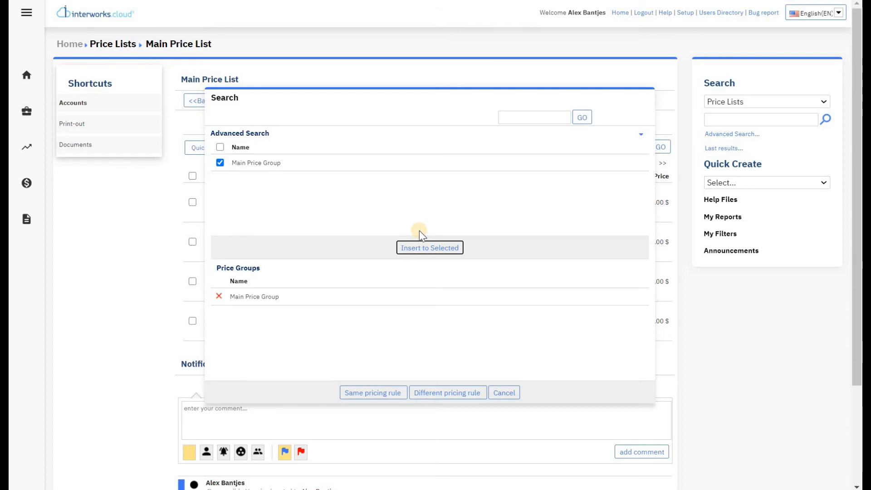
click(389, 399)
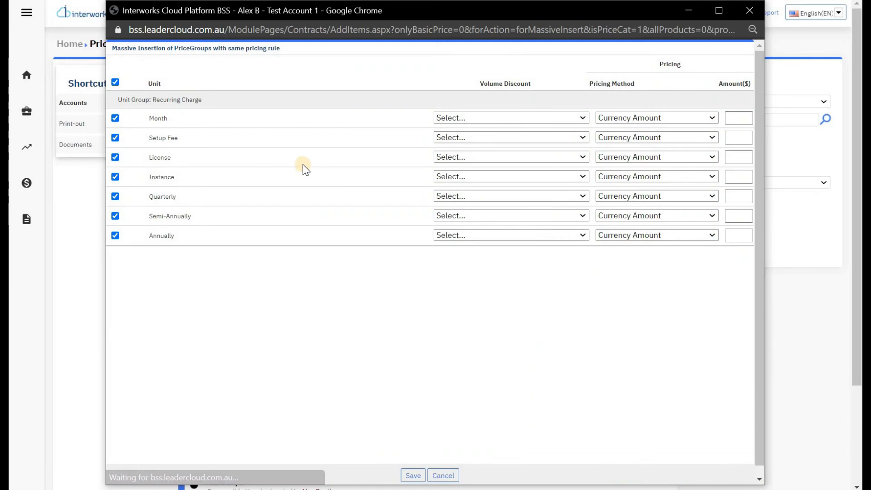
Step: Exclude the Setup Fee, License and Instance units, keeping Month and Annually
click(115, 118)
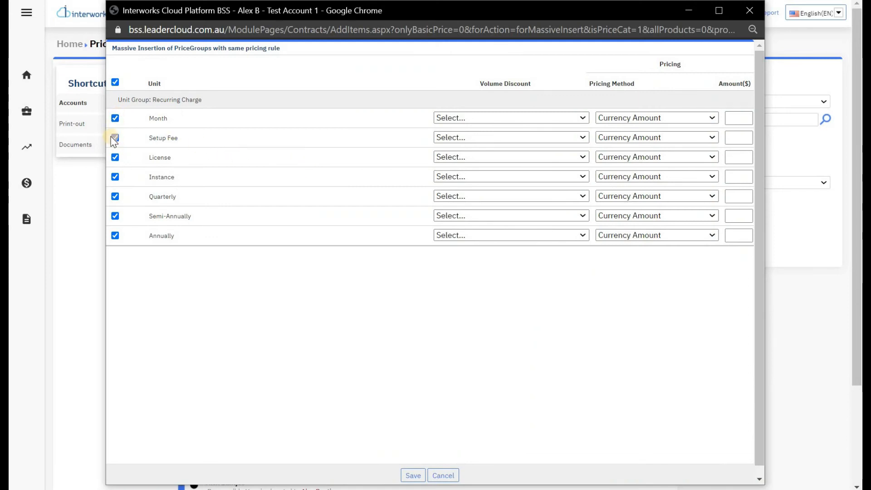
click(115, 157)
click(115, 176)
click(115, 216)
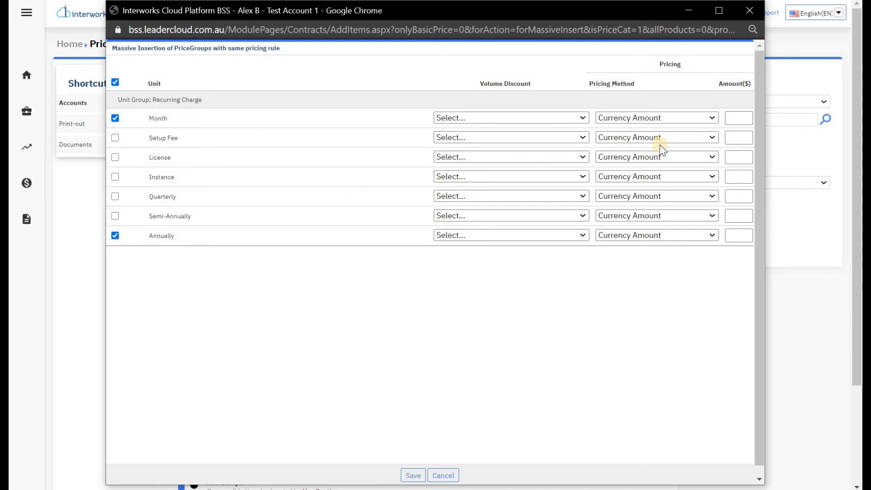
Step: Price Month and Annually at 0 Percent of Sell Price, save, and list the products again
click(708, 118)
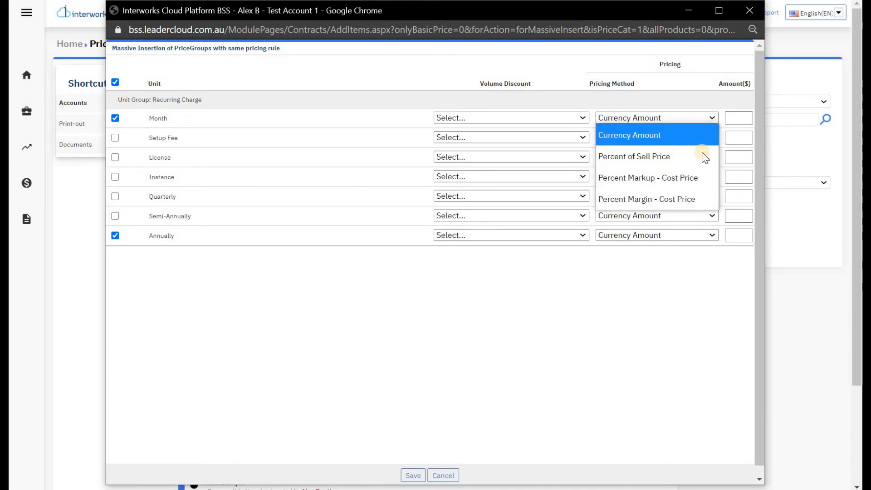
click(701, 155)
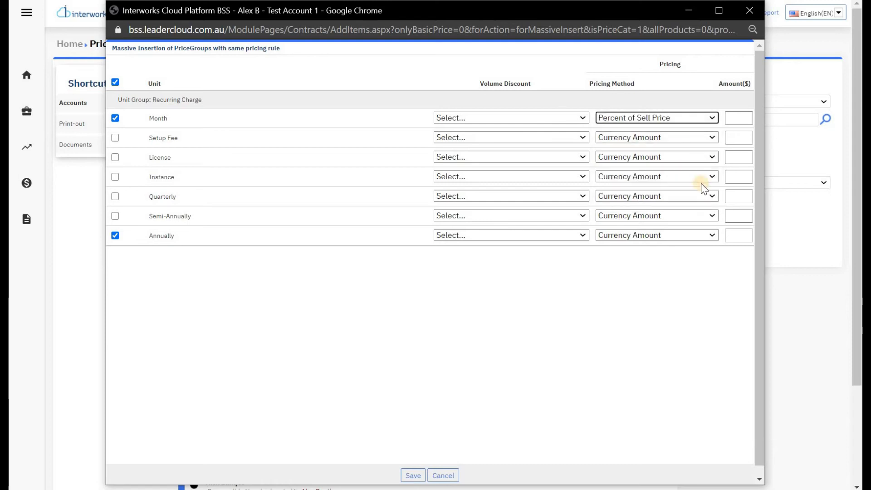
click(700, 239)
click(698, 271)
click(743, 119)
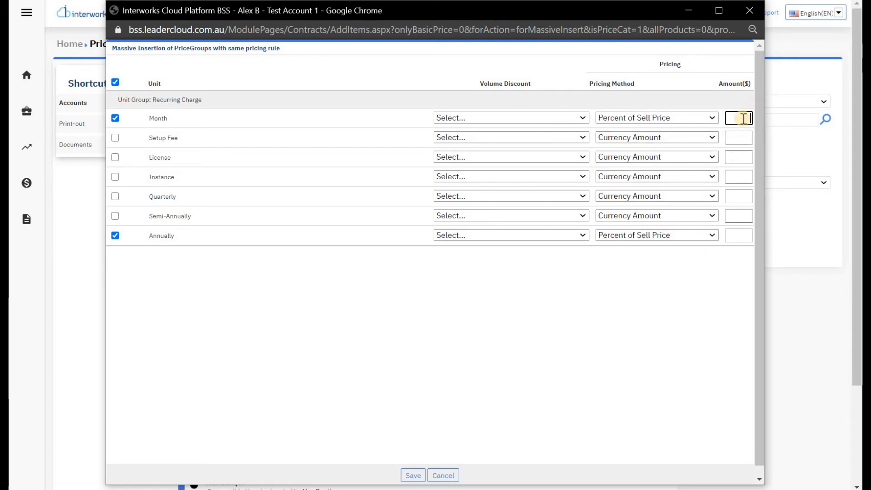
text(0)
click(746, 233)
text(0)
click(414, 475)
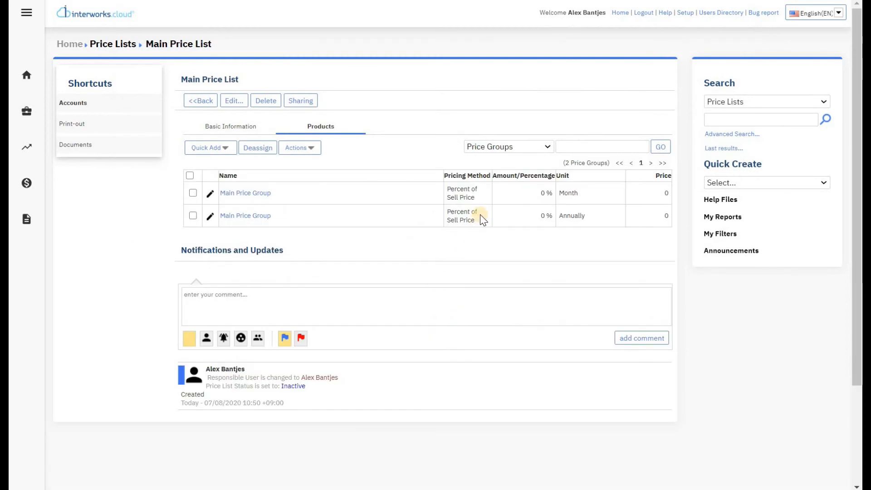
click(520, 148)
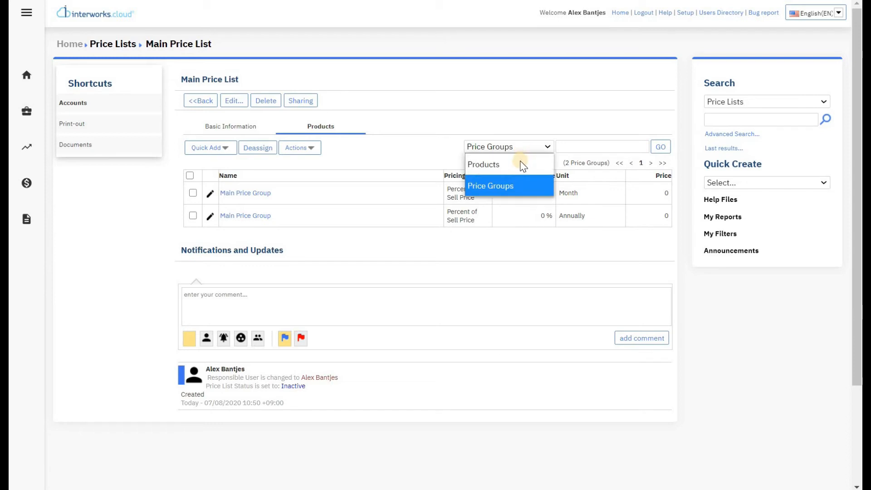
click(520, 165)
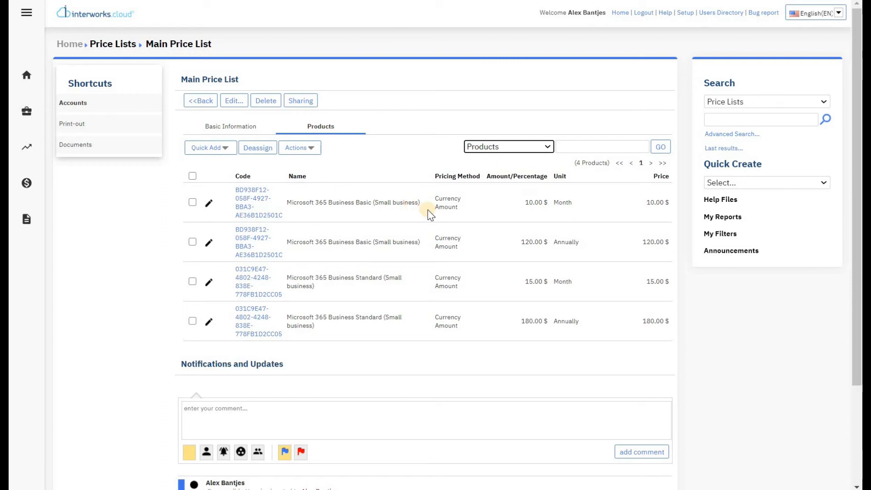
Step: Show the Accounts, Contacts and Documents shortcuts from the sidebar briefcase icon
click(26, 111)
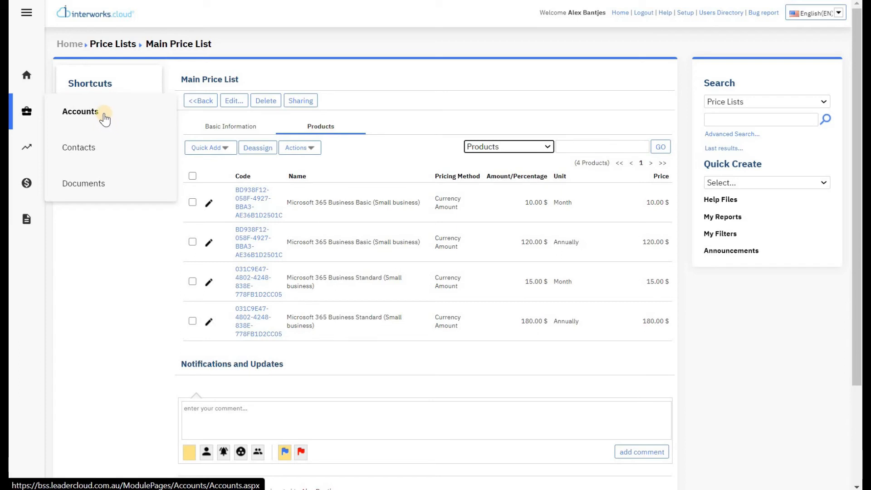
Step: Start a new account named Test End User Business and enter its accounting number
click(107, 116)
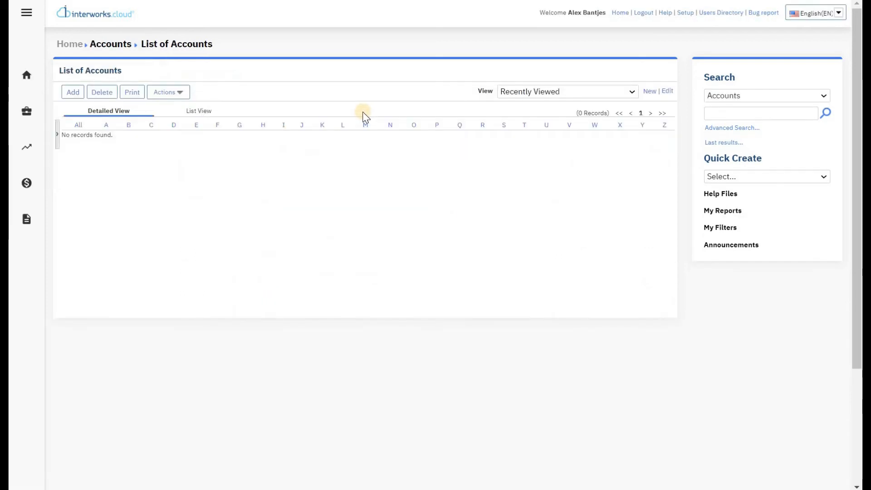
click(80, 95)
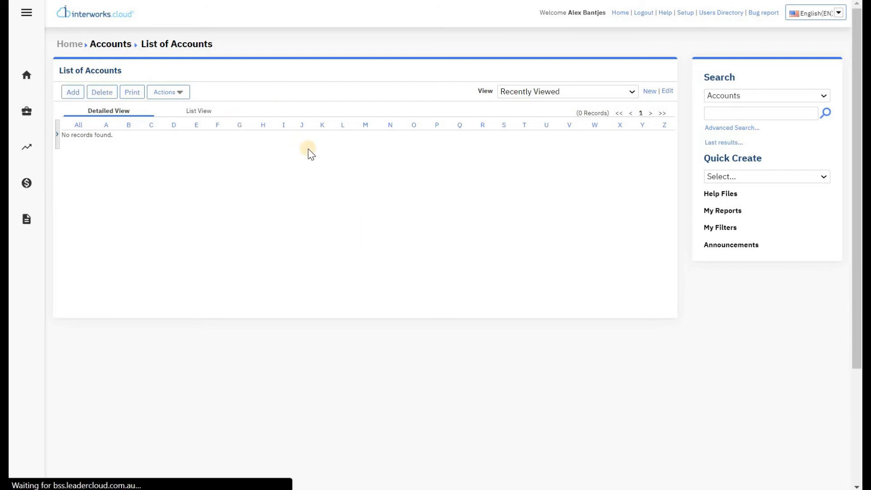
click(297, 110)
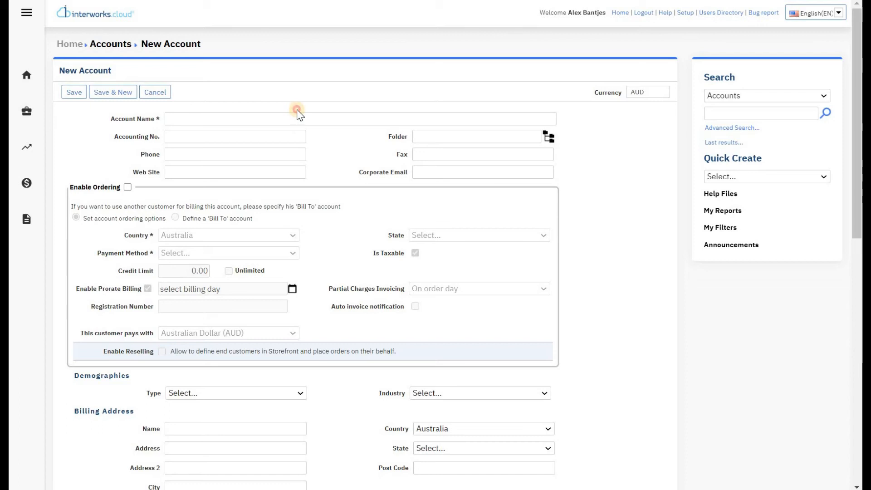
text(Test End User Business)
key(Tab)
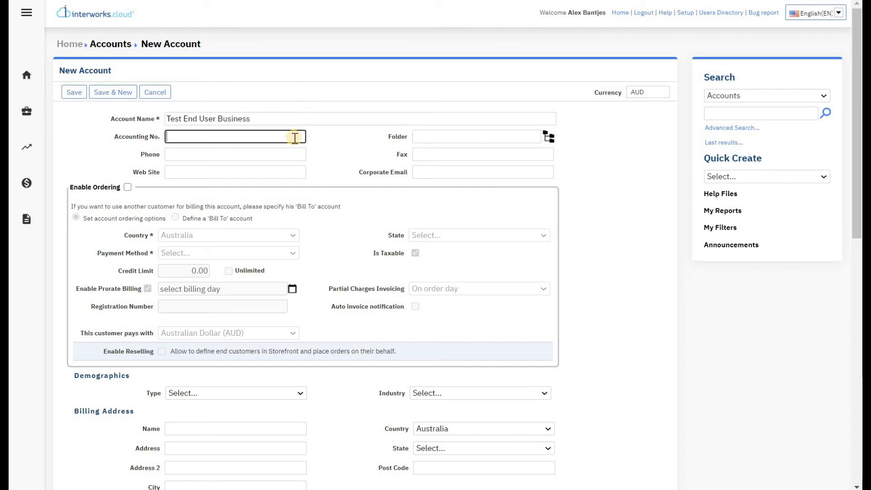
text(TEST01)
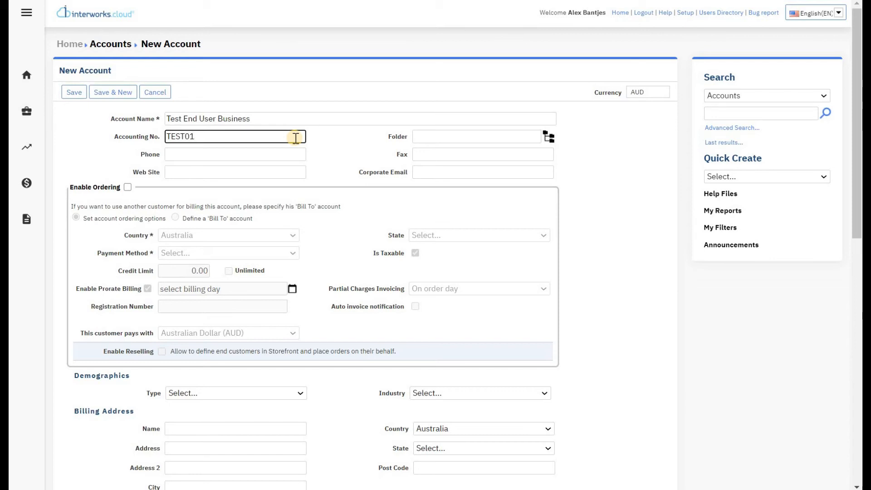
Step: Leave Folder blank and enter the account's corporate e-mail address
key(Tab)
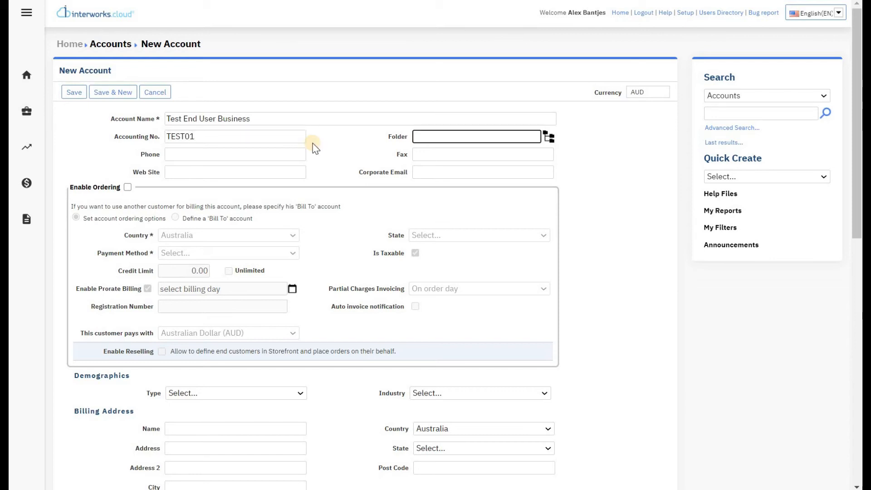
click(324, 144)
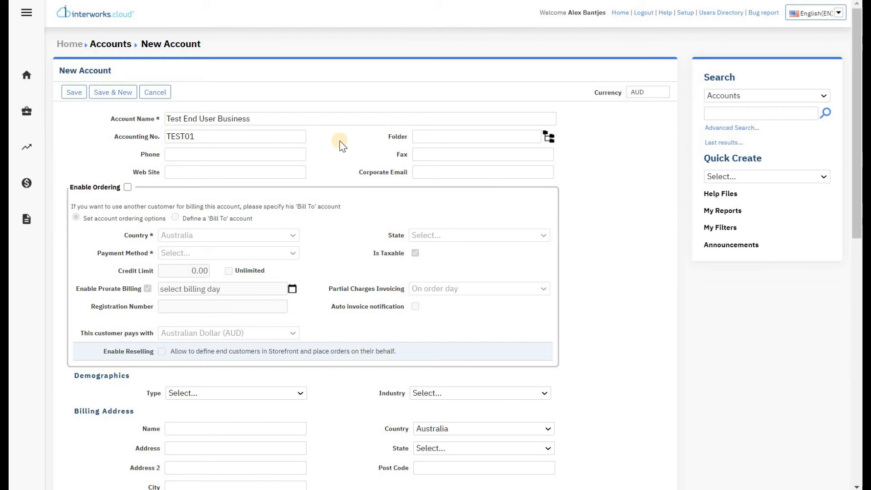
click(430, 172)
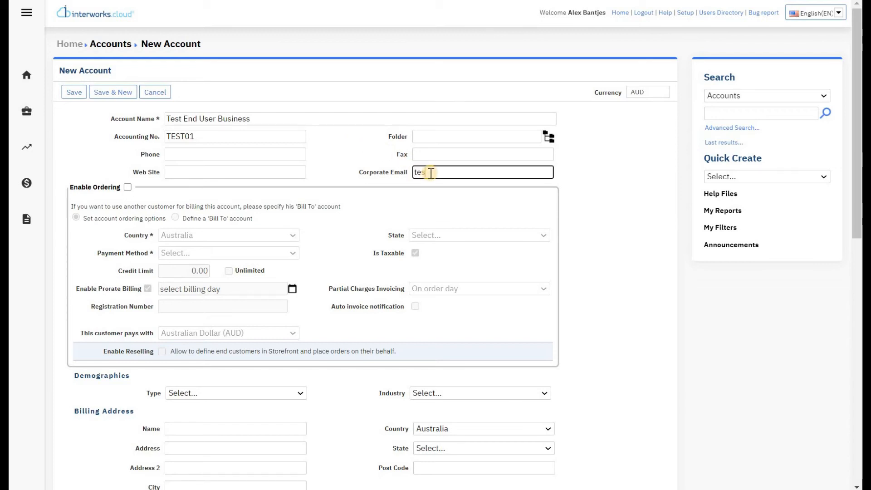
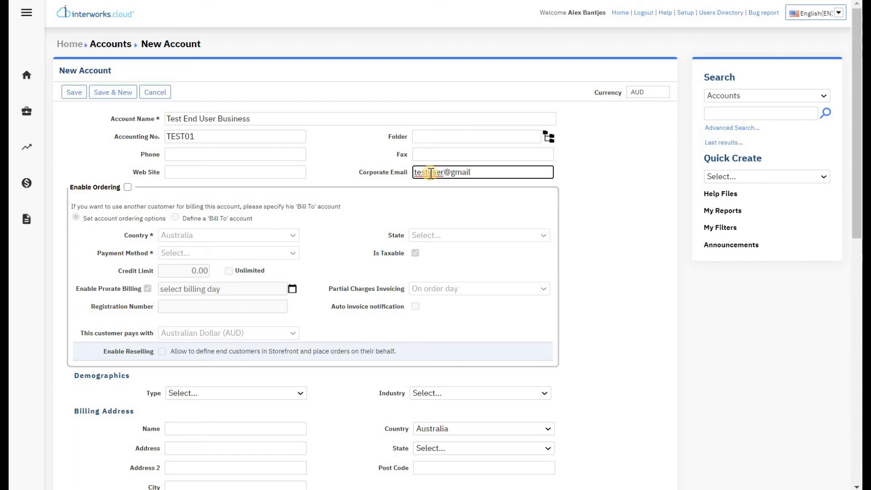
key(Tab)
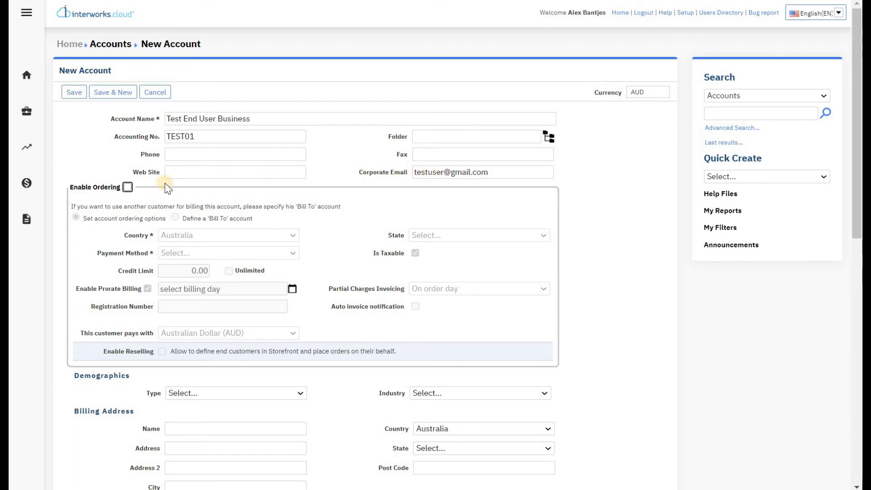
Step: Enable ordering for the account in Australia, state SA, paying by Credit Card
click(127, 187)
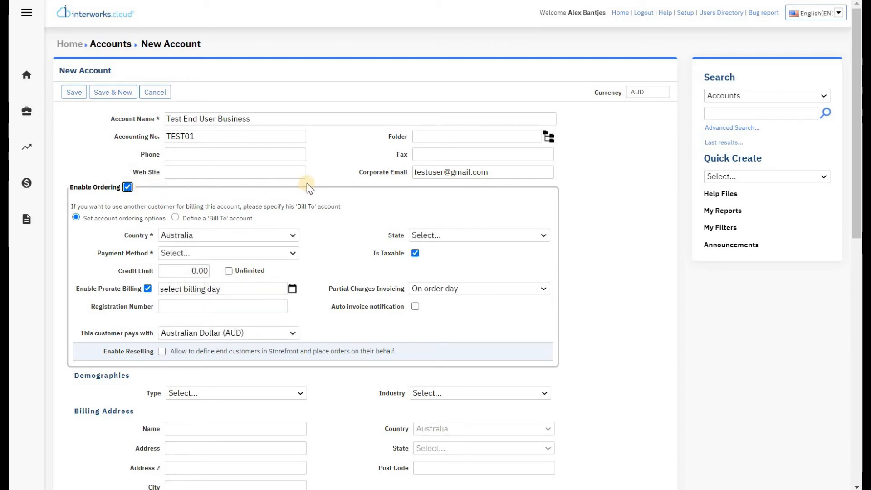
scroll(353, 178, down, 3)
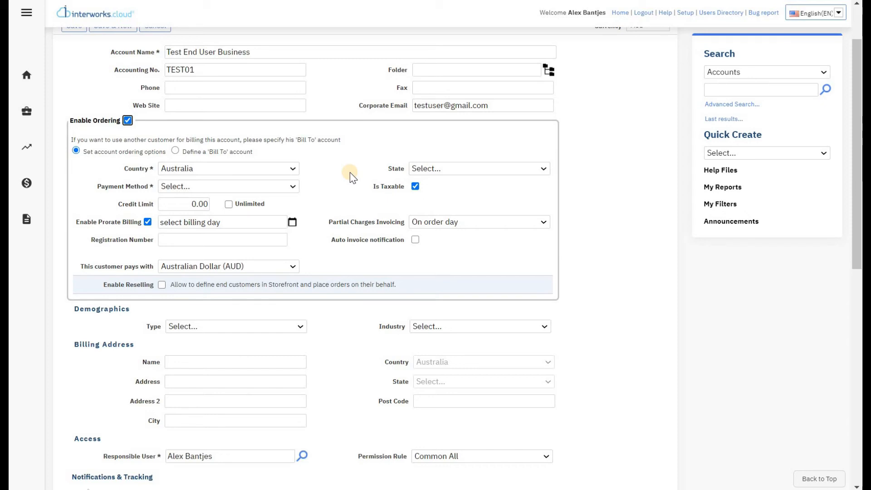
scroll(353, 177, up, 3)
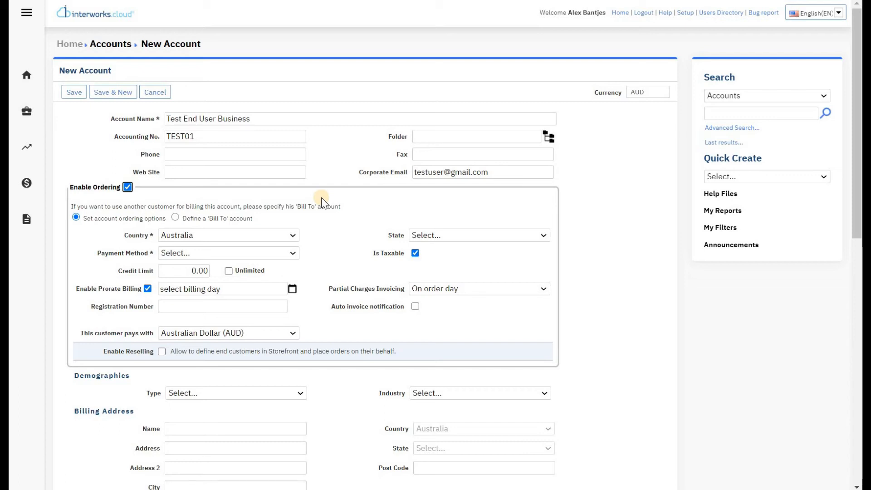
click(342, 243)
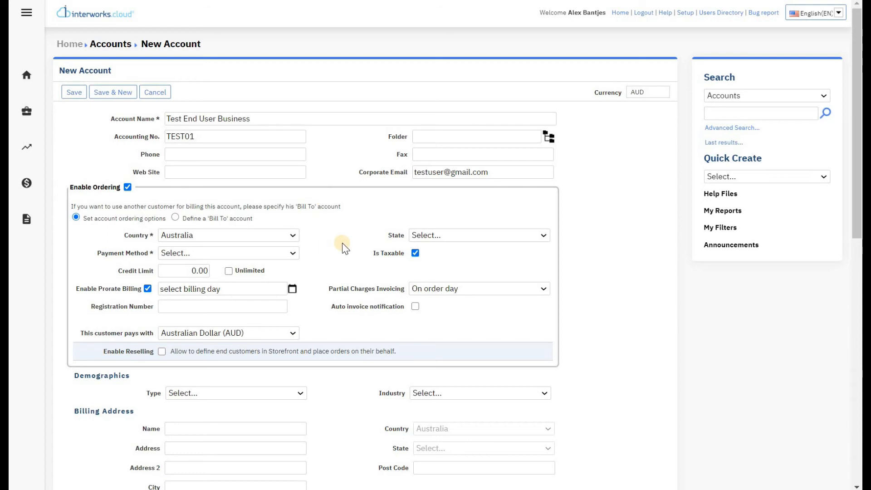
click(444, 238)
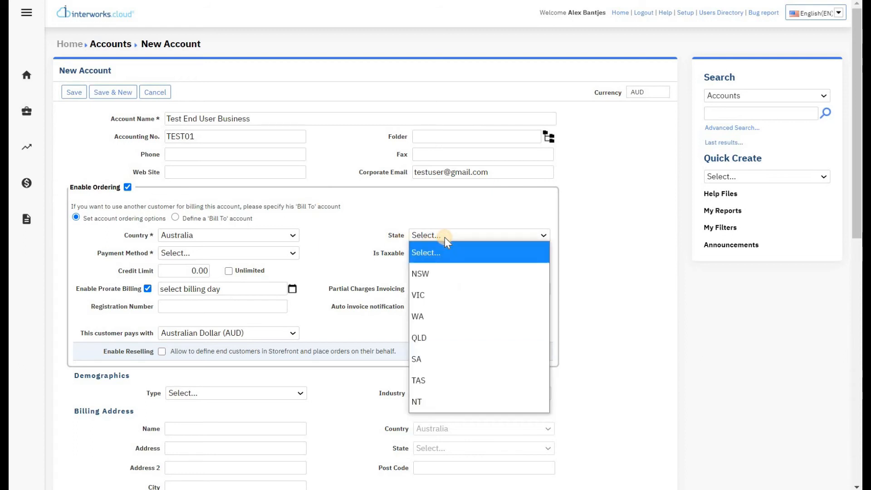
click(443, 357)
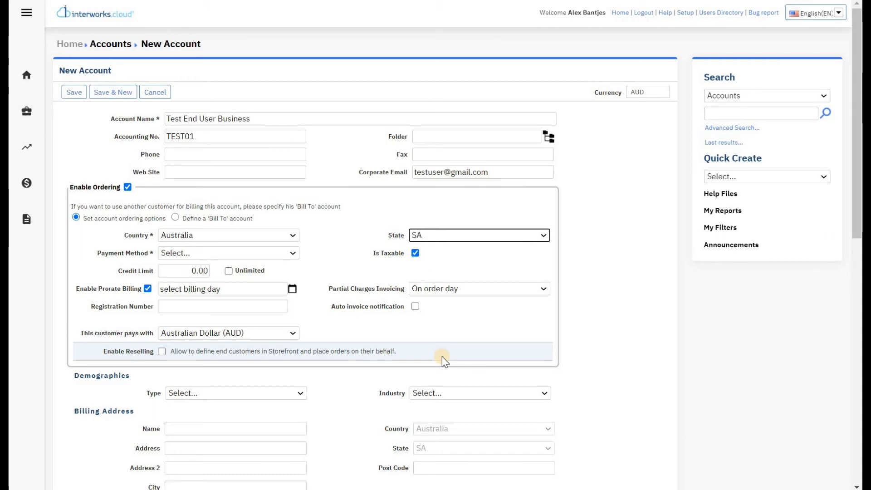
click(293, 253)
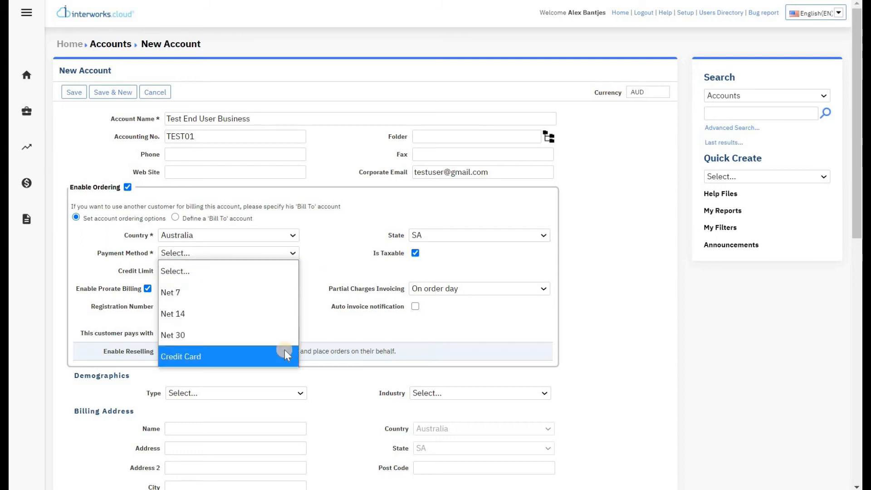
click(260, 356)
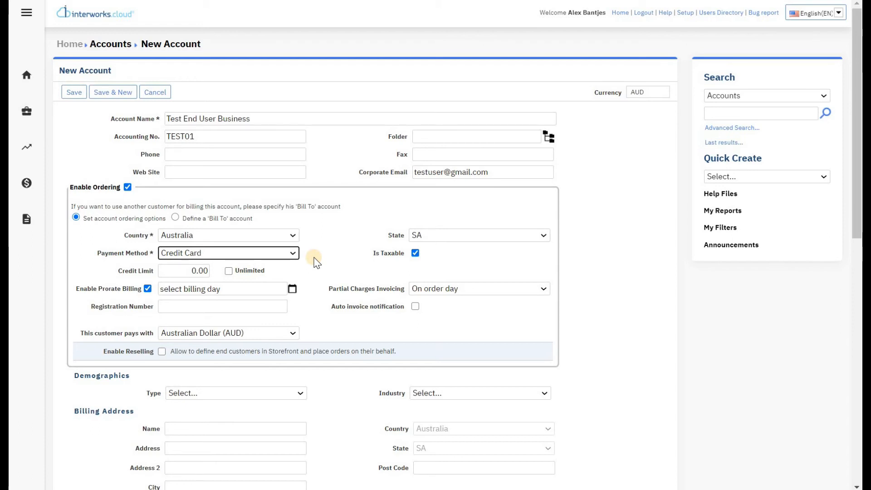
Step: Make the credit limit Unlimited and bill on the first day of the month
click(204, 271)
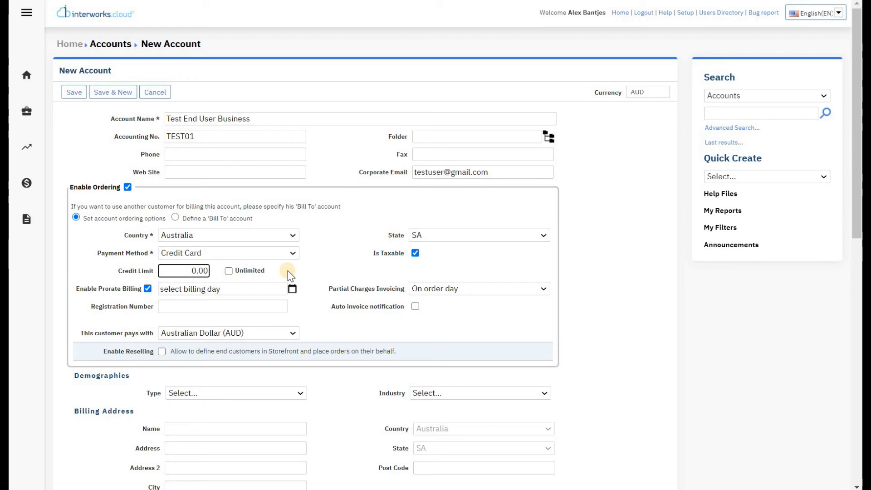
click(232, 270)
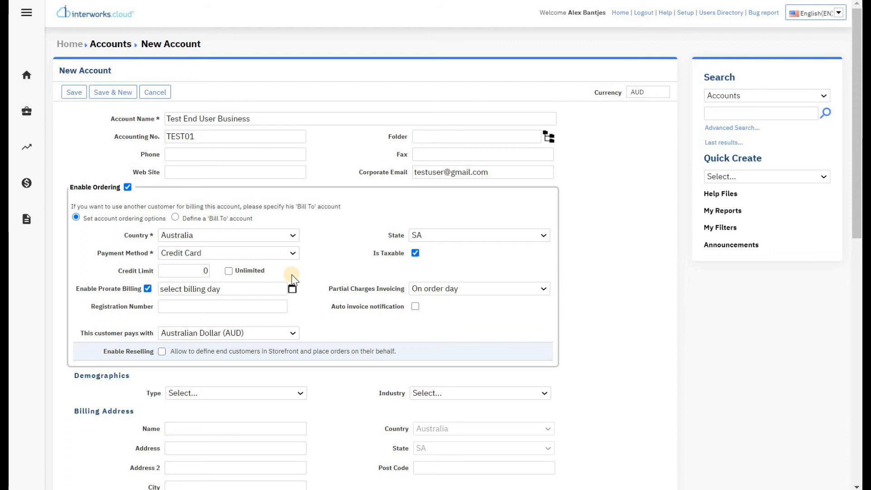
click(291, 292)
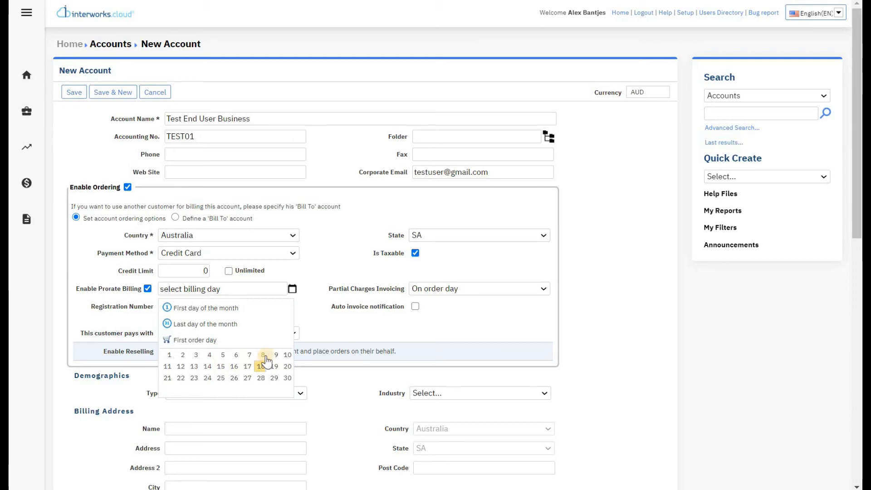
click(309, 292)
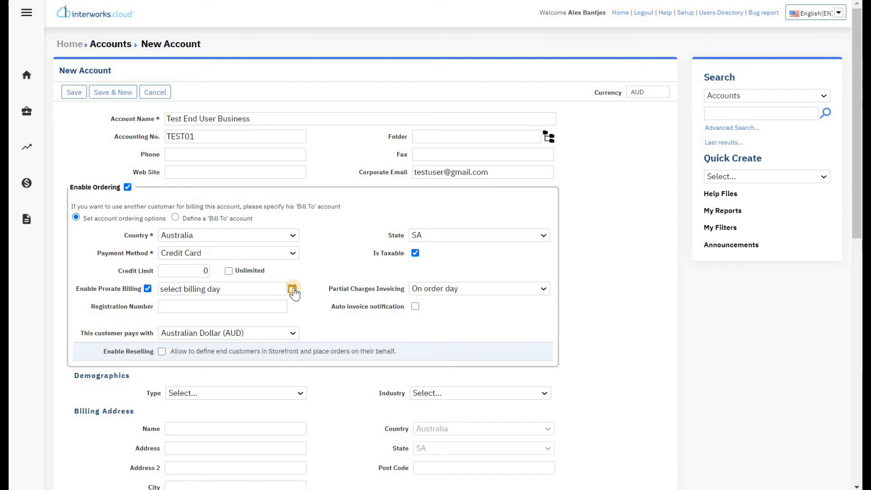
click(292, 289)
click(233, 308)
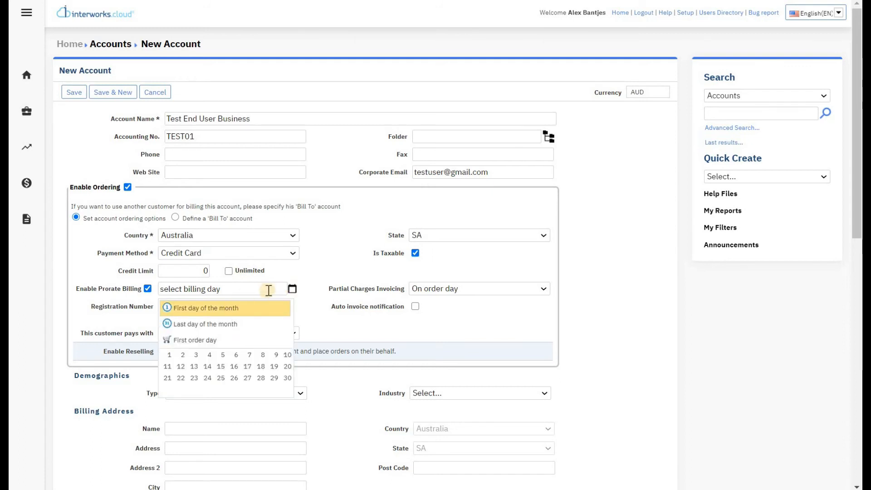
click(306, 291)
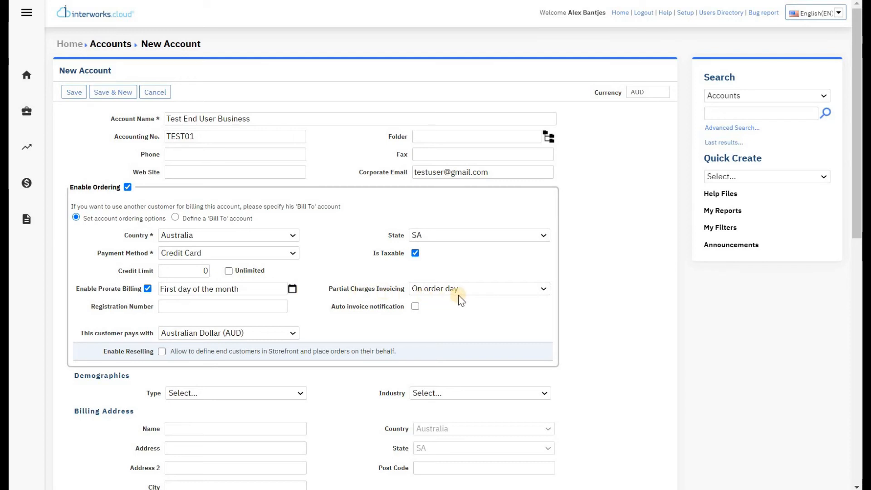
Step: Invoice partial charges on order day and turn on automatic invoice notifications
click(470, 292)
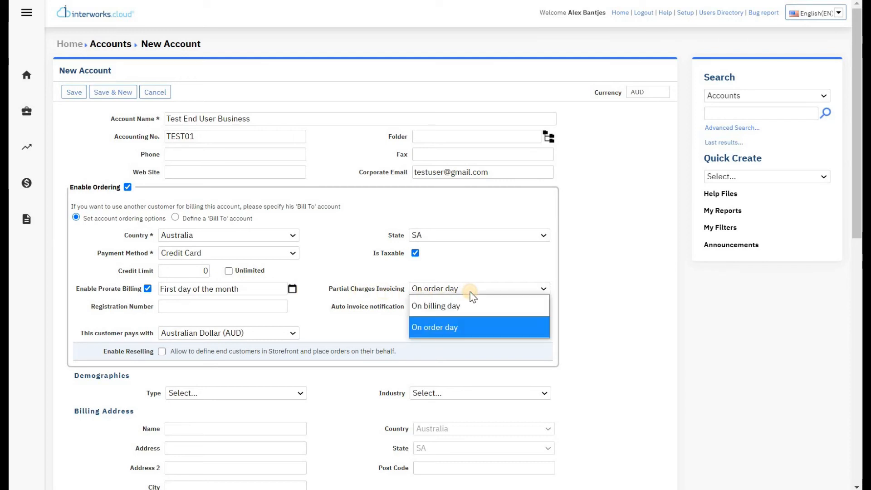
click(472, 327)
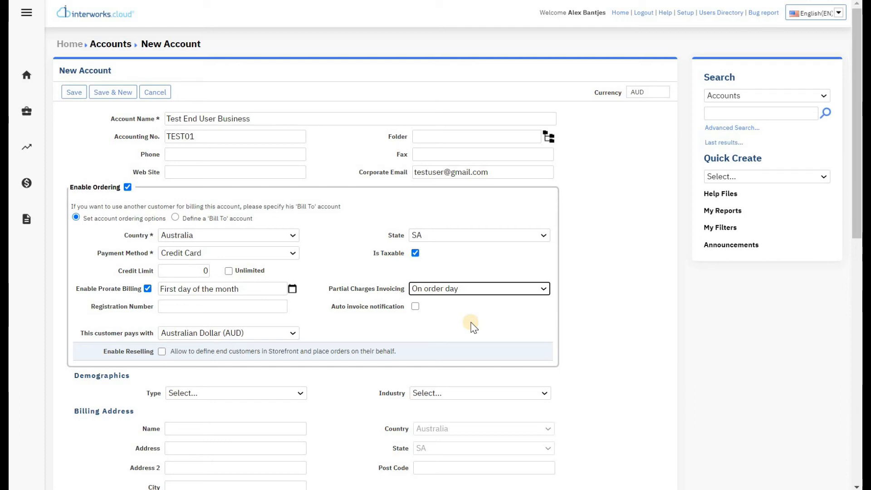
click(285, 307)
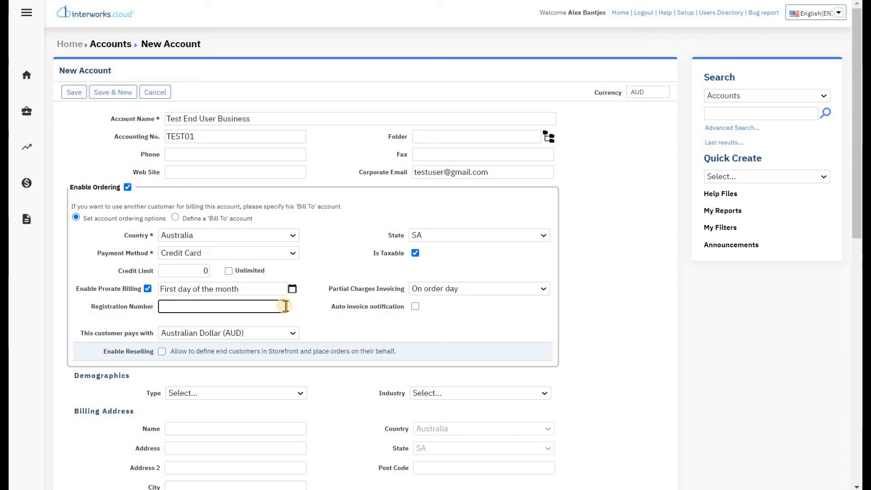
click(415, 308)
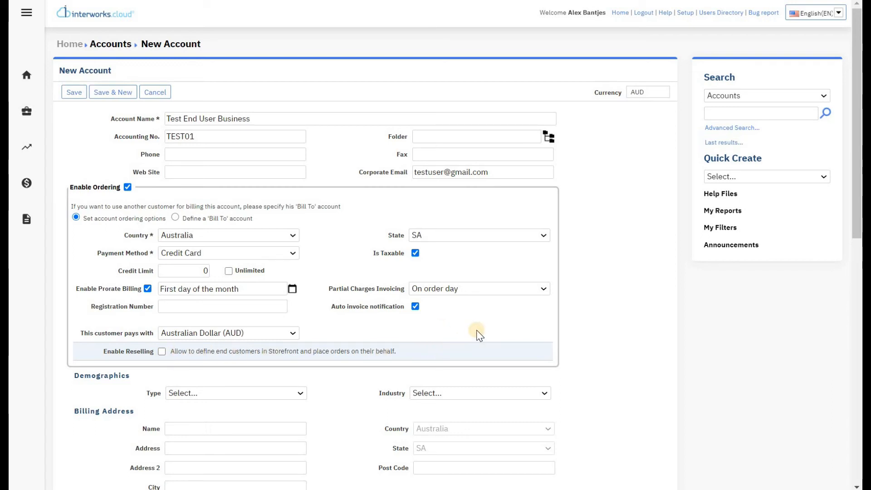
Step: Fill in the billing address named Main Address with street, post code and city Adelaide
scroll(474, 333, down, 5)
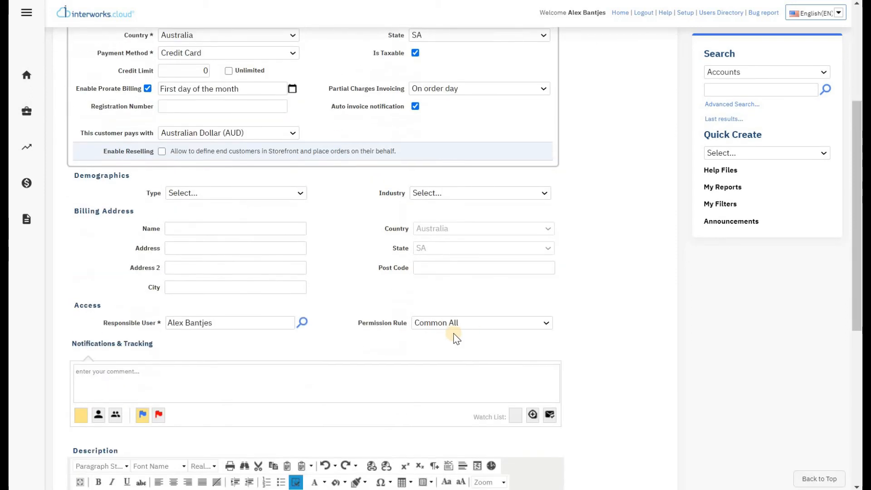
click(287, 231)
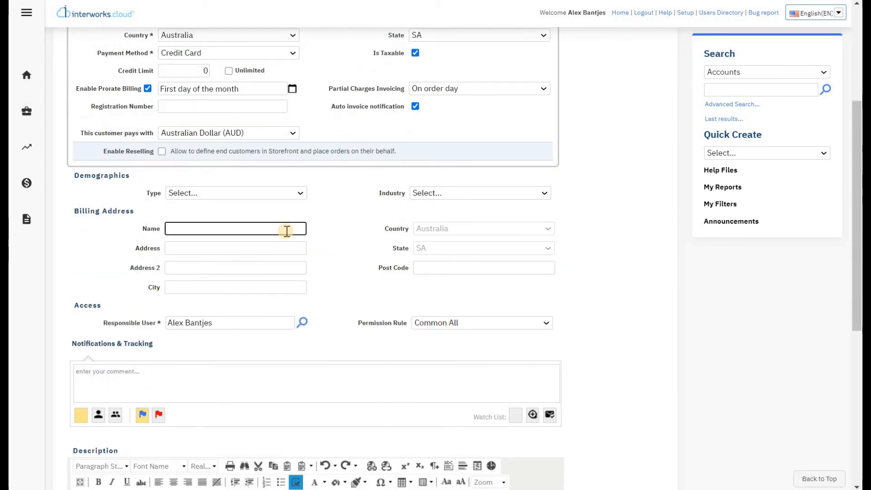
text(Main Address)
key(Tab)
text(1 Test Street)
key(Tab)
key(Tab)
text(00512)
key(Tab)
text(Adelaide)
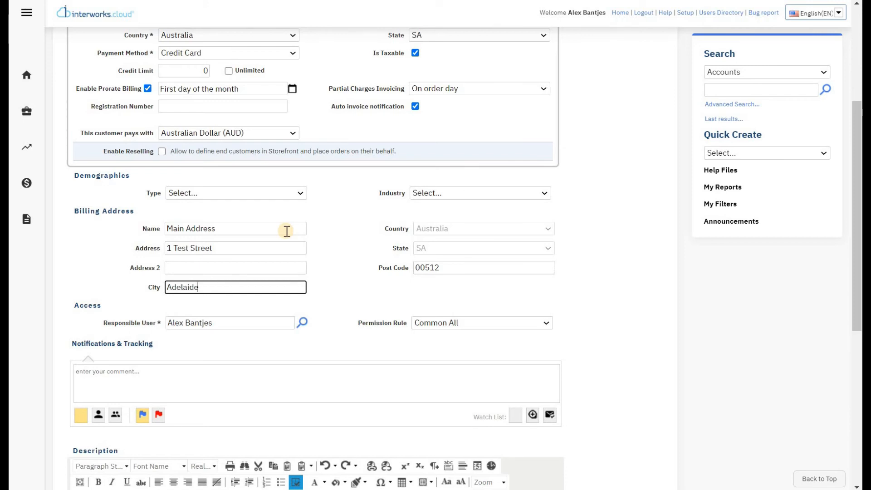
scroll(346, 247, down, 6)
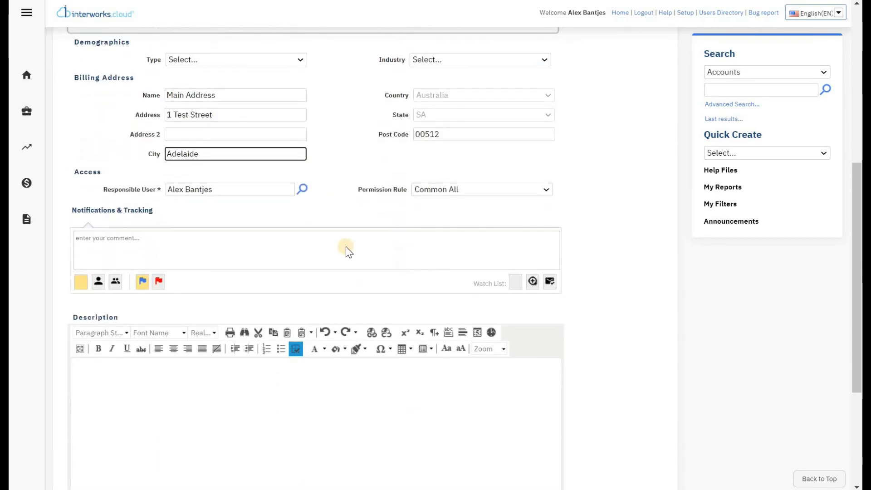
scroll(360, 272, up, 10)
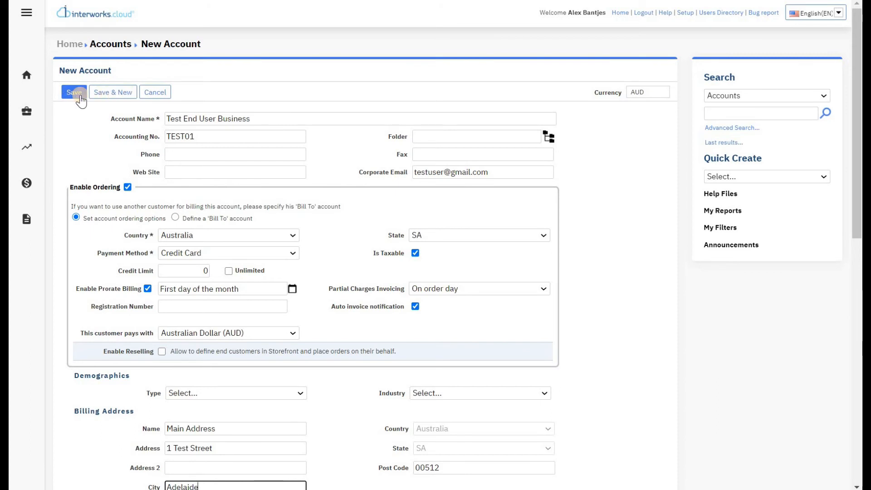
Step: Save the new account, review its details page, and expand the Invoices section
click(81, 97)
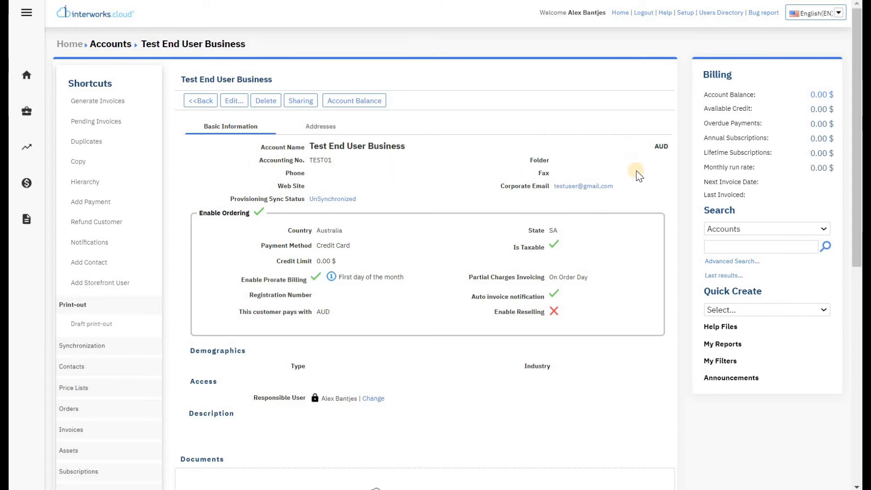
scroll(633, 182, down, 7)
scroll(607, 272, down, 2)
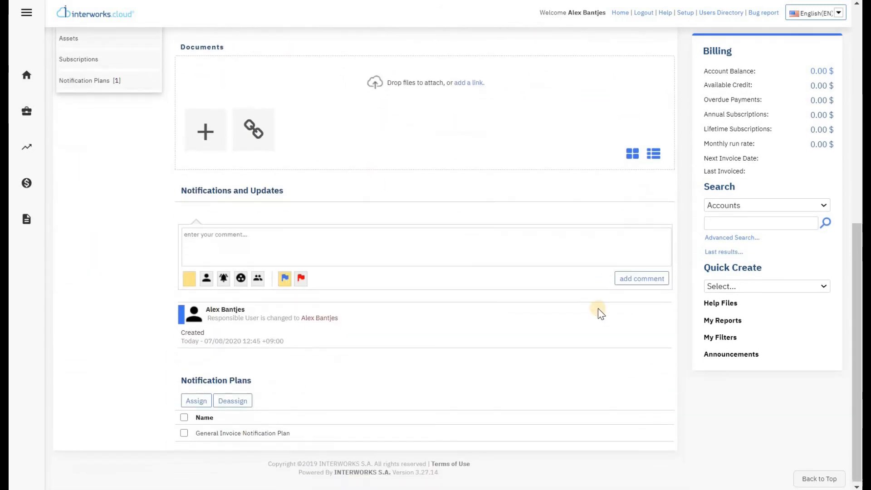
scroll(591, 376, up, 5)
scroll(590, 376, up, 3)
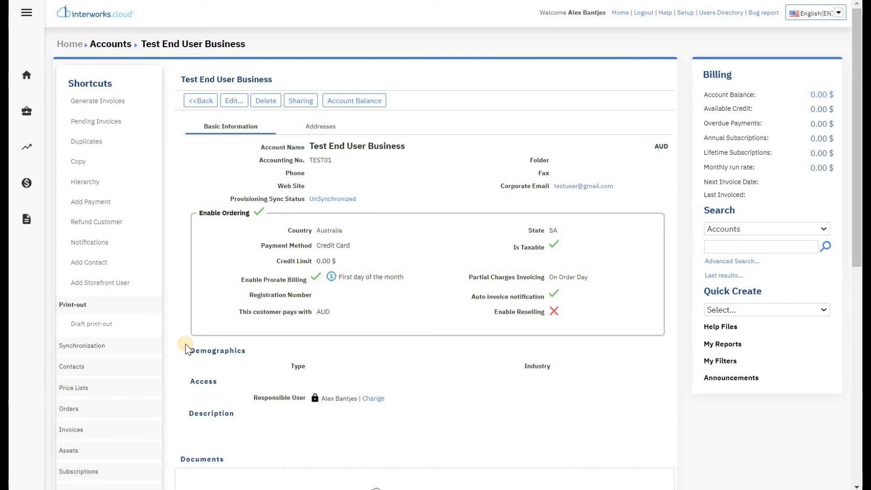
click(127, 424)
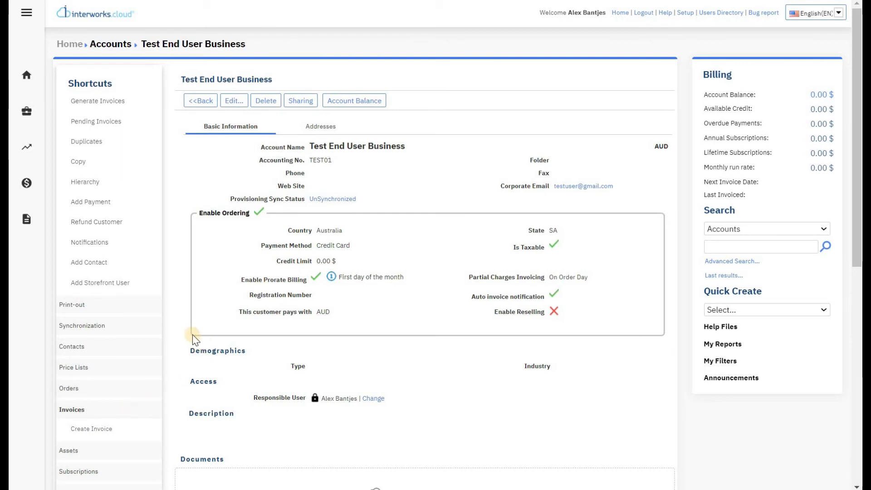
Step: Add a contact to the account with its first name, last name and e-mail address
click(109, 264)
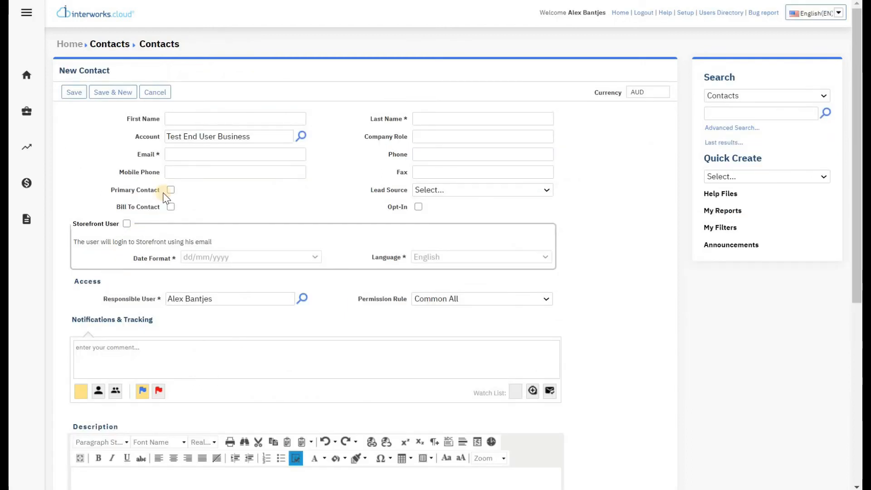
click(208, 114)
key(Tab)
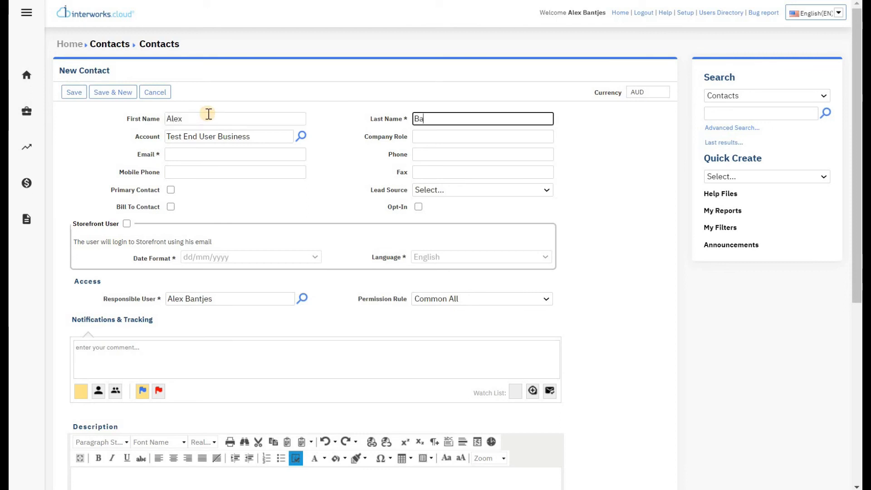
key(Tab)
key(Tab)
key(Tab)
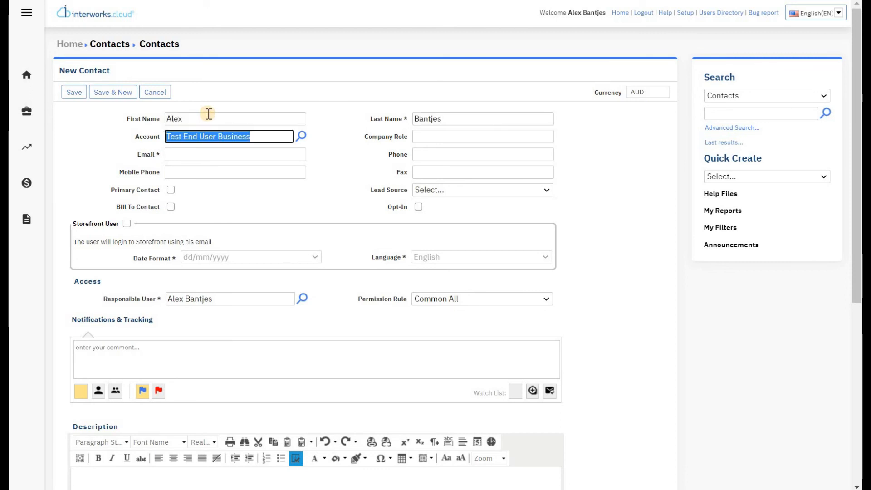
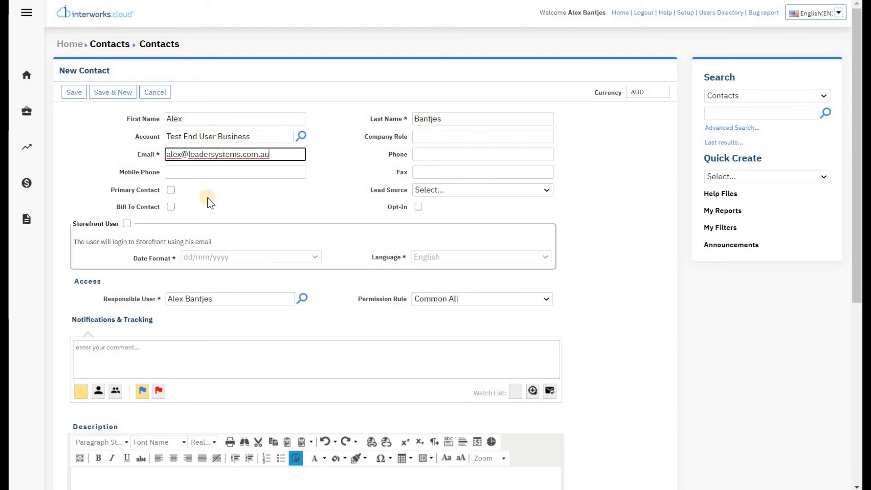
Step: Mark the contact as Primary Contact and Storefront User, then save it
click(188, 193)
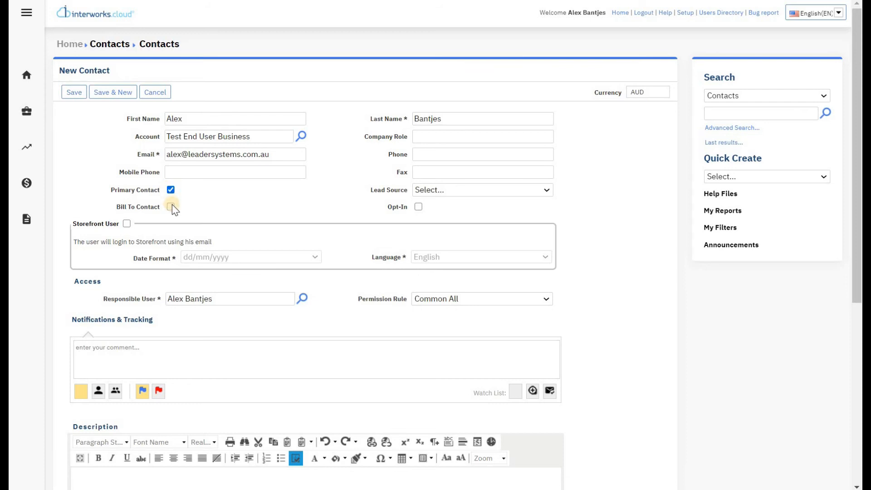
click(126, 225)
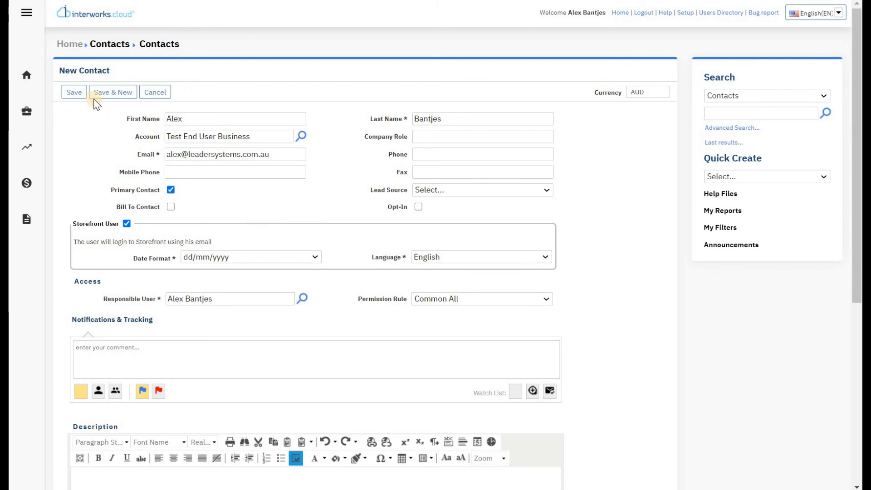
click(78, 92)
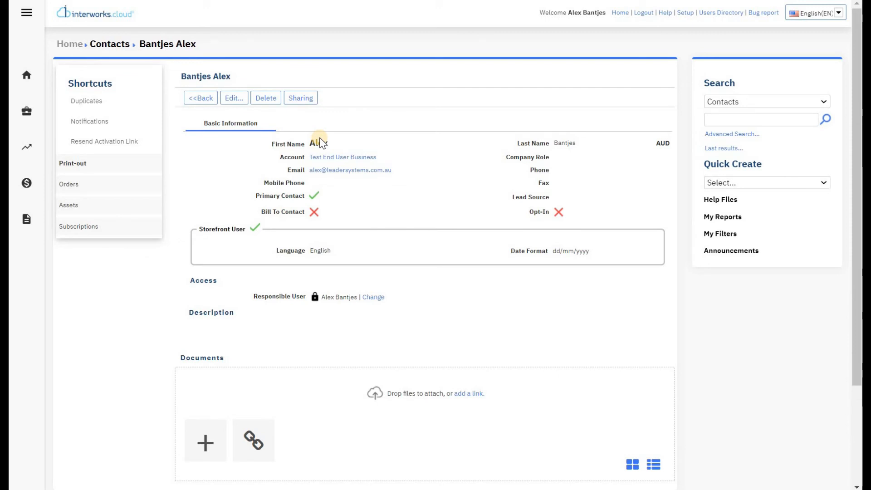
Step: Go back to the Test End User Business account page and check its one contact
click(197, 103)
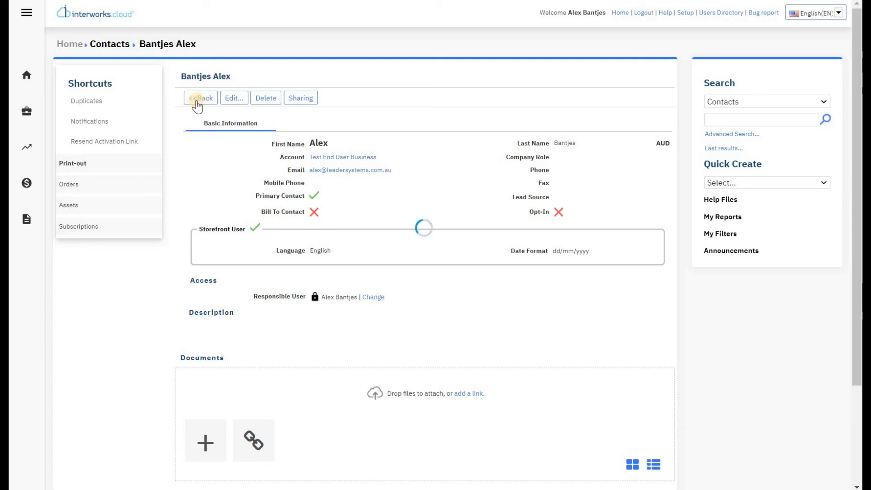
click(197, 103)
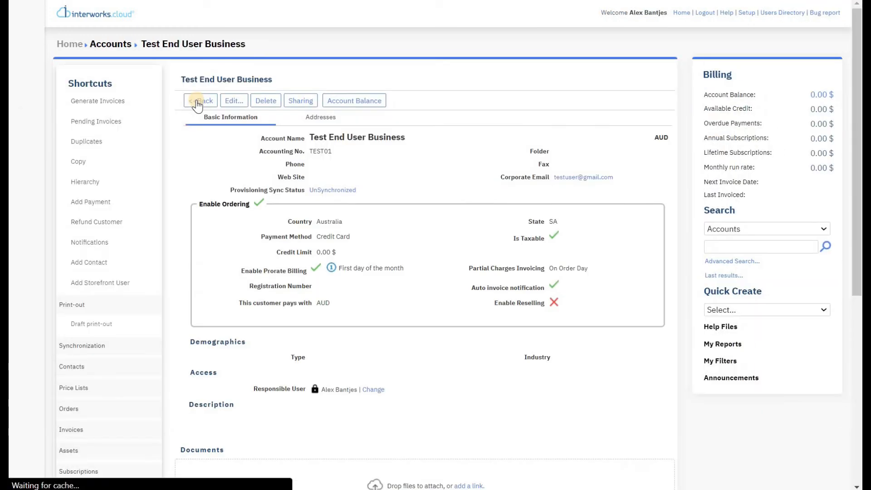
scroll(154, 249, down, 2)
scroll(154, 248, down, 2)
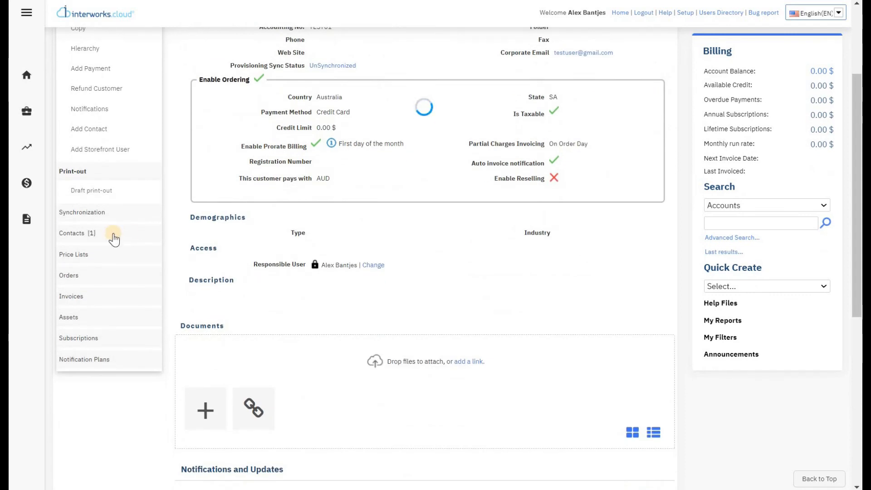
click(115, 239)
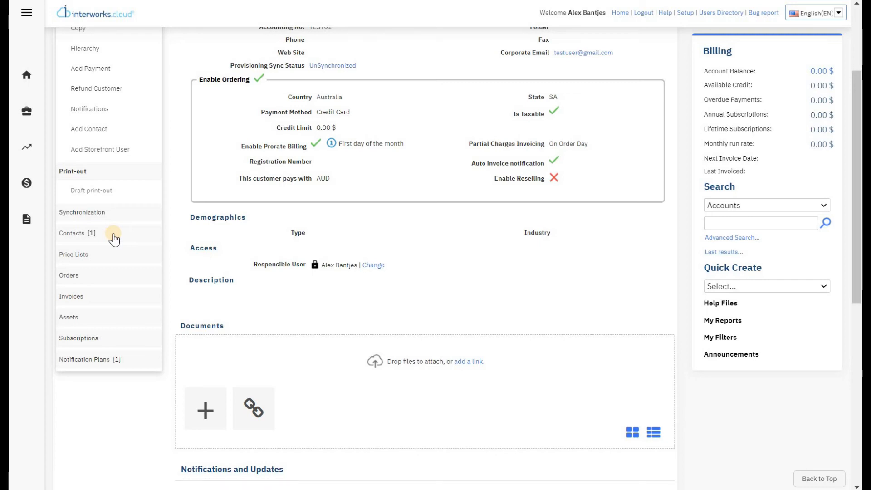
click(108, 256)
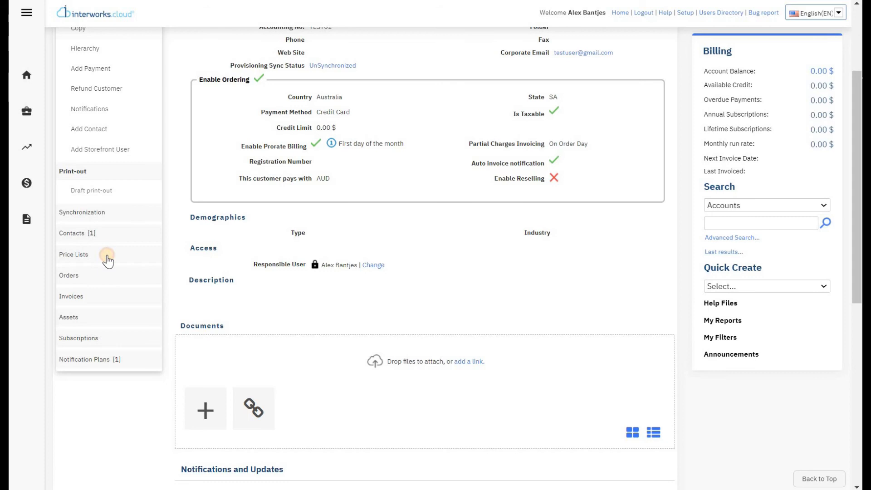
Step: Select Main Price List in the Assign dialog and add it to the account
click(107, 274)
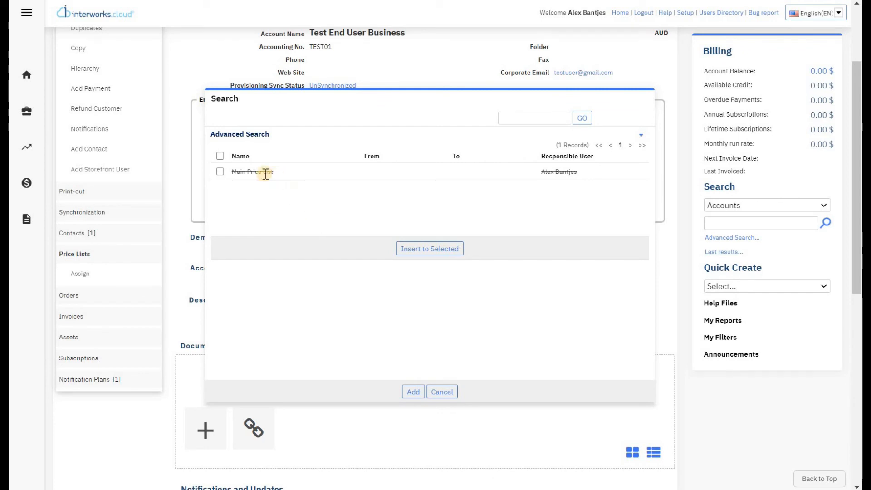
click(220, 172)
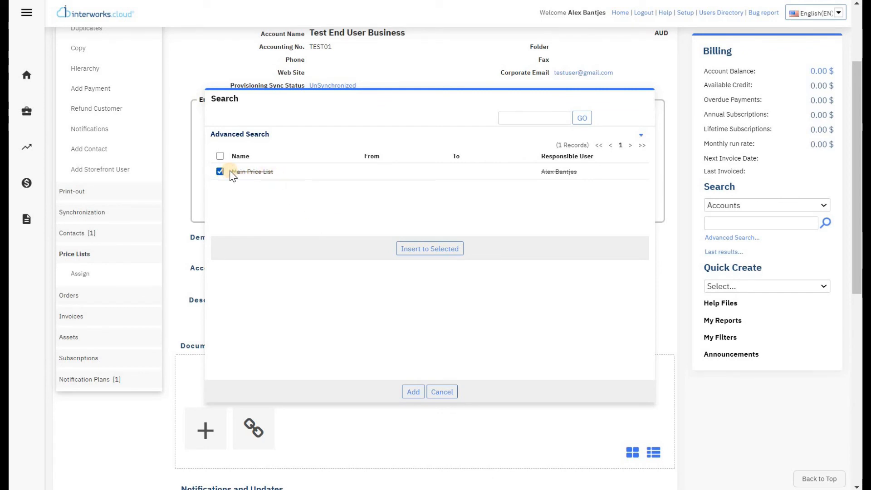
click(441, 249)
click(410, 391)
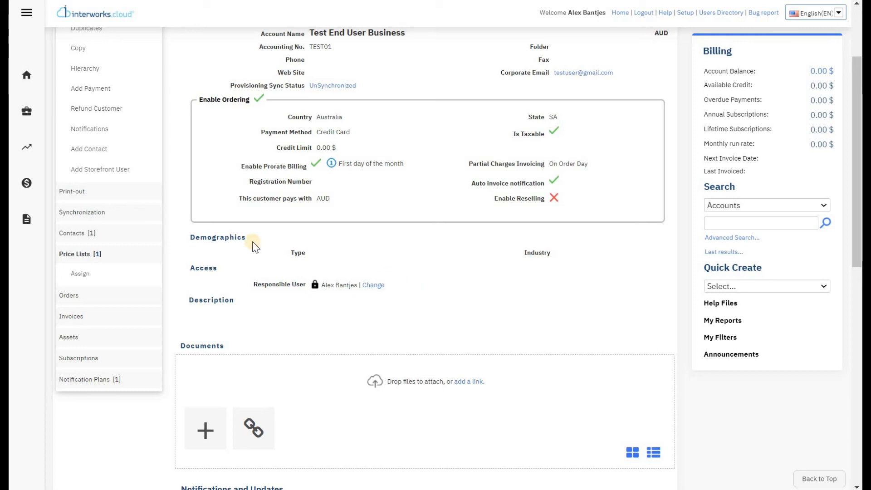
mouse_move(98, 258)
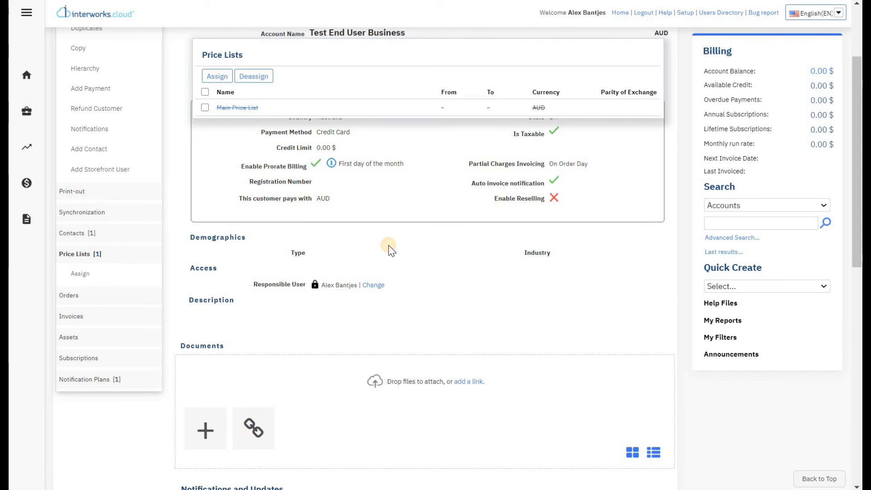
scroll(427, 299, up, 3)
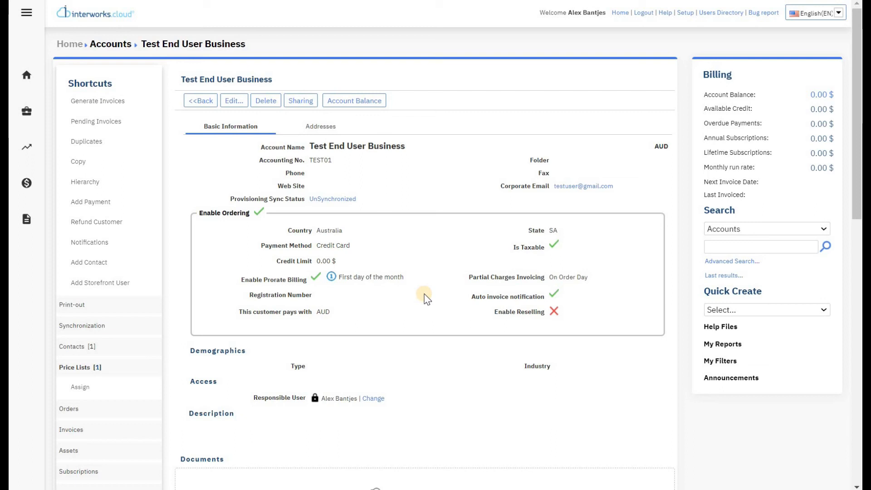
Step: Load the UserRequests.aspx page by pasting its address into the browser
click(683, 15)
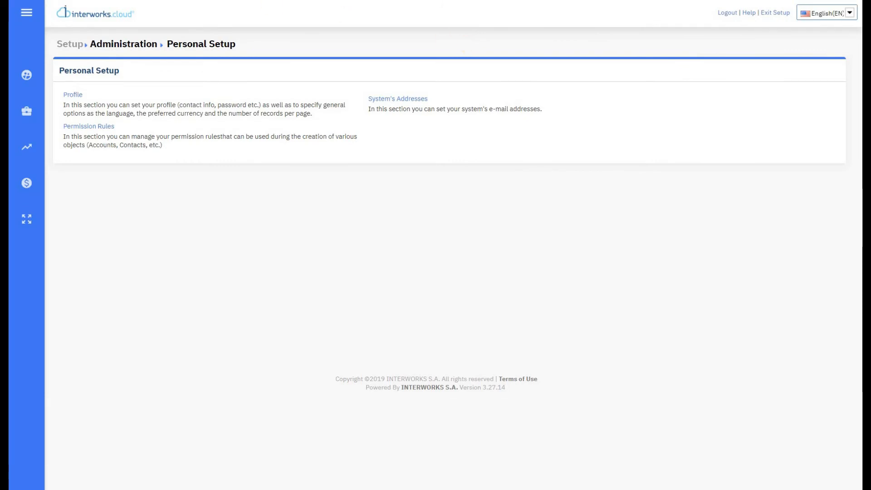
click(392, 7)
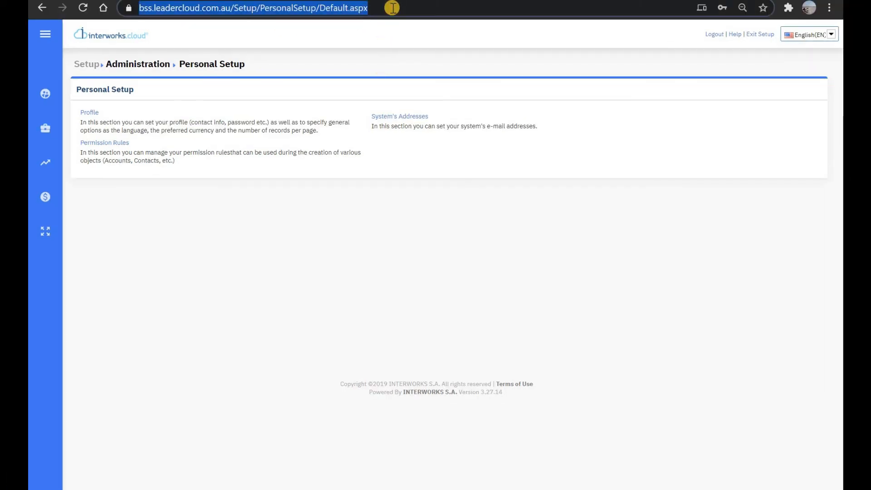
text(https://bss.leadercloud.com.au/Setup/Tools/UserRequests/UserRequests.aspx)
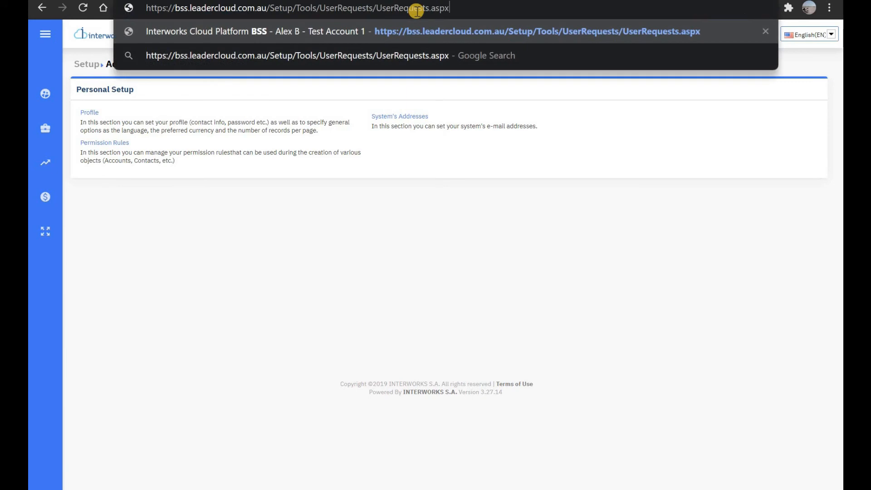
drag(449, 8, 131, 6)
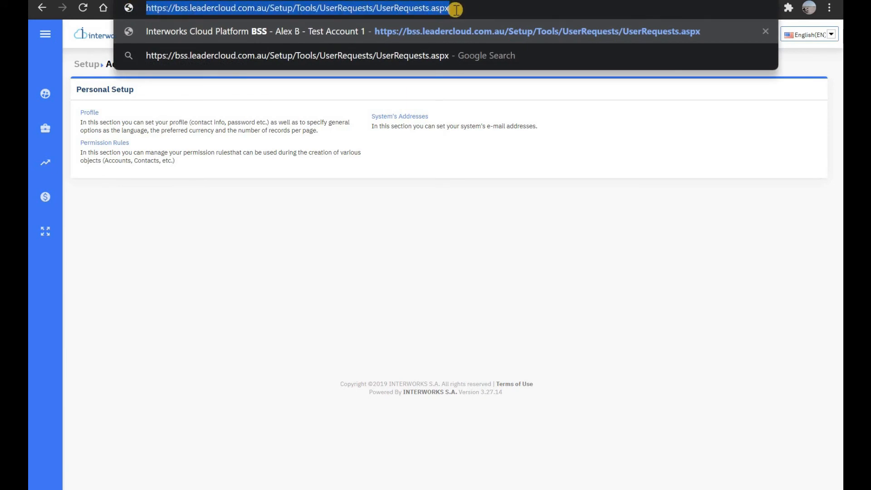
key(Return)
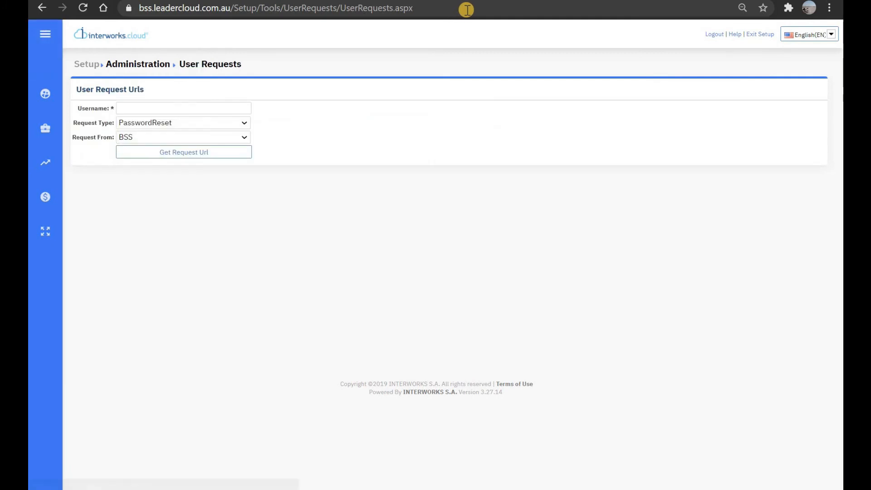
Step: Generate a ContactActivation request URL from Storefront for the contact's username and select it
click(218, 108)
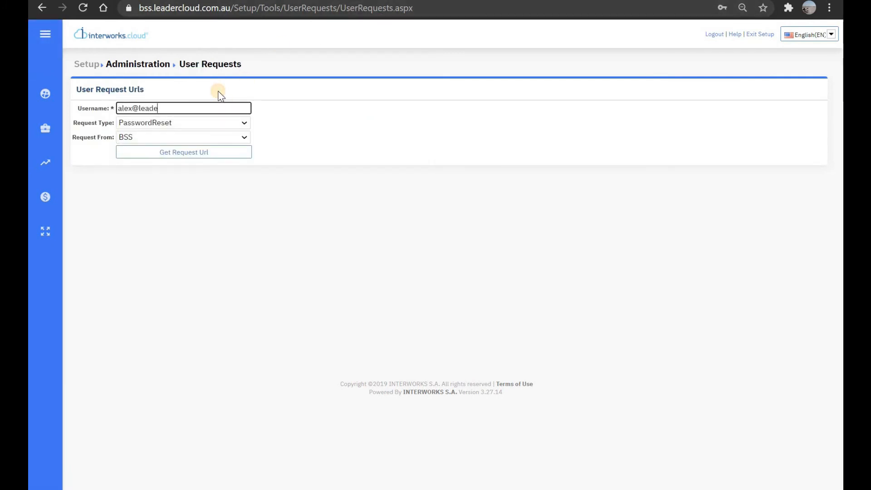
click(201, 125)
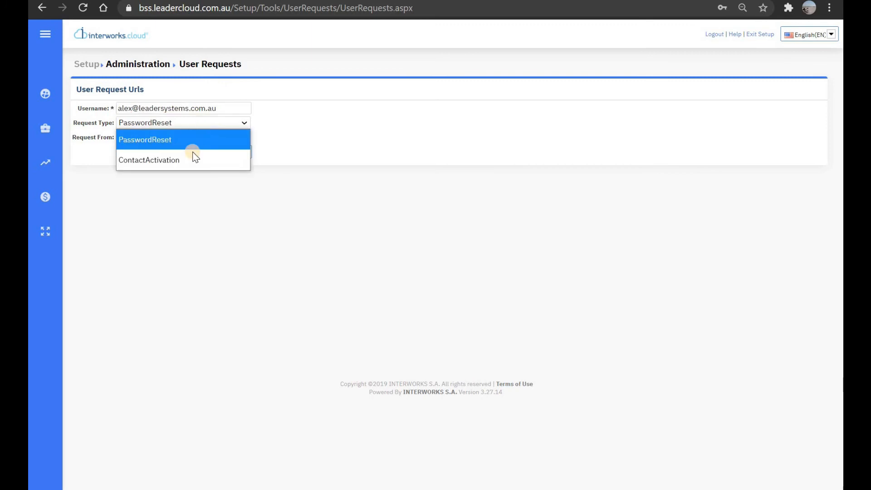
click(192, 160)
click(208, 137)
click(205, 170)
click(210, 153)
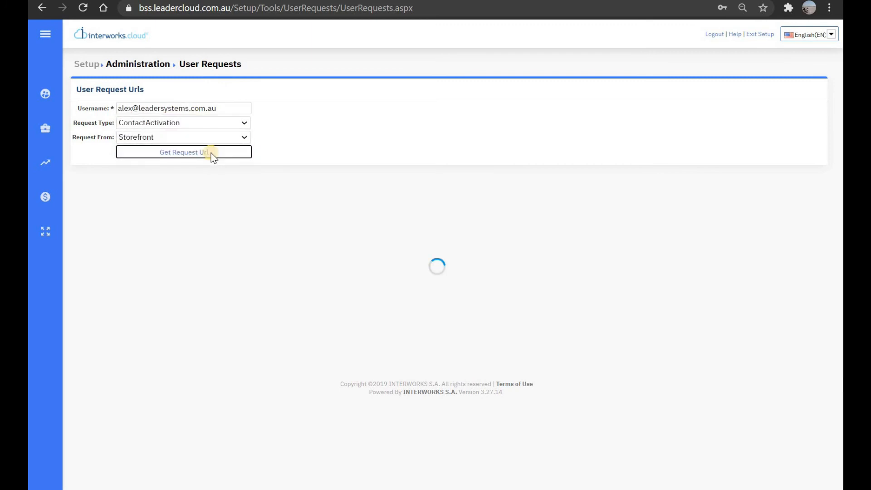
drag(694, 167, 78, 167)
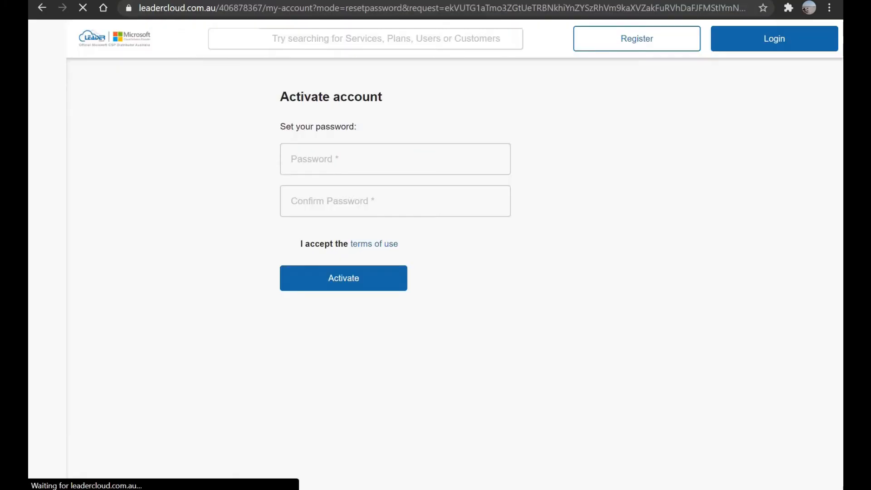
Step: Accept the storefront's cookie notice and go back to the User Requests tab
click(766, 86)
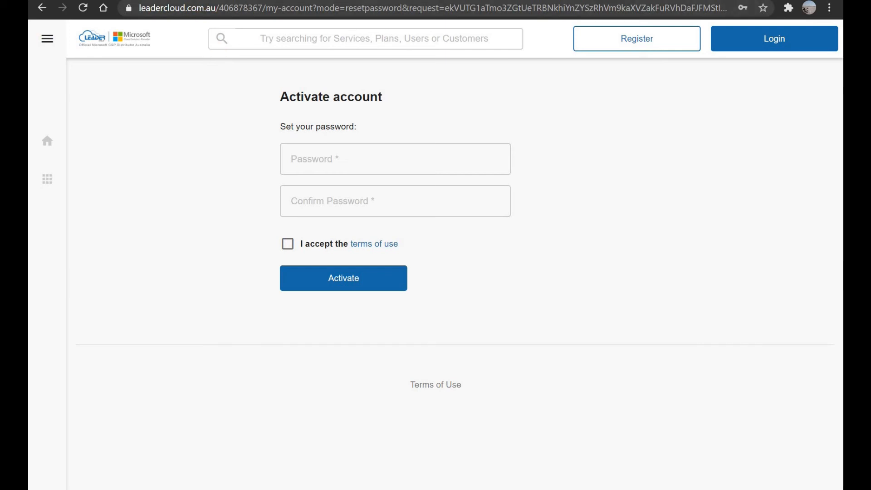
key(ctrl+shift+Tab)
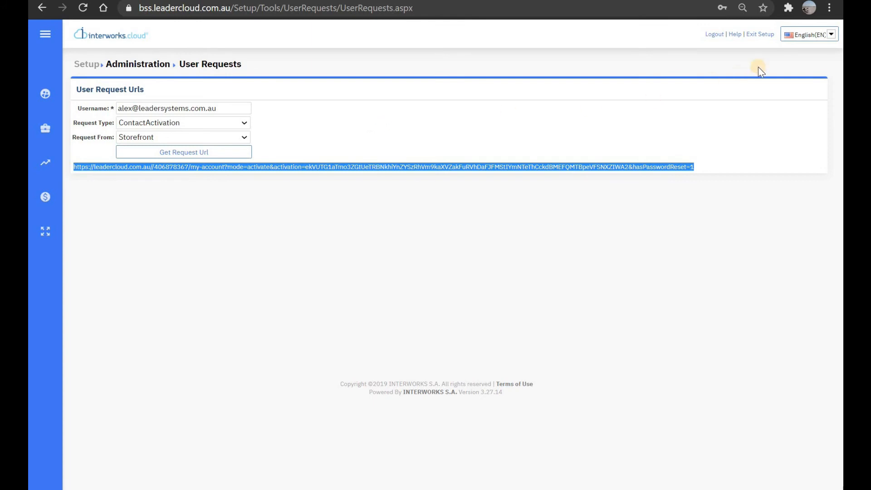
Step: Exit setup, open the Test End User Business account and check its Price Lists shortcut
click(765, 36)
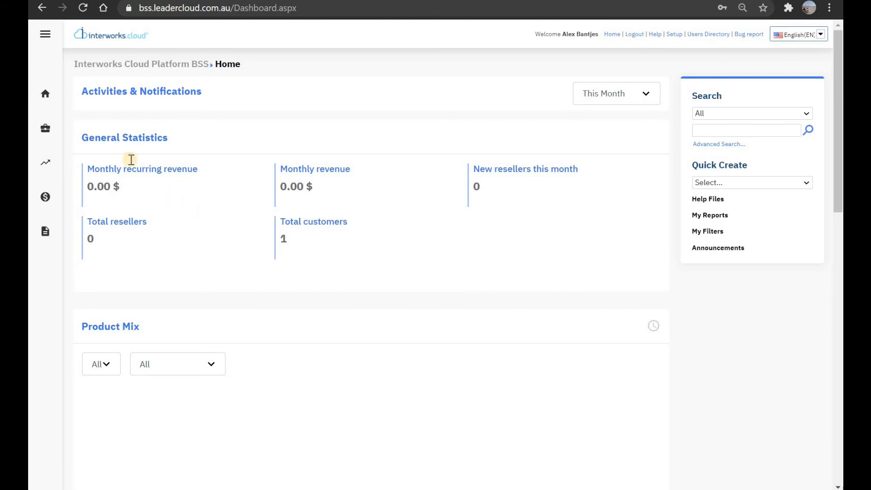
click(45, 129)
click(108, 129)
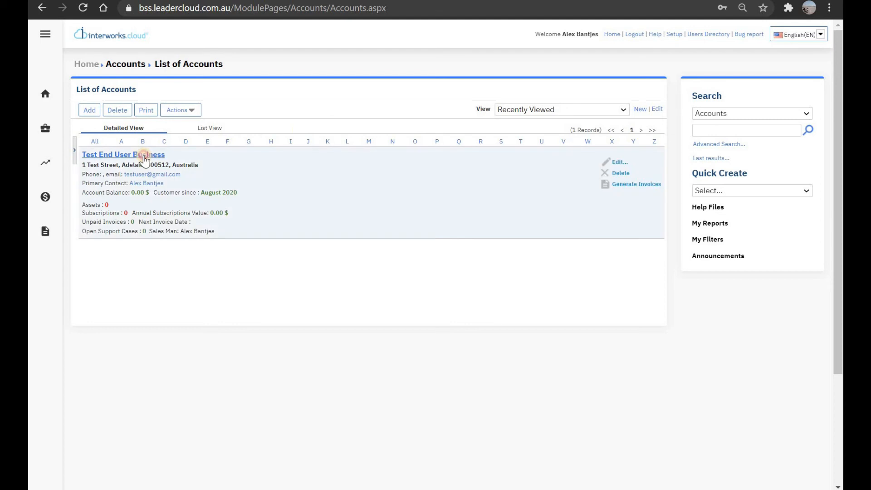
click(144, 155)
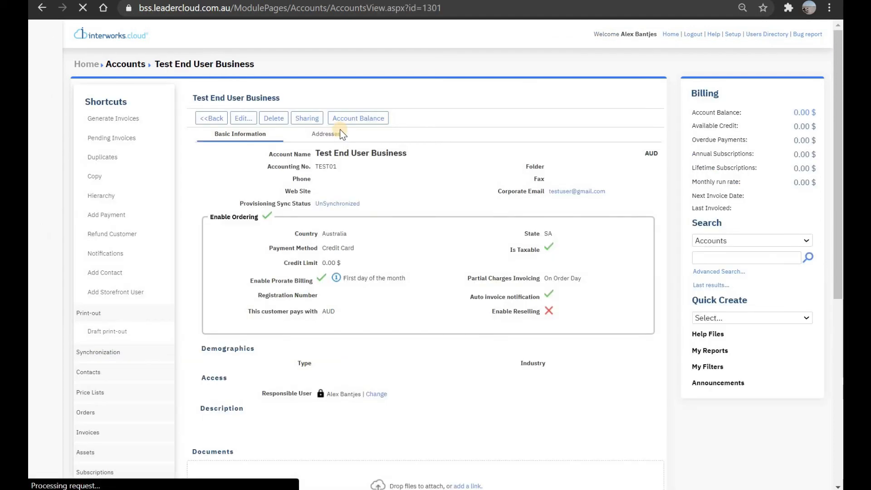
scroll(339, 132, down, 3)
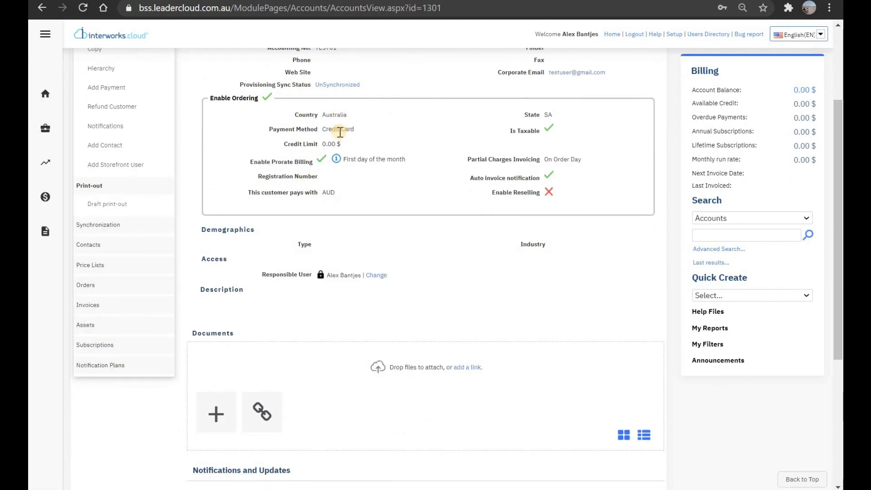
click(110, 266)
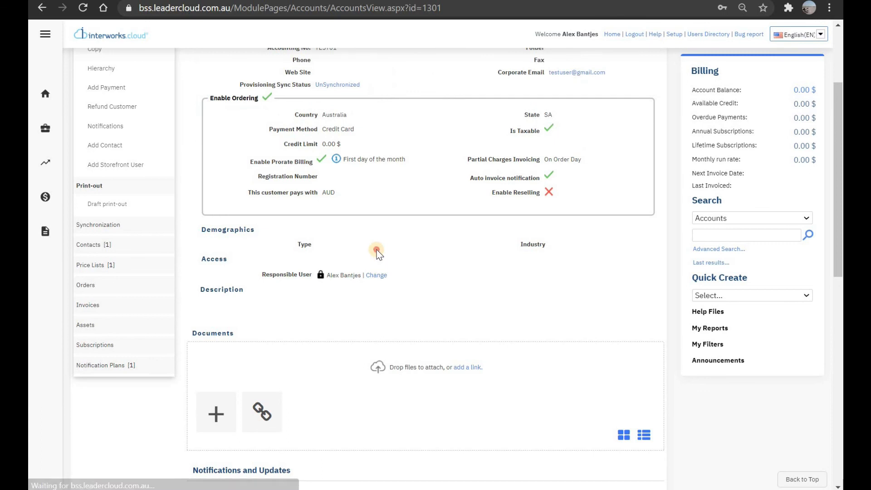
scroll(395, 274, up, 3)
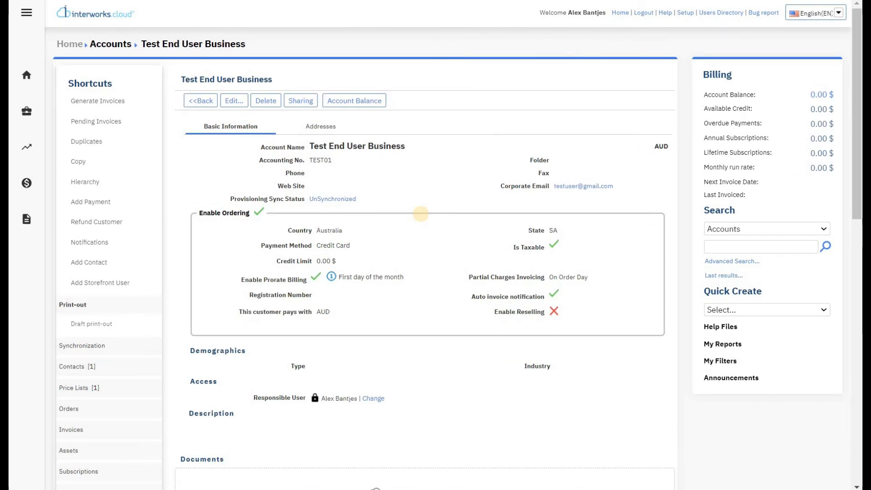
Step: Mark the Main Price List as Active and save it
mouse_move(25, 161)
mouse_move(26, 182)
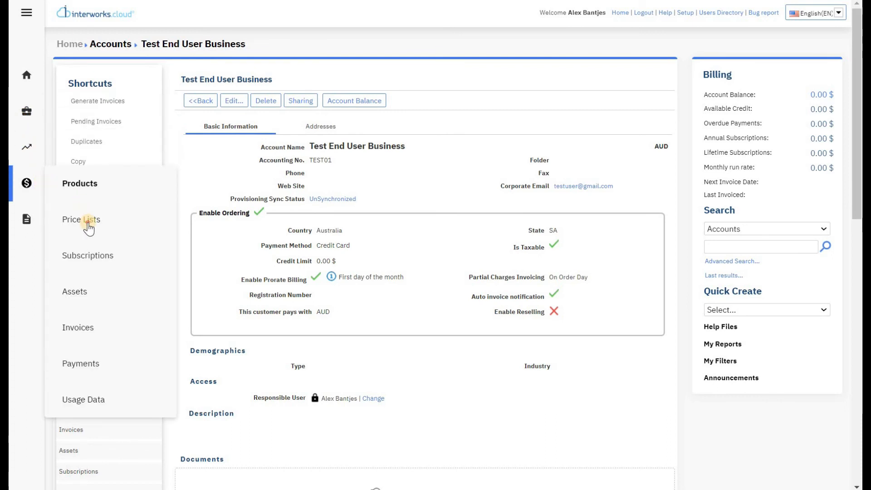
click(86, 223)
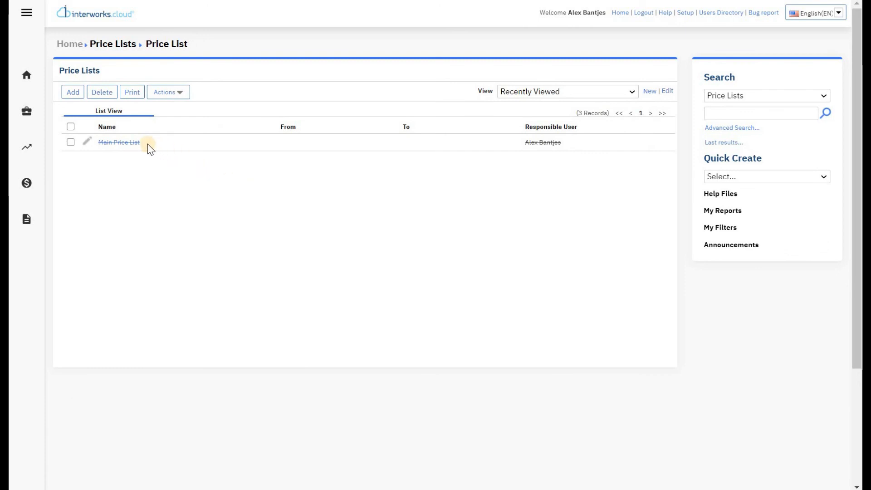
click(113, 145)
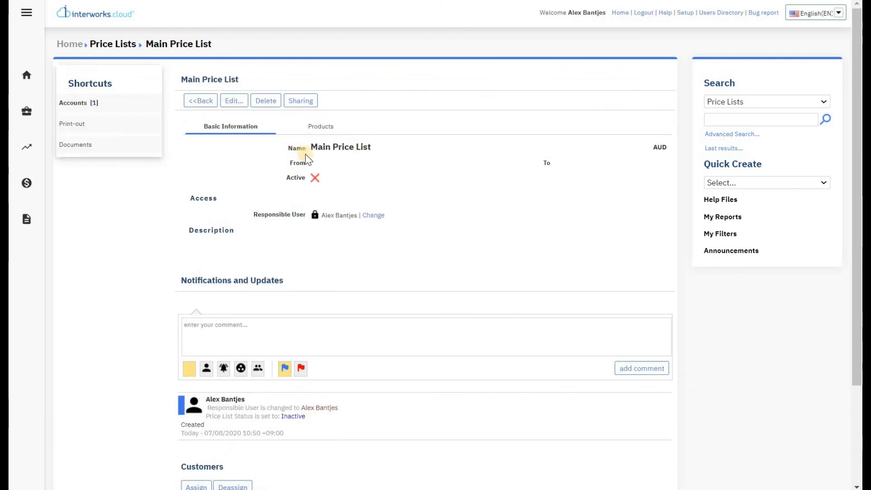
click(231, 101)
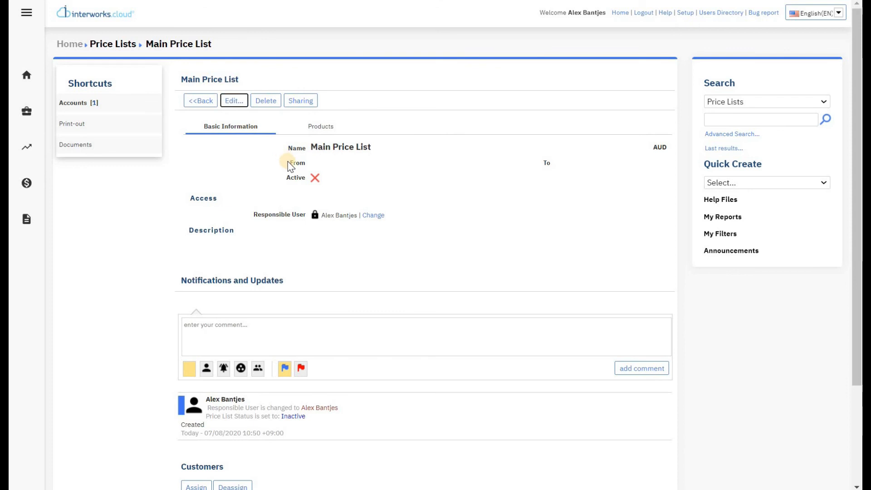
click(172, 158)
click(75, 93)
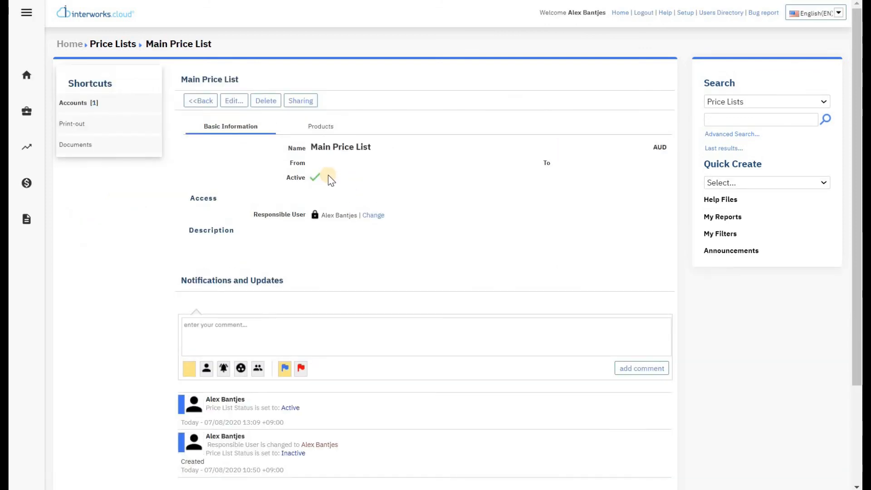
scroll(328, 175, down, 3)
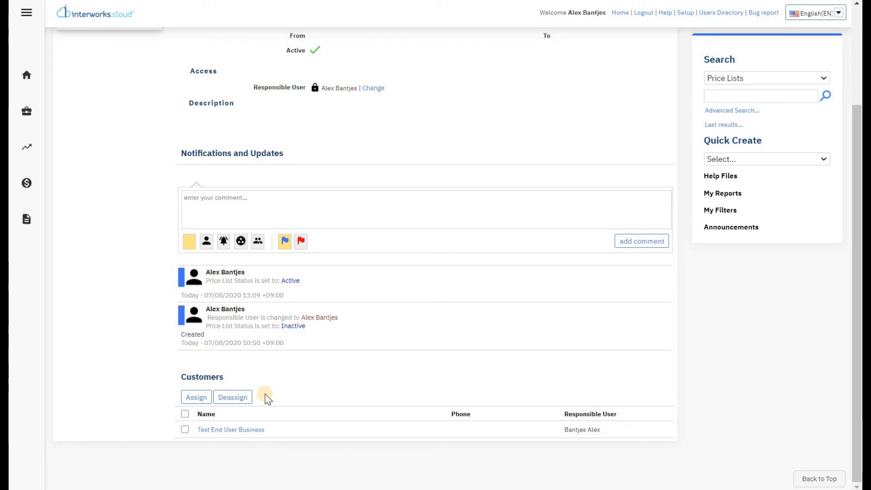
scroll(267, 398, up, 3)
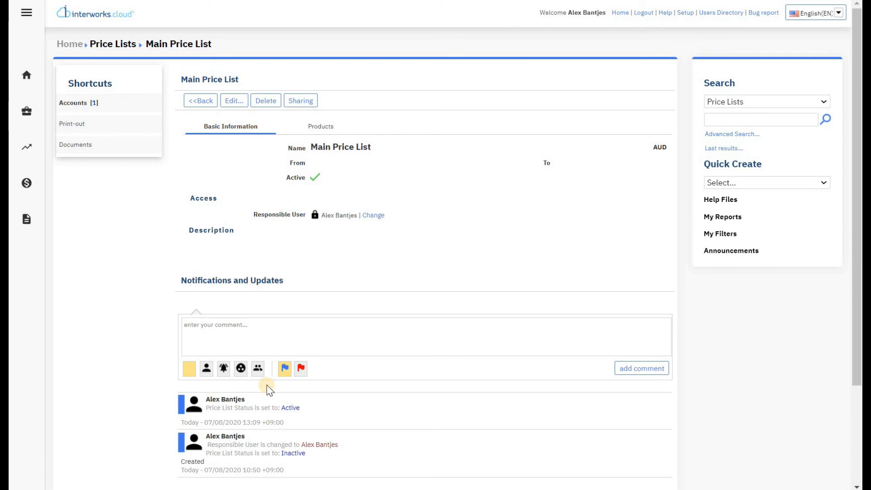
click(685, 13)
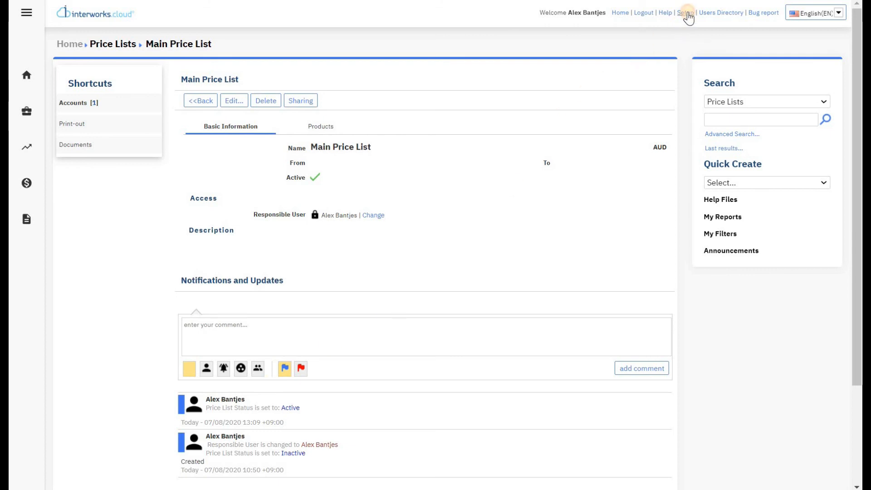
Step: Open the General Invoice Notification Plan under Administration > Notifications > Notification Plans
mouse_move(27, 74)
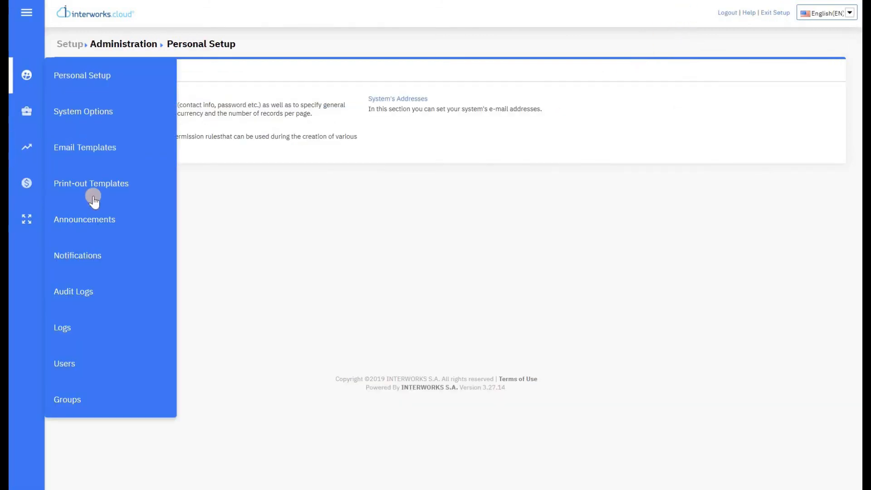
click(86, 254)
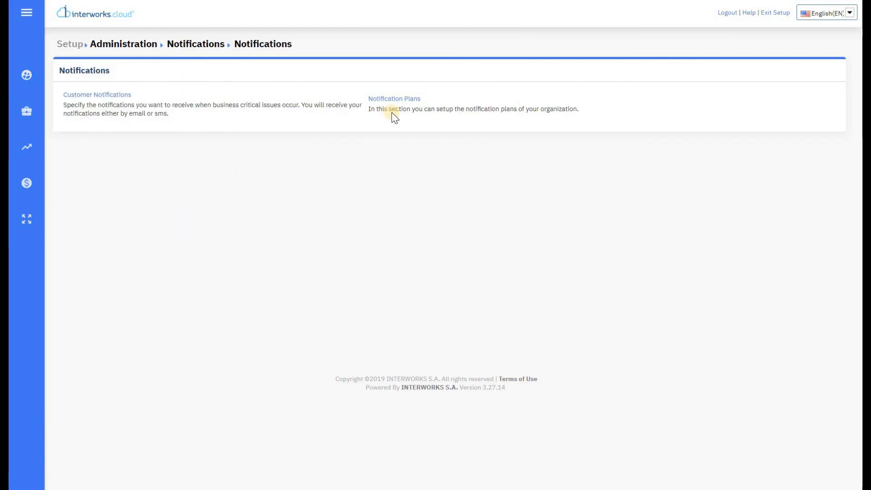
click(400, 104)
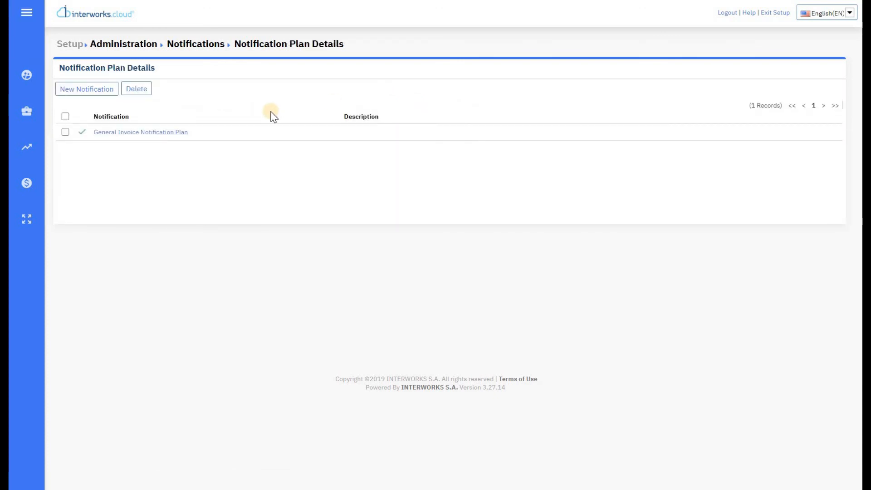
click(174, 132)
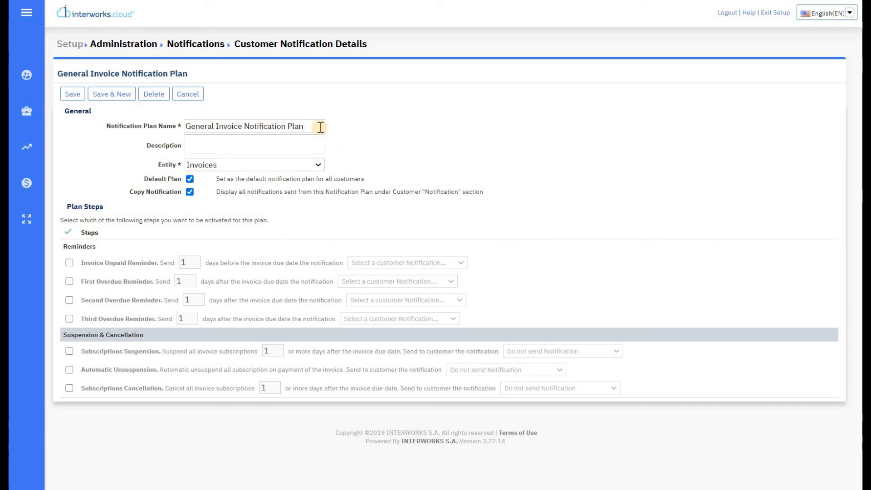
Step: Rename the notification plan to 'Test Plan: Notifications'
drag(311, 126, 36, 129)
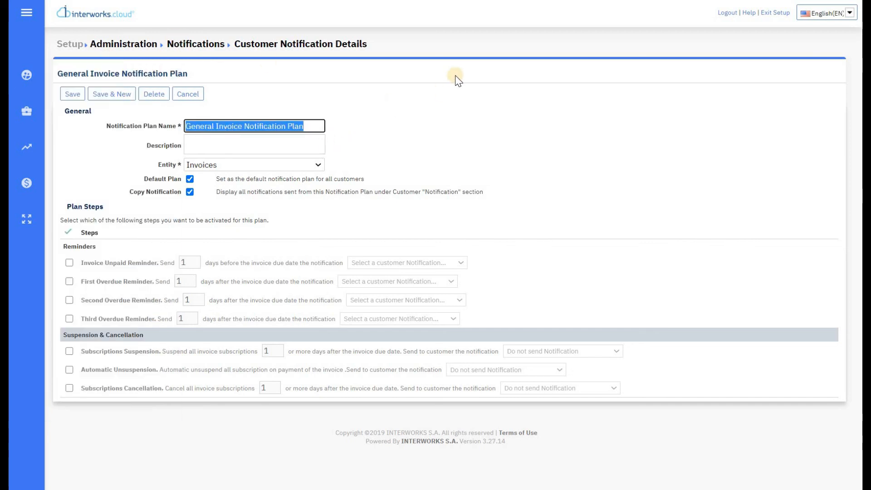
text(Tes)
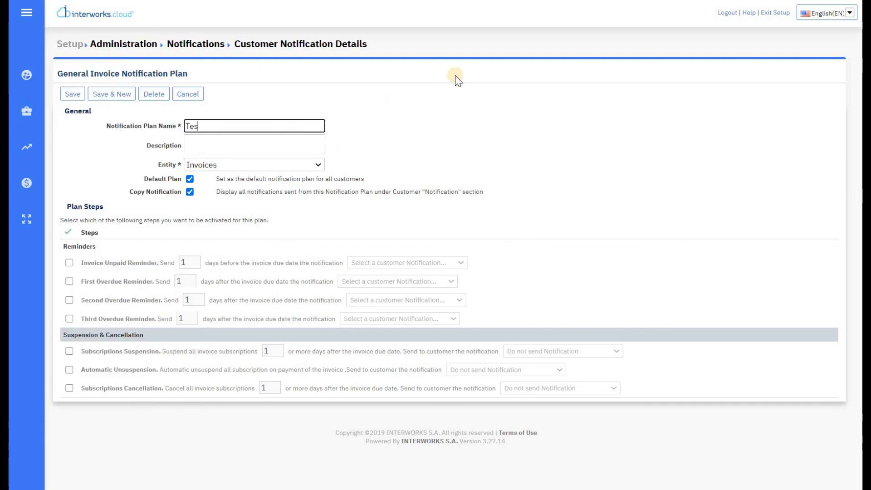
text(t Plan: Notifications)
key(Tab)
Step: Keep Invoices as the entity and turn on Default Plan and Copy Notification
click(319, 166)
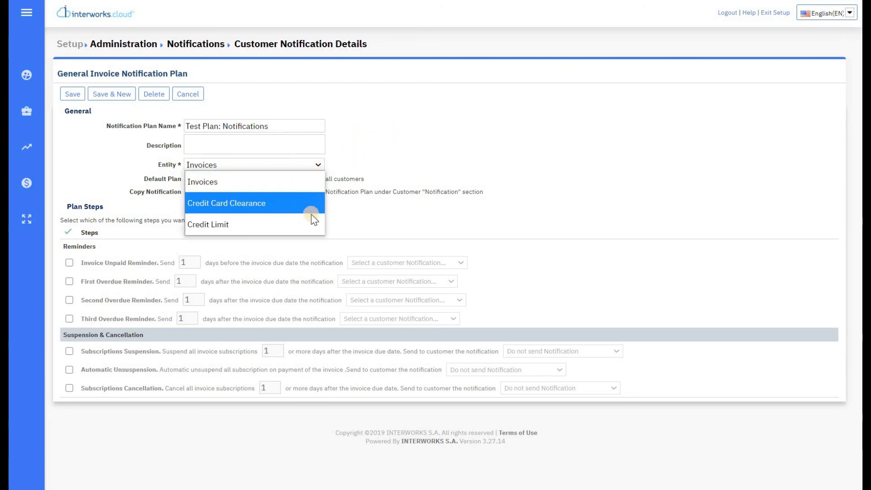
click(311, 180)
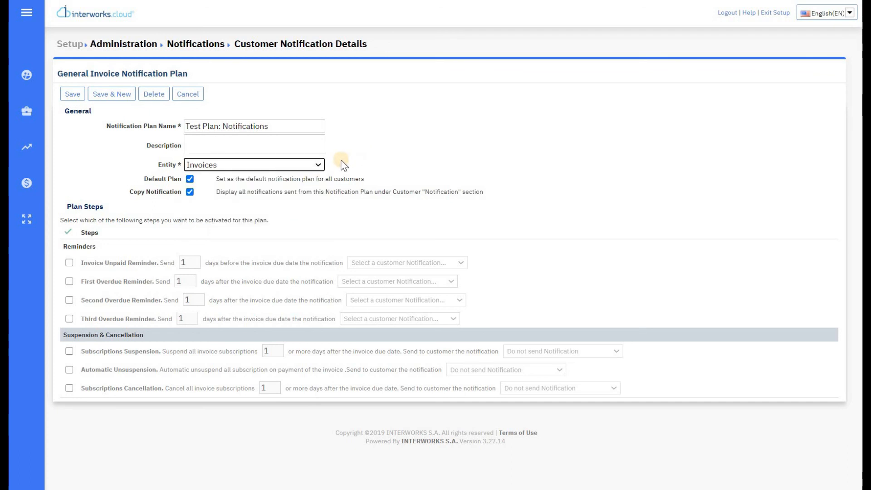
click(192, 181)
click(191, 192)
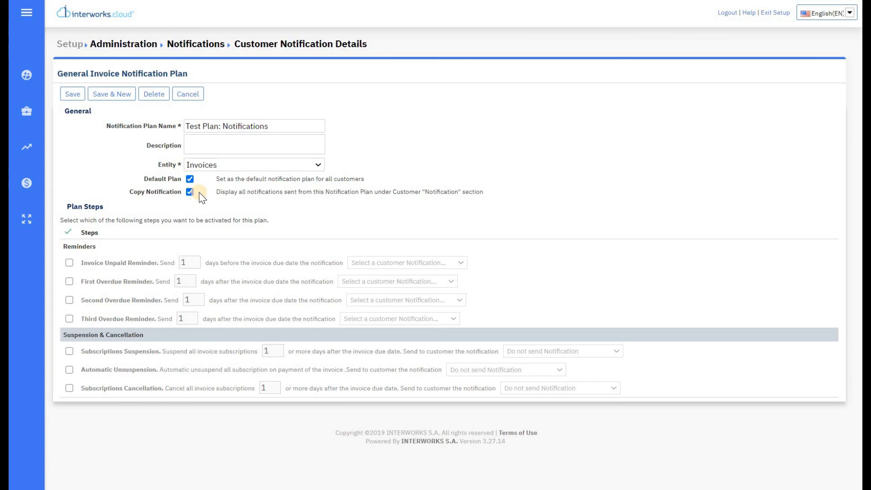
Step: Enable the Invoice Unpaid Reminder at 2 days, sending the Invoice unpaid reminder notice
click(69, 262)
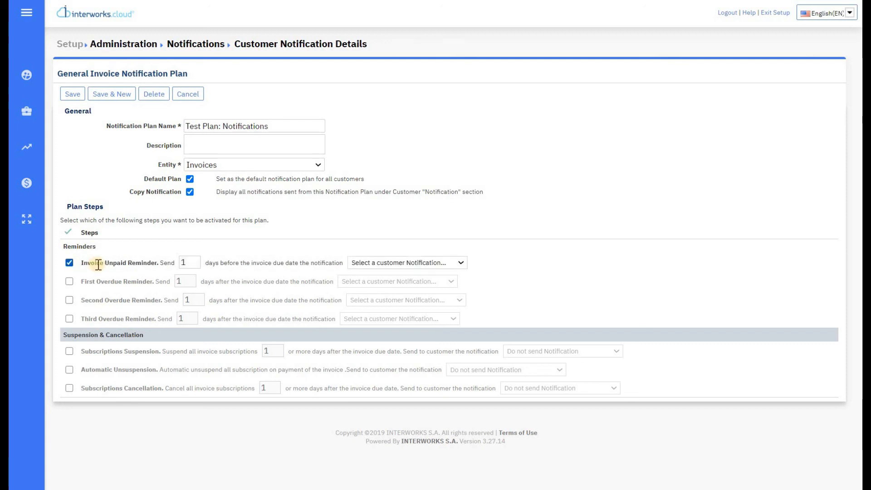
double_click(186, 263)
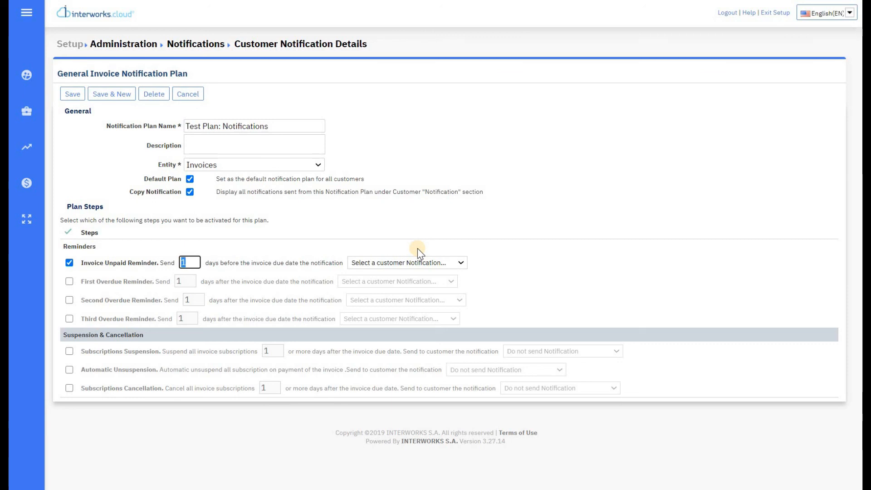
text(2)
click(426, 261)
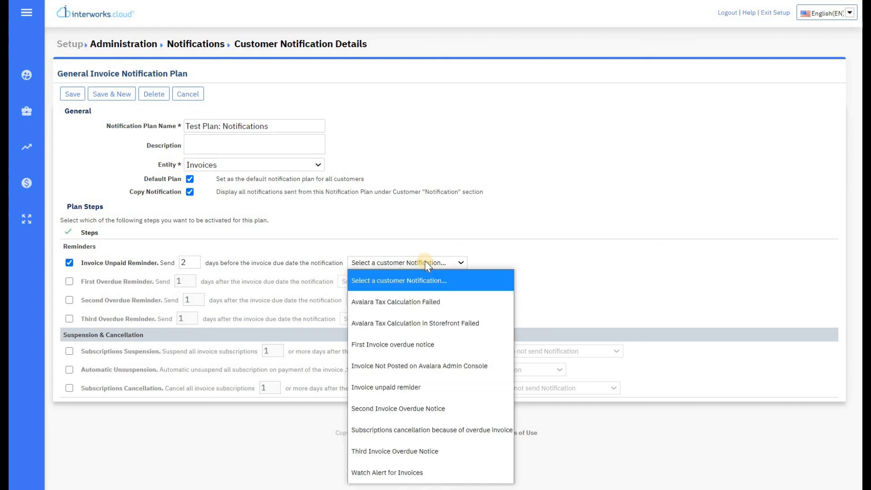
click(454, 384)
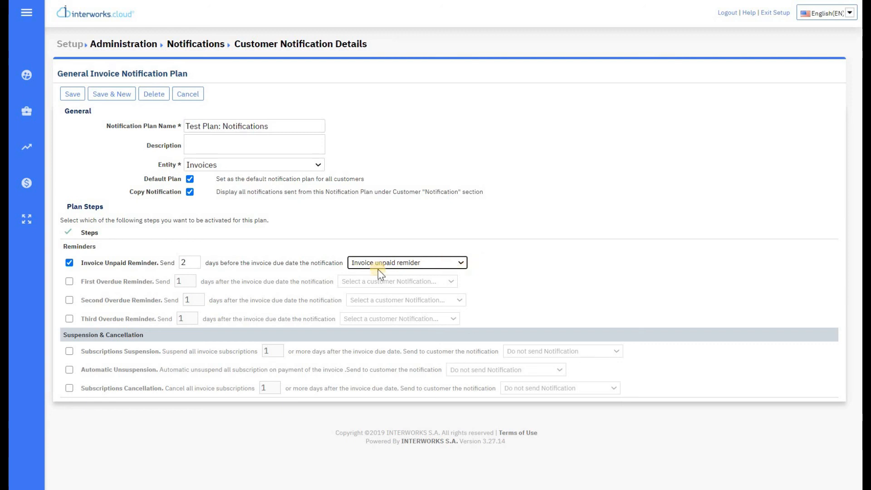
Step: Enable first and second overdue reminders at 2 and 7 days with their matching overdue notices
click(69, 281)
click(69, 300)
double_click(190, 281)
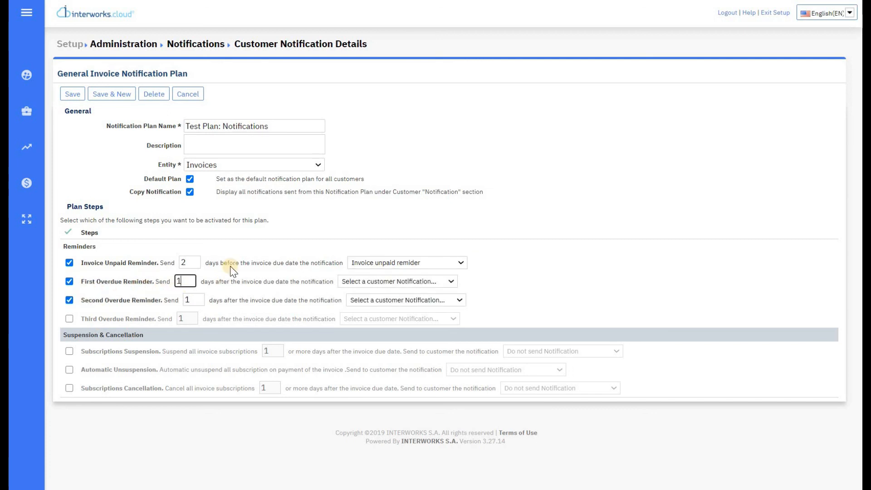
text(2)
double_click(192, 299)
text(7)
click(451, 286)
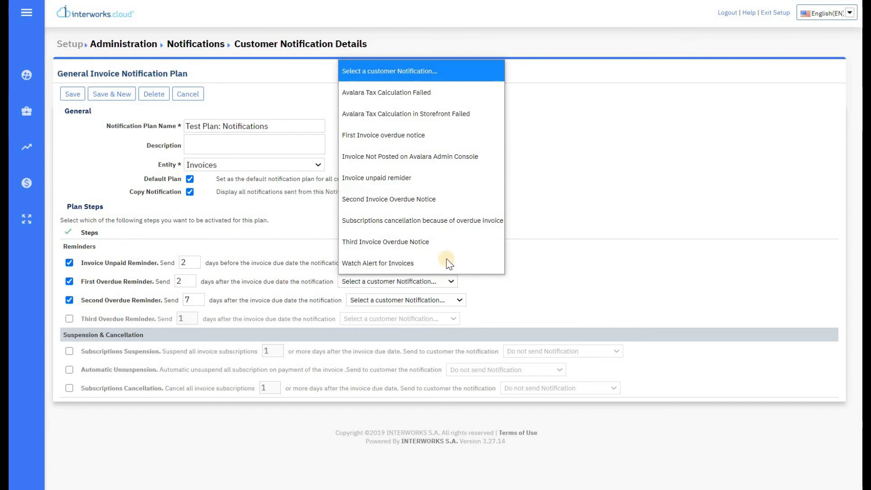
click(443, 136)
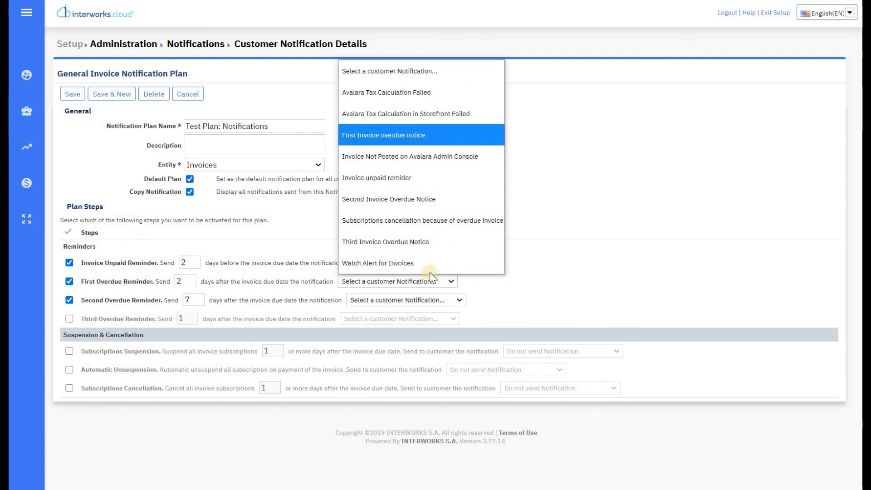
click(434, 302)
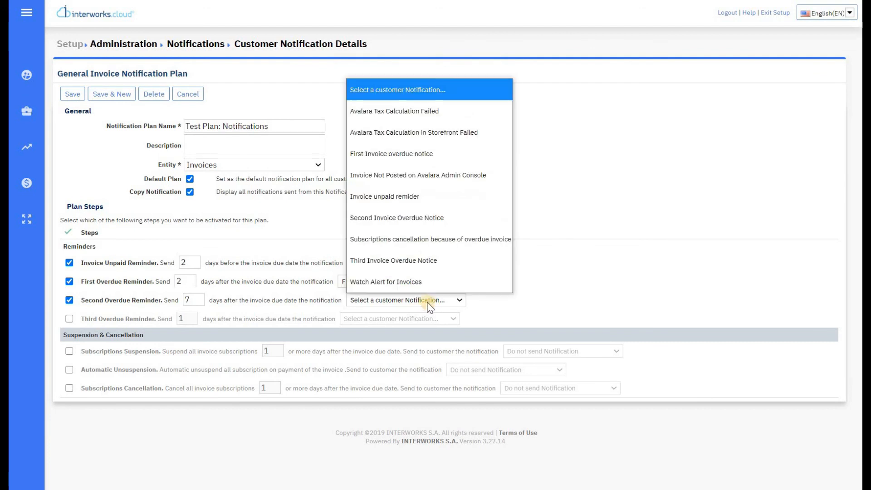
click(437, 221)
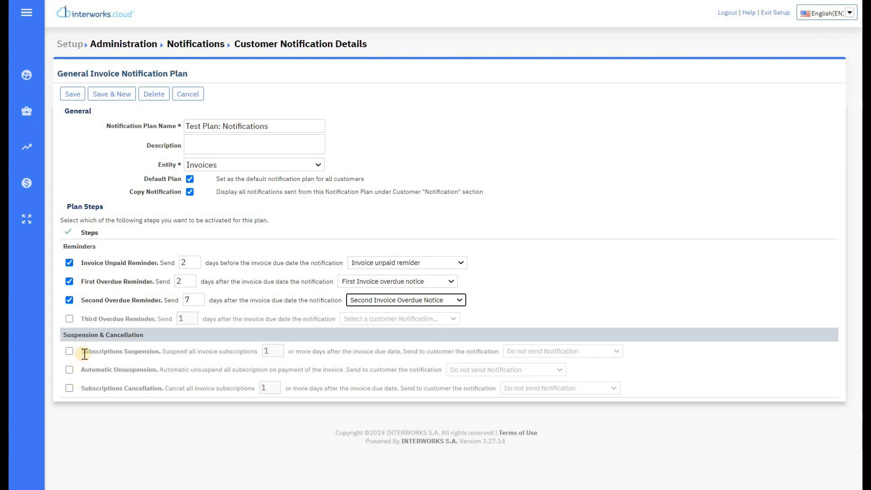
Step: Tick Subscriptions Suspension (7 days), Automatic Unsuspension and Cancellation (22 days), keeping Do not send Notification
click(71, 352)
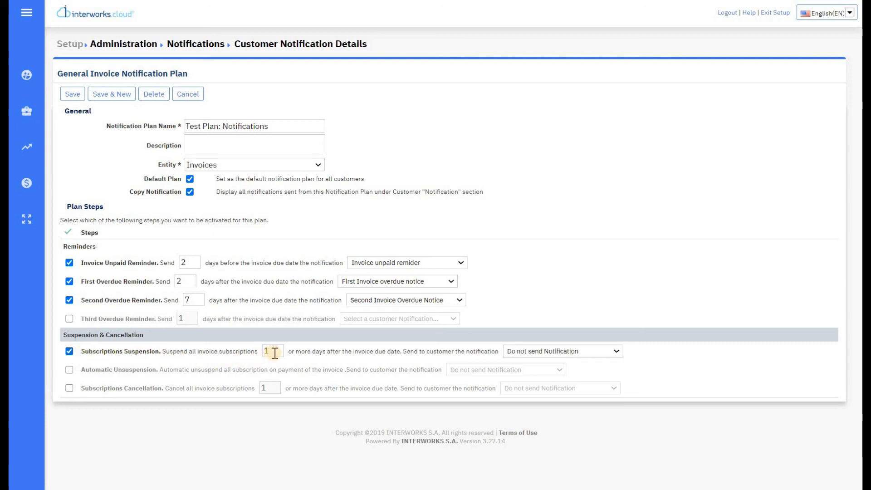
double_click(274, 351)
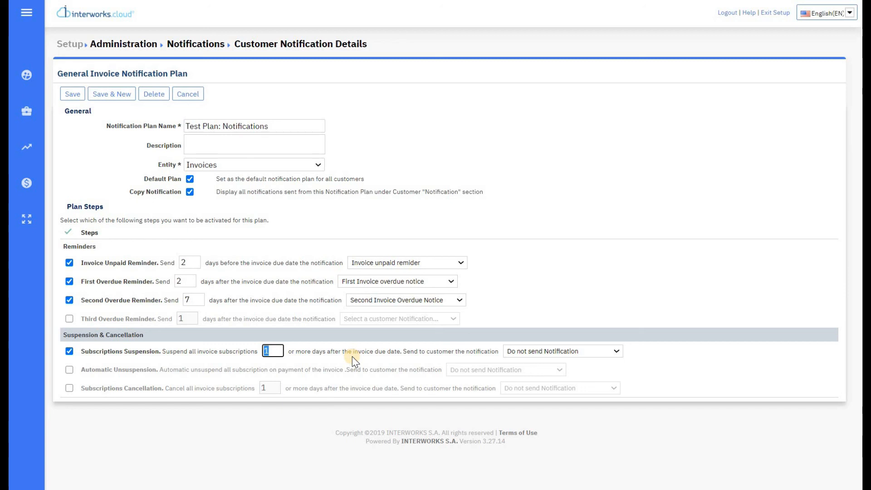
click(69, 369)
click(77, 390)
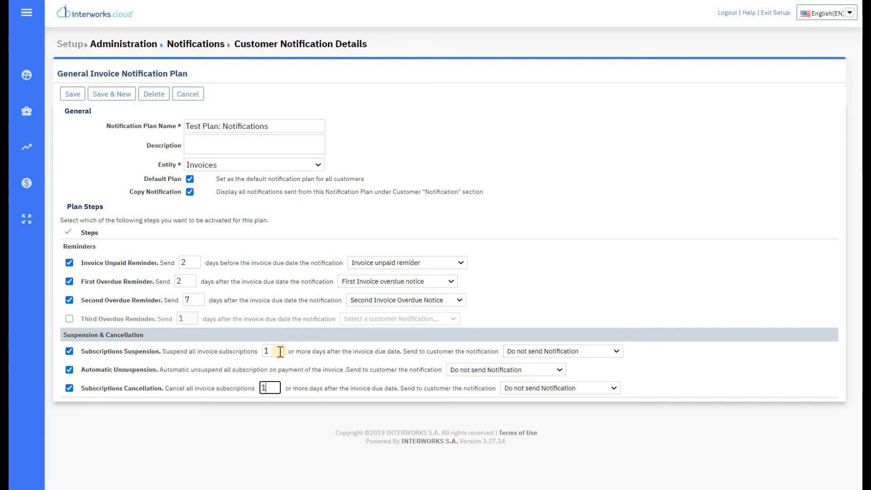
drag(265, 351, 305, 334)
drag(273, 388, 213, 337)
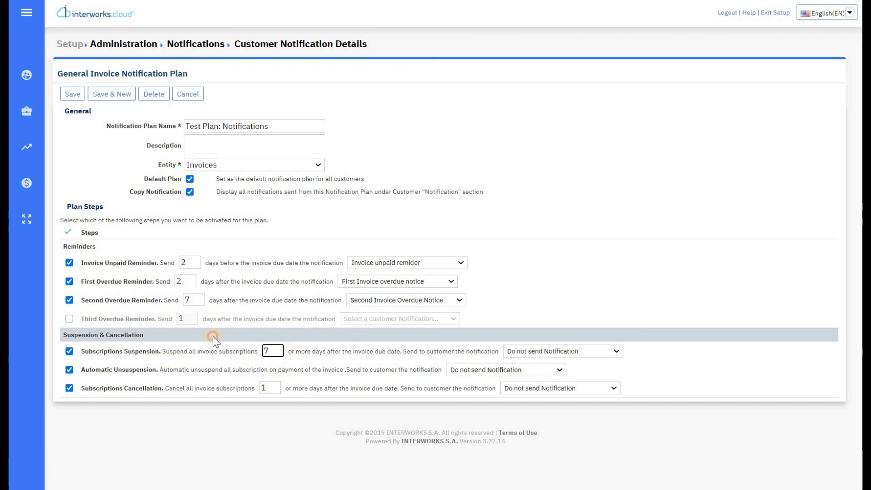
text(22)
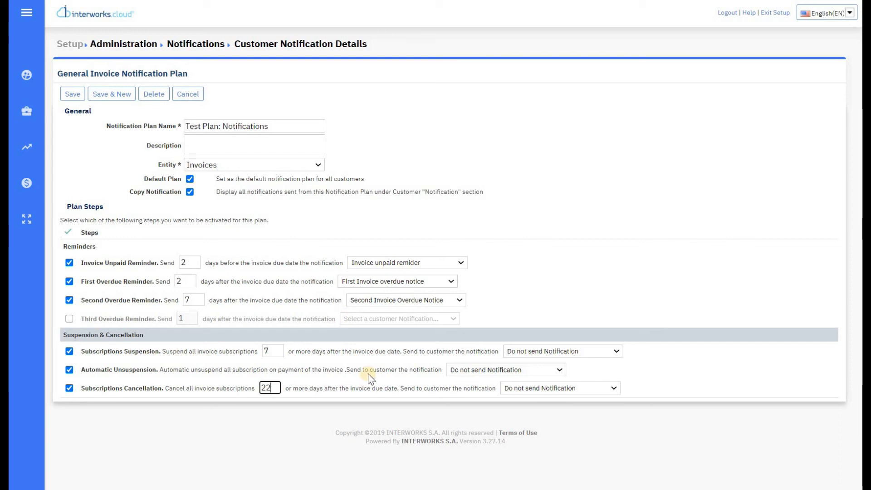
click(372, 370)
click(534, 352)
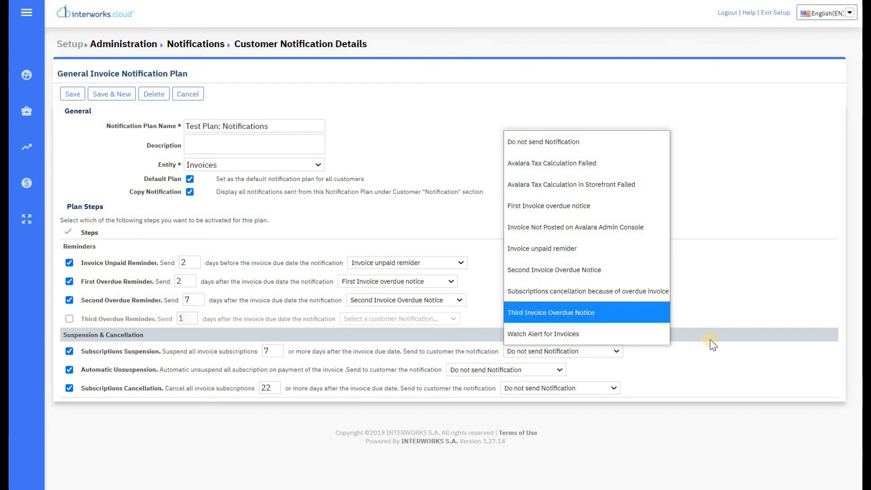
click(713, 356)
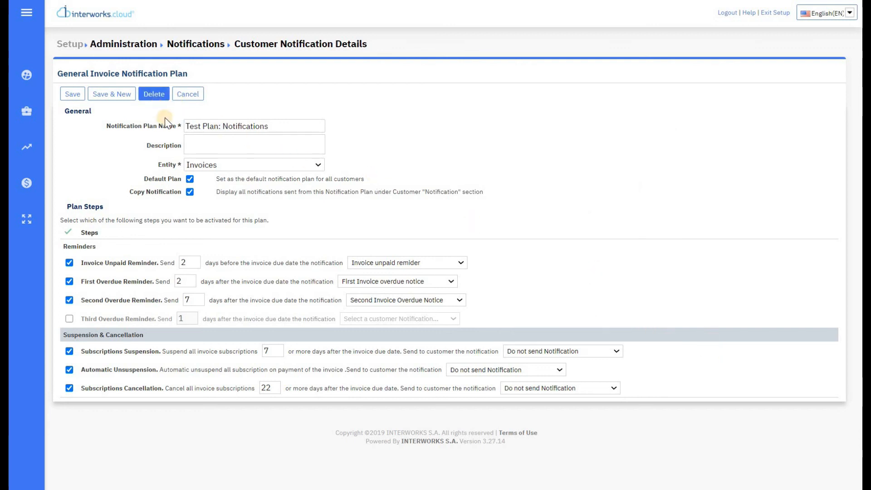
Step: Switch the entity to Credit Card Clearance and enable Payment Success and Payment Failure
click(221, 162)
click(226, 203)
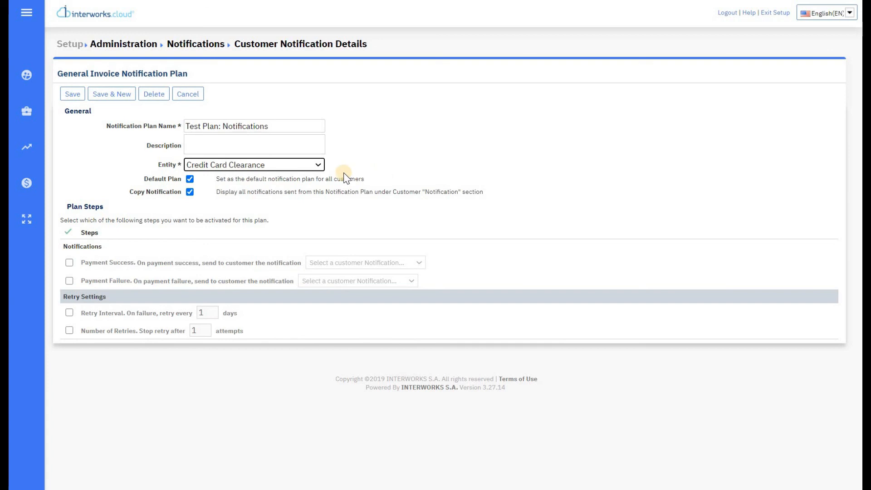
click(69, 262)
click(69, 280)
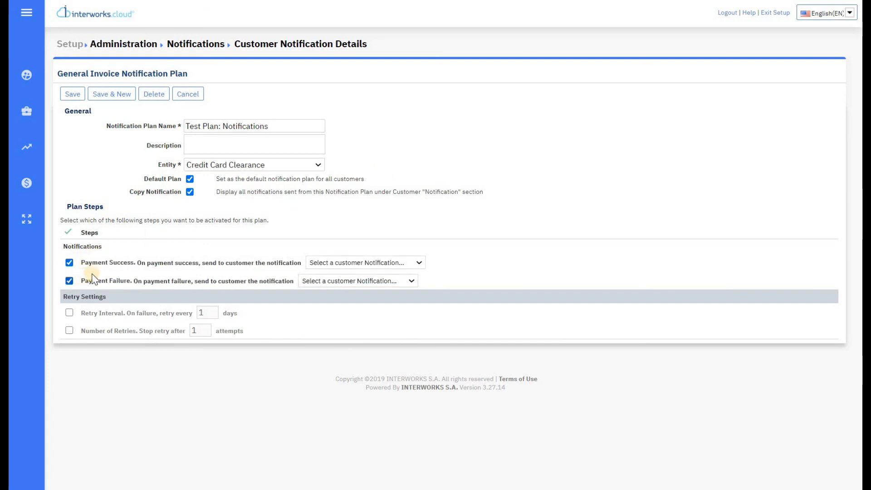
click(398, 266)
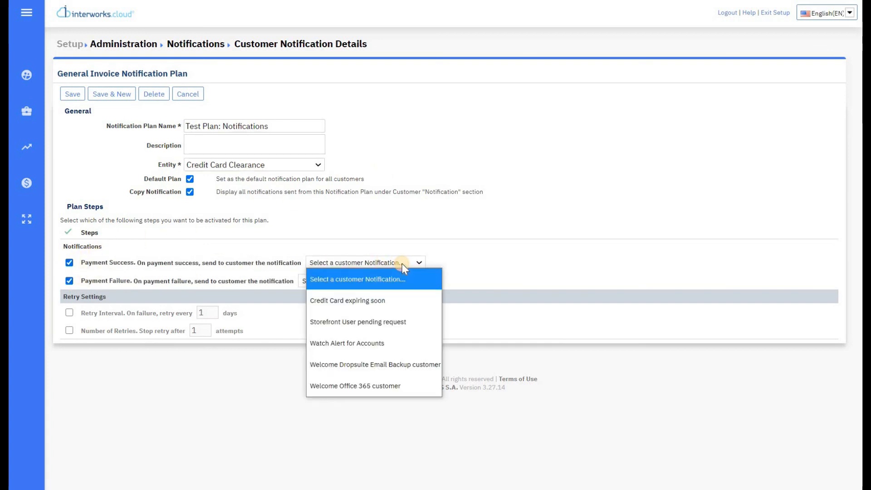
click(402, 264)
click(461, 263)
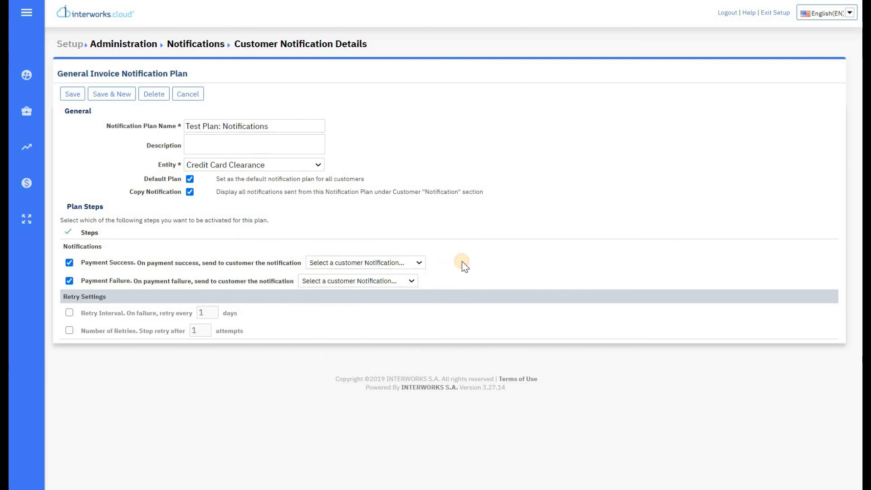
Step: Set Retry Interval to 2 days and Number of Retries to 2
click(69, 312)
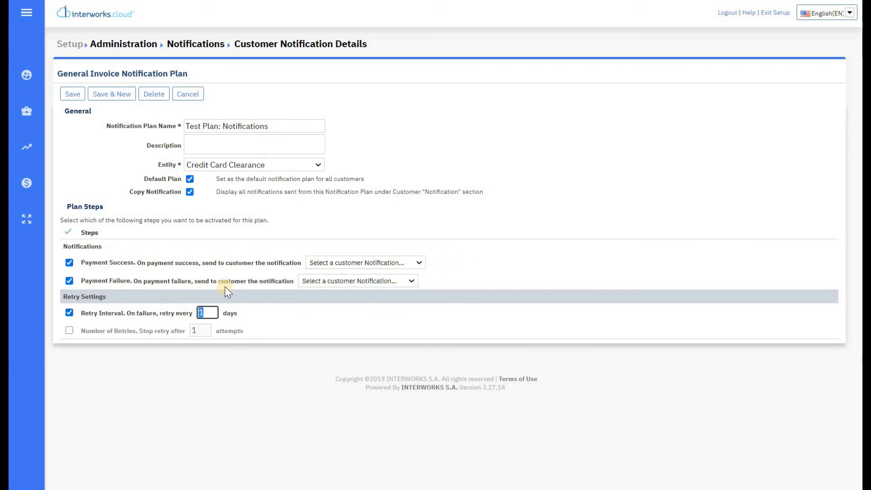
text(2)
click(69, 331)
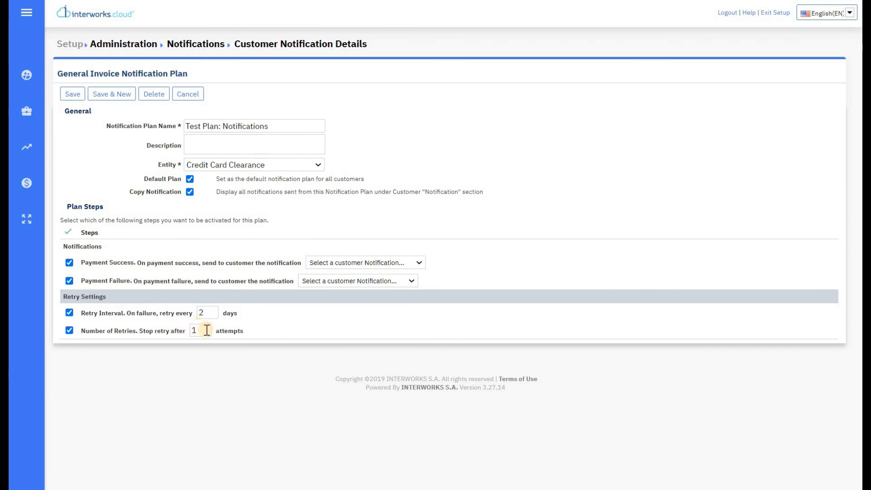
double_click(206, 330)
text(2)
click(276, 313)
Step: Switch the entity to Credit Limit and enable all four reminders
click(305, 168)
click(299, 221)
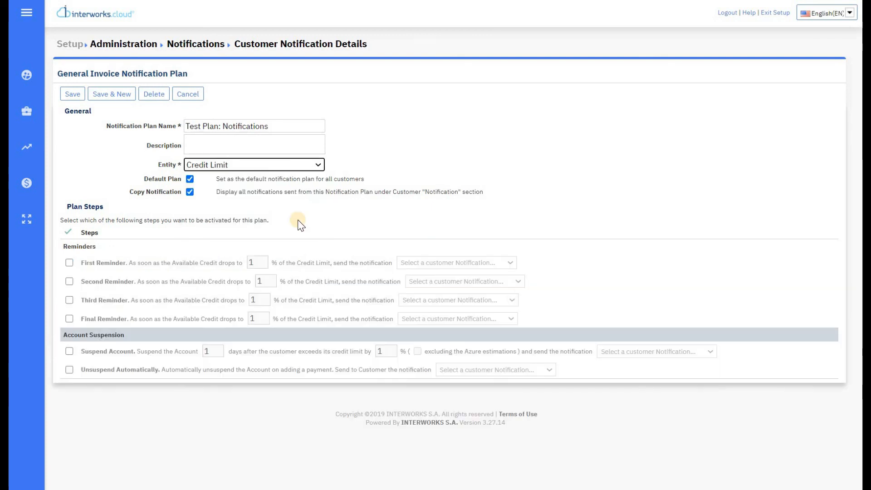
click(68, 263)
click(69, 281)
click(69, 299)
click(69, 318)
Step: Set the reminder thresholds to 25, 50, 75 and 95%
double_click(266, 262)
text(25)
key(Tab)
text(50)
key(Tab)
key(Tab)
text(75)
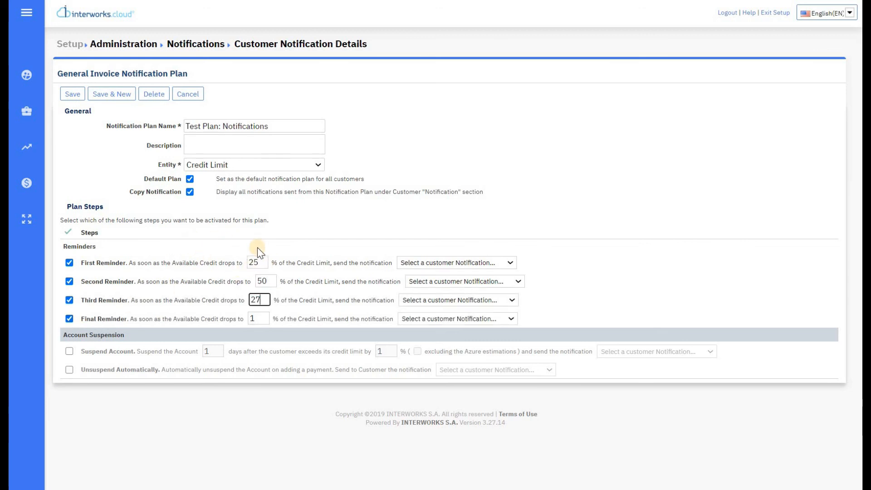
key(Tab)
key(Tab)
key(Tab)
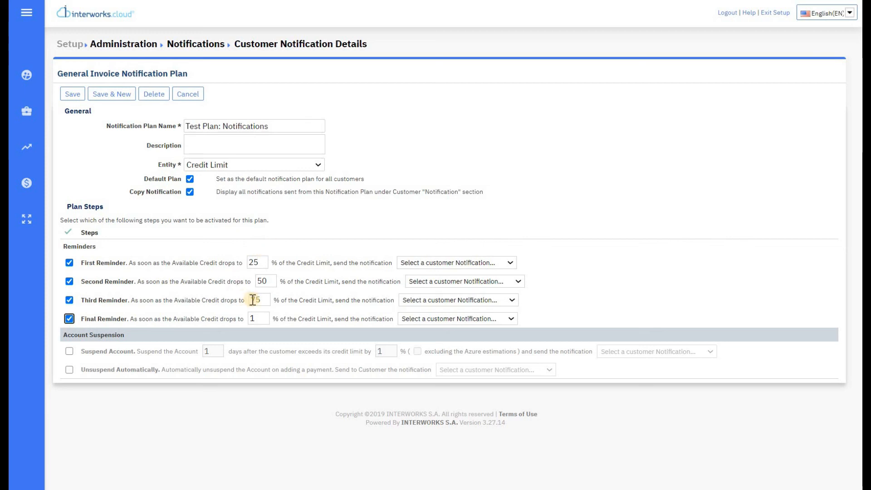
text(95)
Step: Enable Suspend Account and automatic unsuspension, then save the plan
click(69, 351)
click(69, 369)
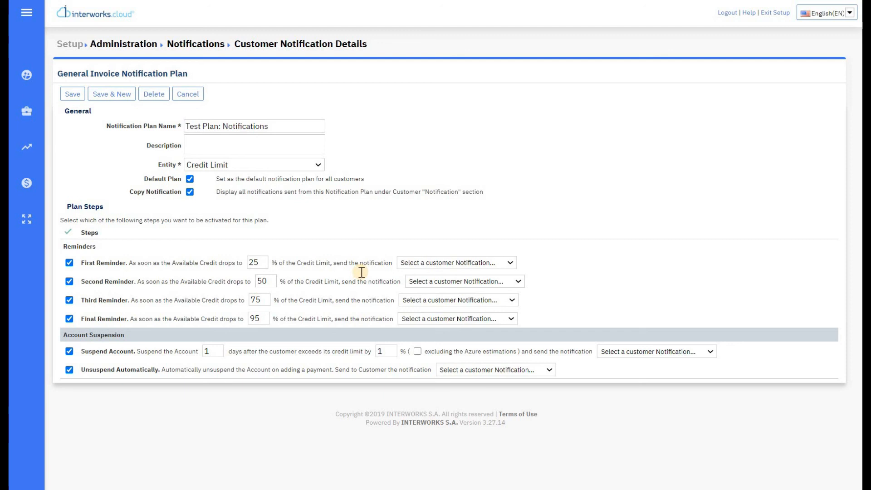
click(71, 97)
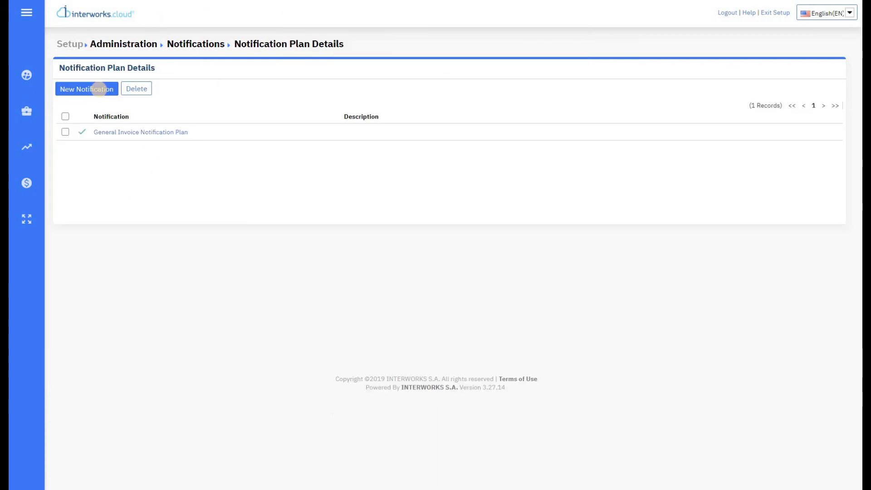
Step: Rename the organization to 'Test Company' in System Options > Organization Profile
click(96, 90)
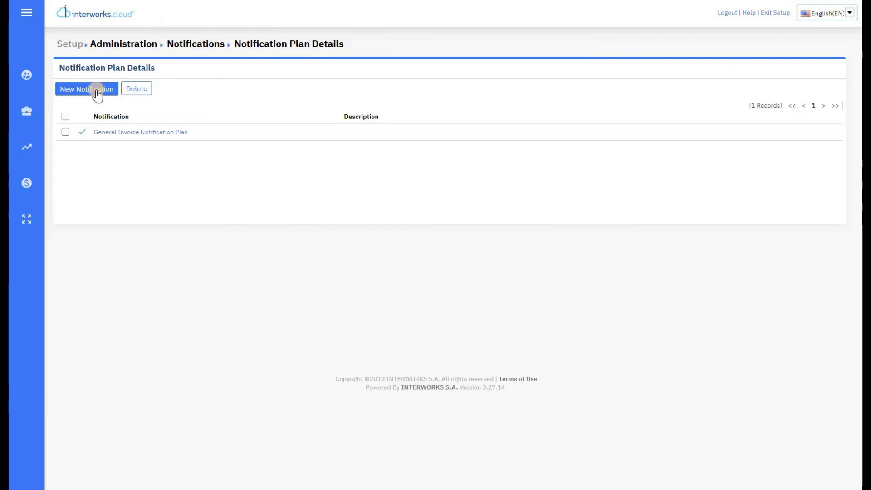
click(29, 76)
click(62, 108)
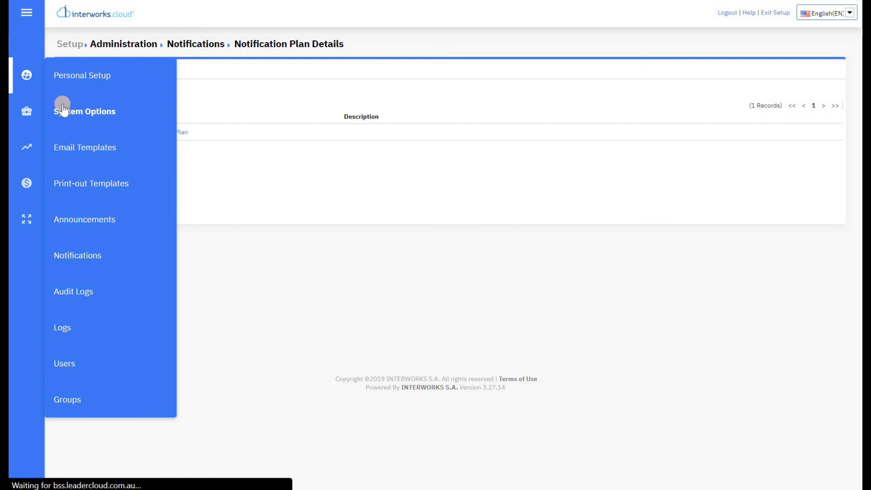
click(103, 116)
drag(345, 128, 367, 85)
text(Test)
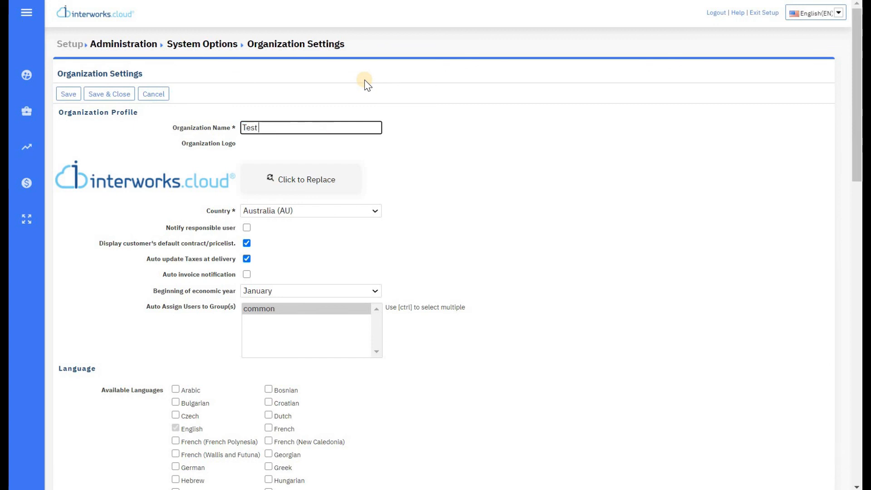
text( Company)
click(381, 185)
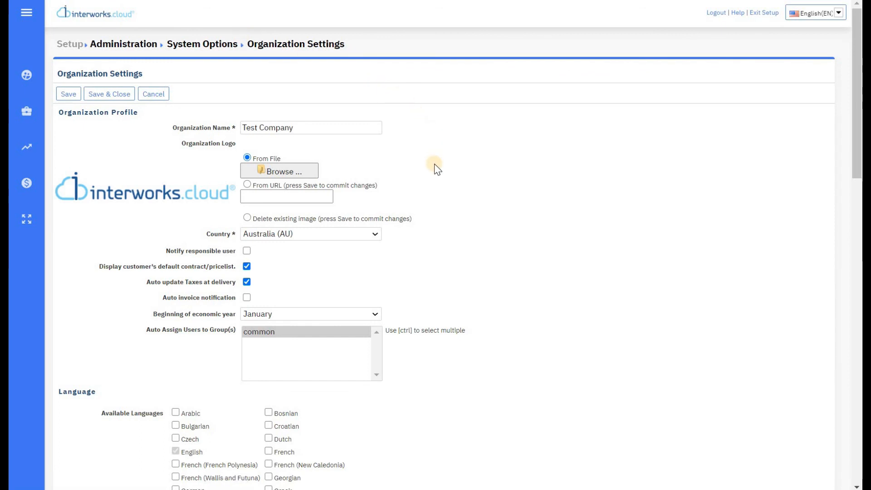
Step: Set Maximum Login Attempts to 3 and scroll down to Email Preferences
scroll(434, 164, down, 3)
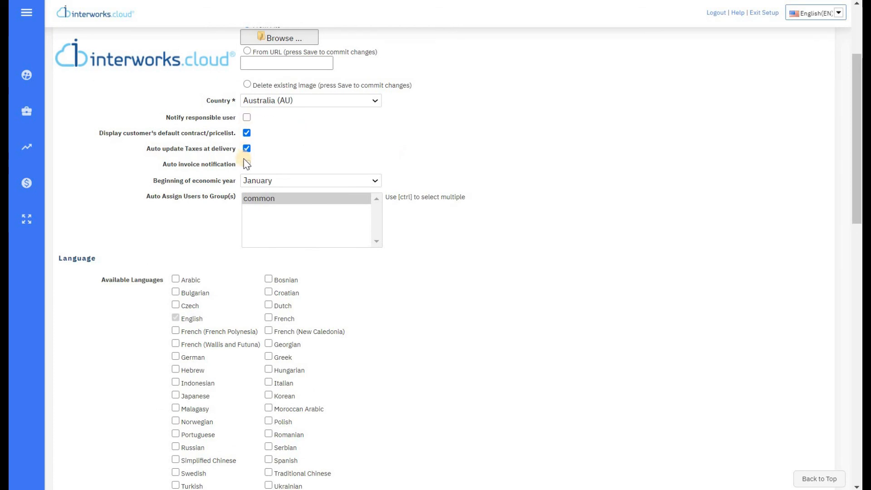
scroll(449, 178, down, 9)
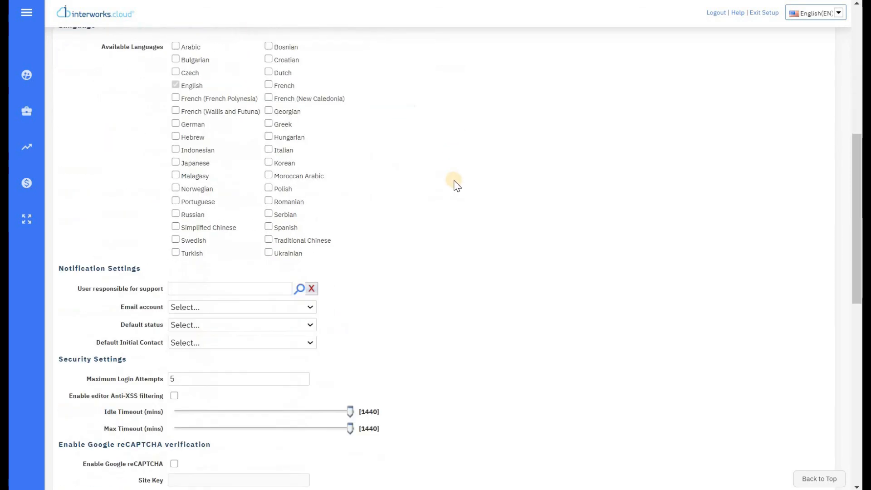
click(280, 212)
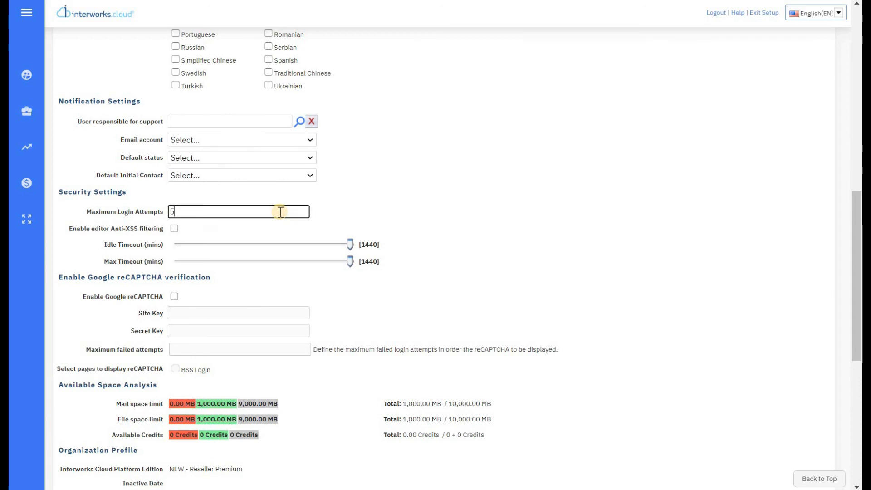
key(BackSpace)
text(3)
mouse_move(351, 244)
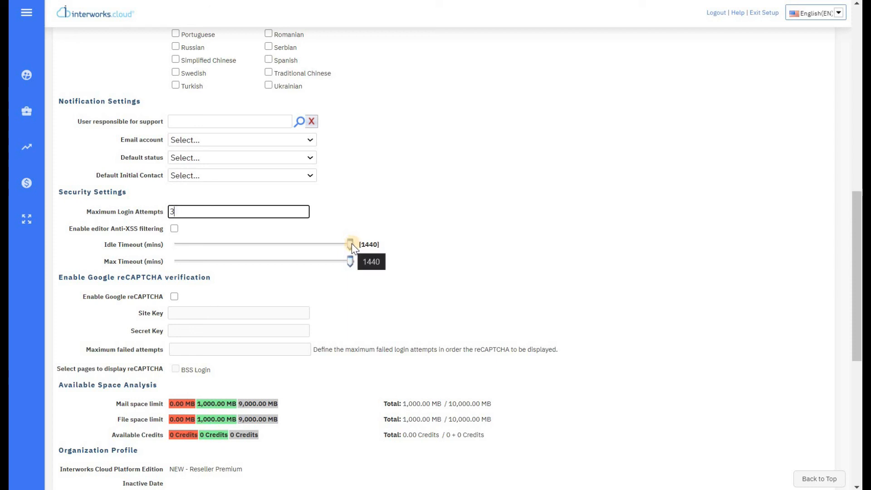
mouse_move(347, 242)
mouse_down()
mouse_move(247, 245)
mouse_move(349, 243)
mouse_up()
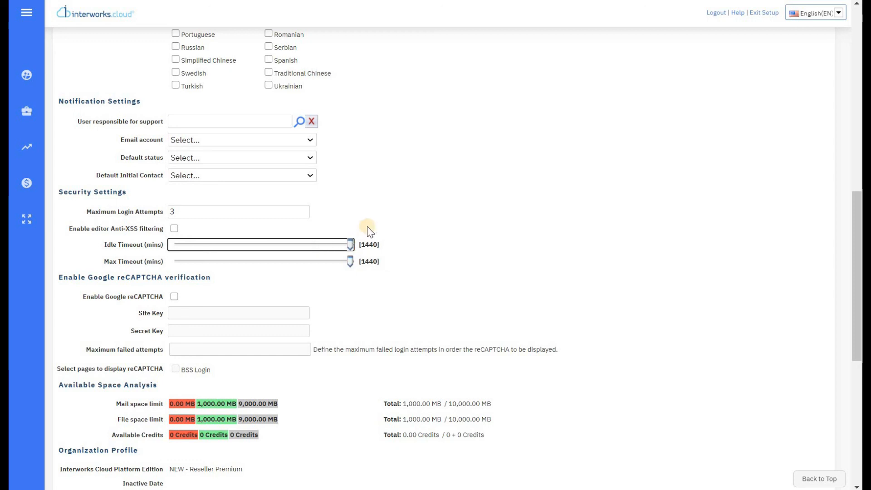
scroll(395, 199, down, 5)
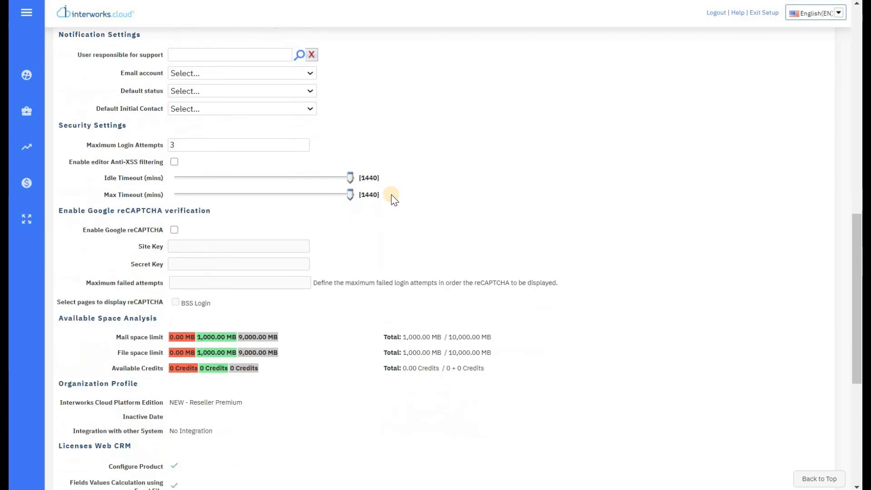
scroll(362, 239, down, 3)
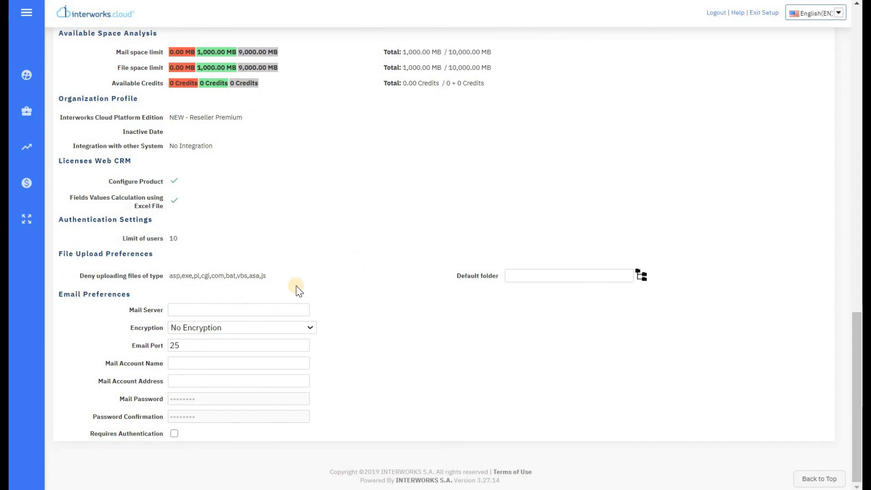
Step: Fill in mail server smtp.leadercloud.com.au, account name 'Main Email' and the sender e-mail address
click(291, 306)
text(smtp.leaderc)
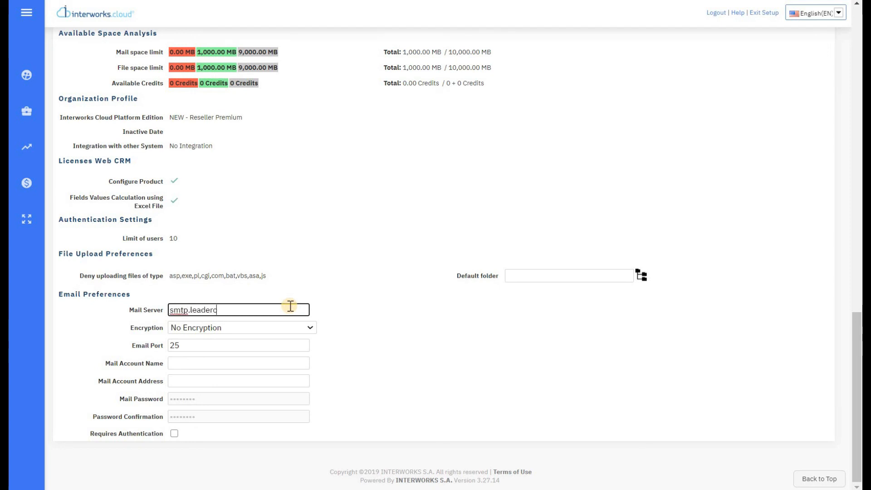
text(loud.com.au)
click(271, 364)
text(Main)
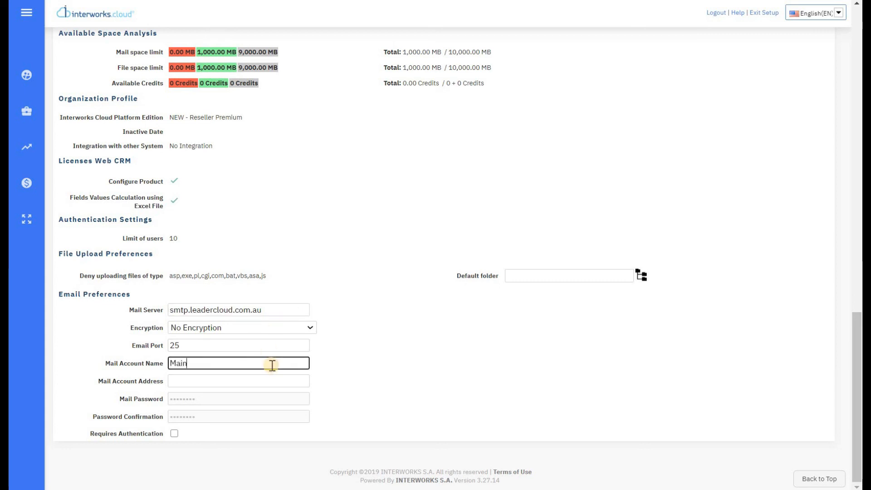
text( Email)
click(262, 383)
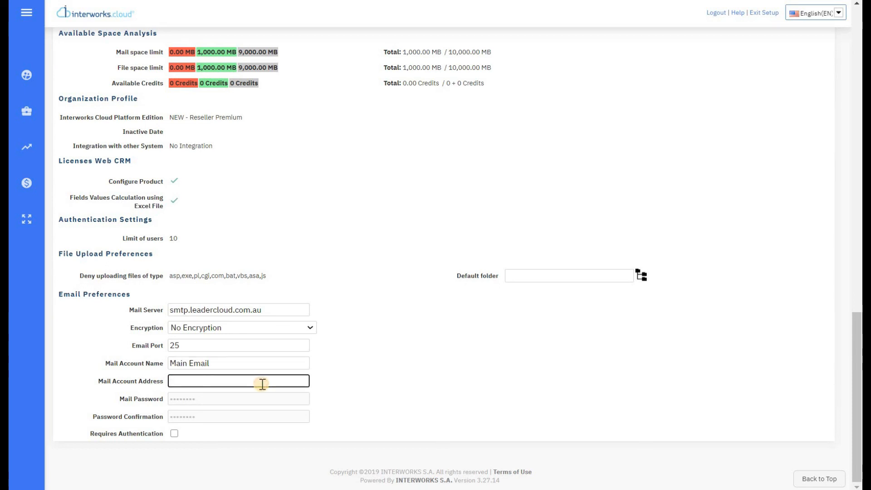
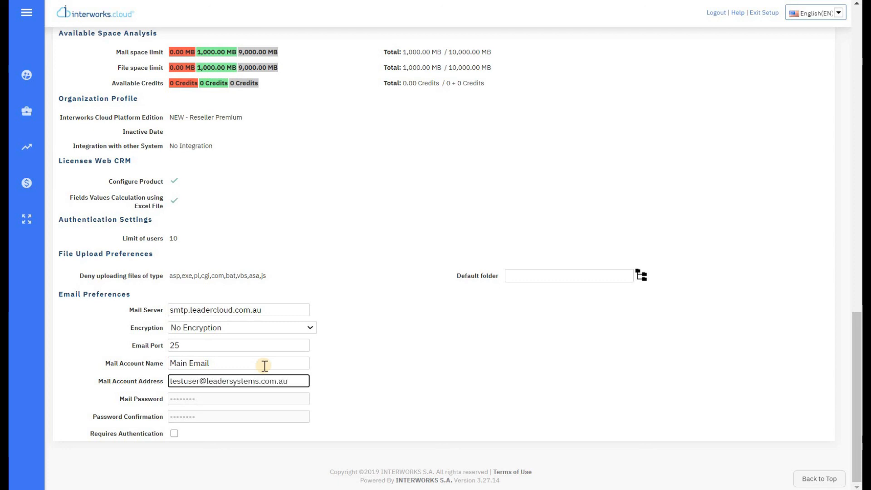
click(313, 381)
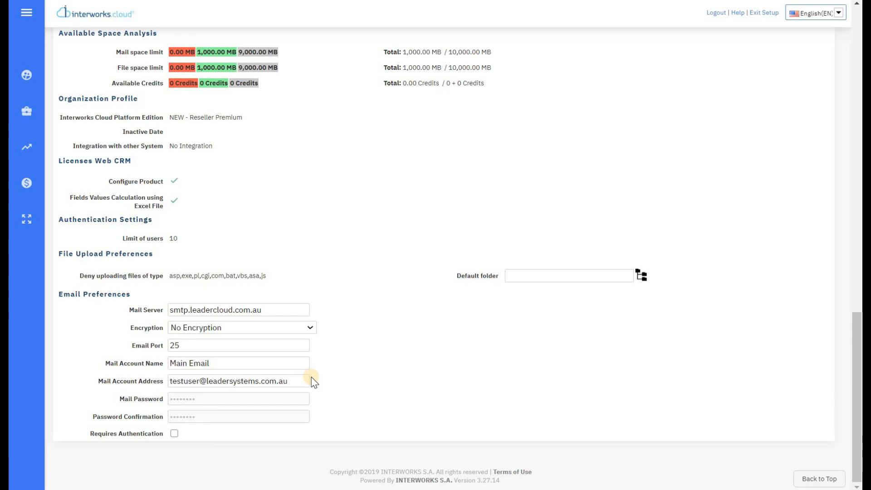
scroll(312, 380, up, 9)
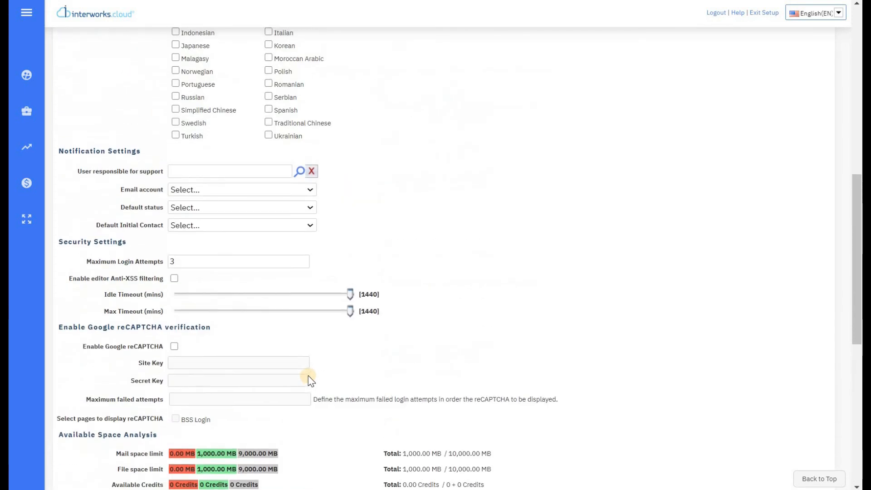
scroll(309, 376, up, 10)
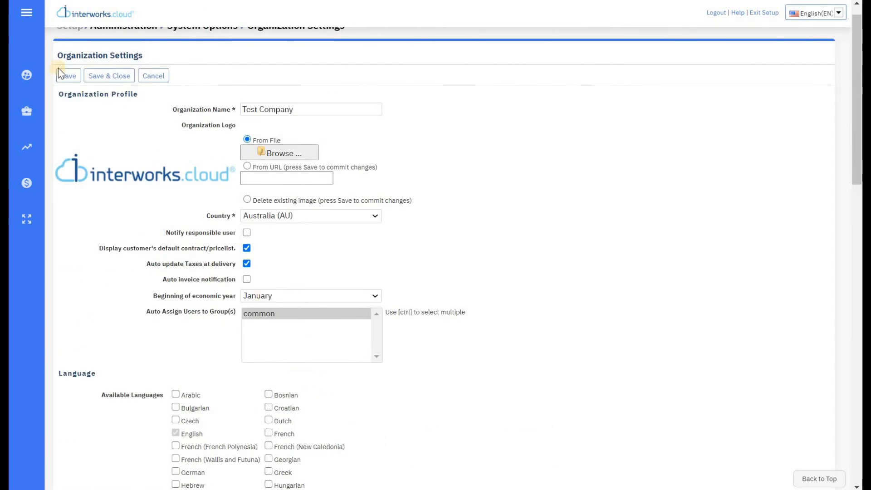
Step: Save and close the organization settings, then return to the AUD Main Price List
click(67, 76)
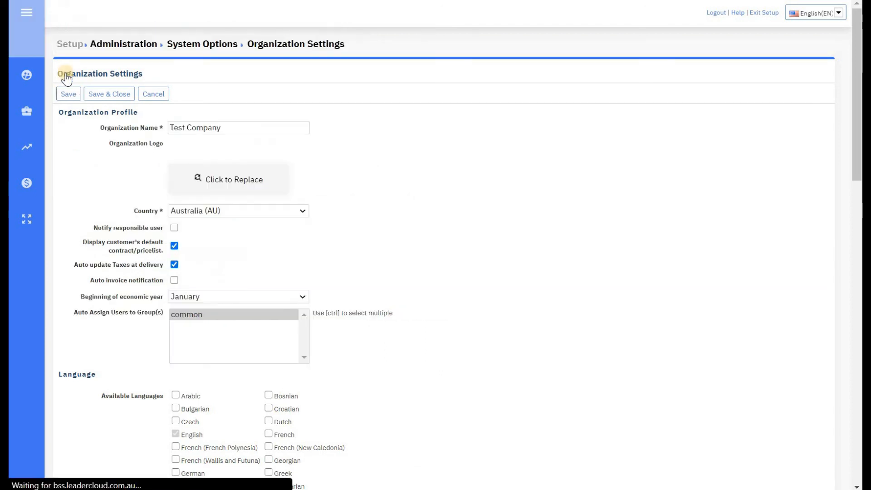
click(127, 96)
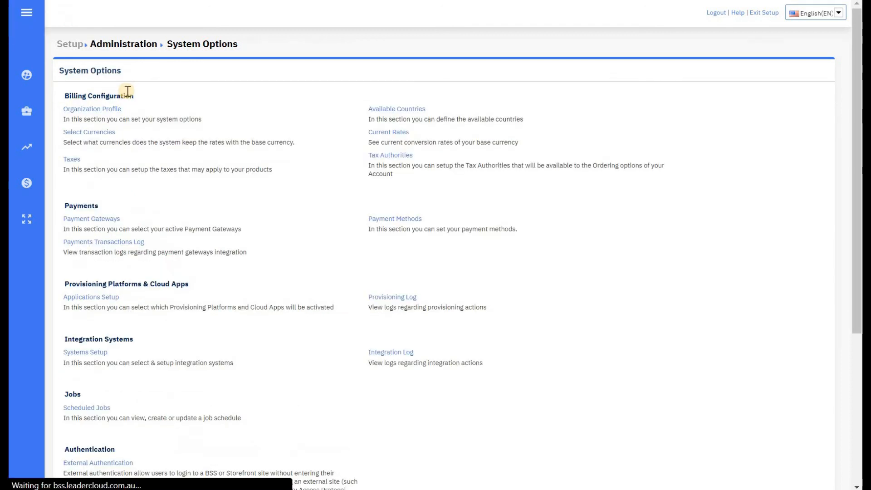
click(103, 22)
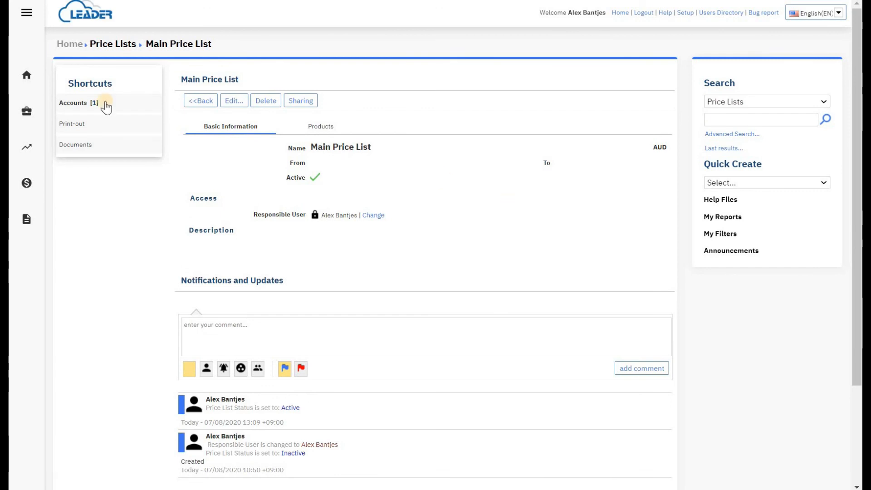
Step: Open the Leader Cloud storefront home page showing the featured Microsoft 365 products
click(27, 77)
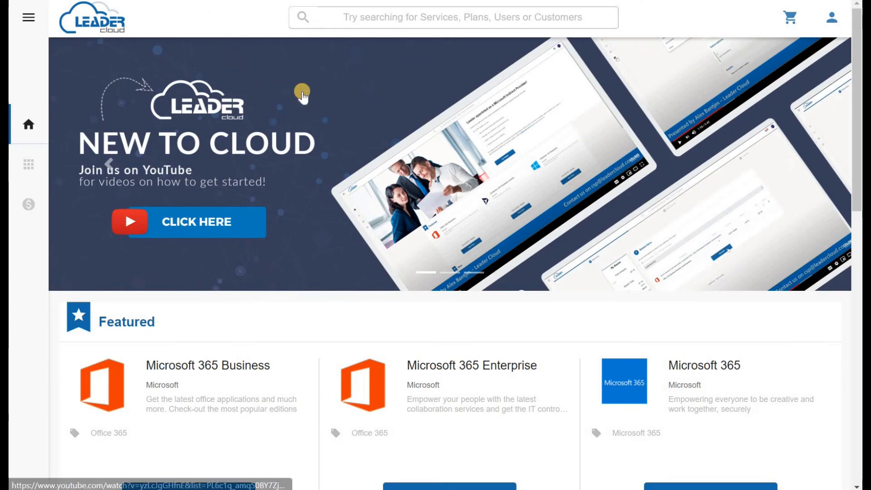
key(ctrl+minus)
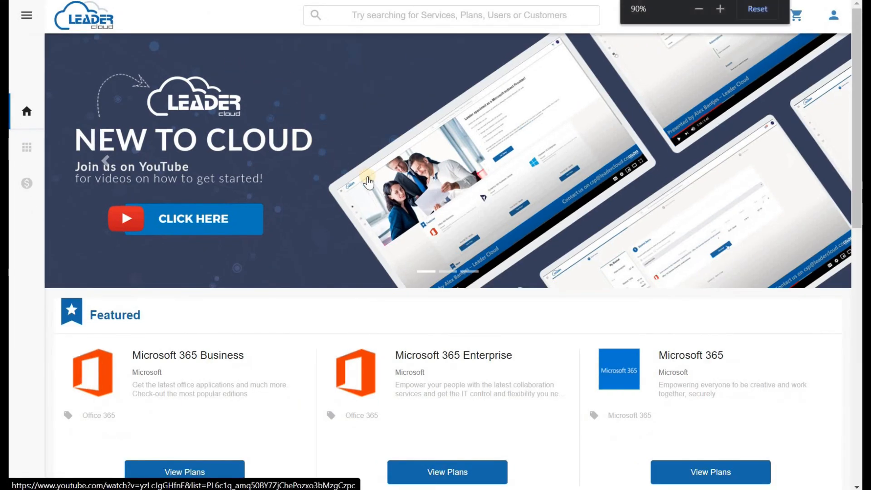
scroll(368, 182, down, 3)
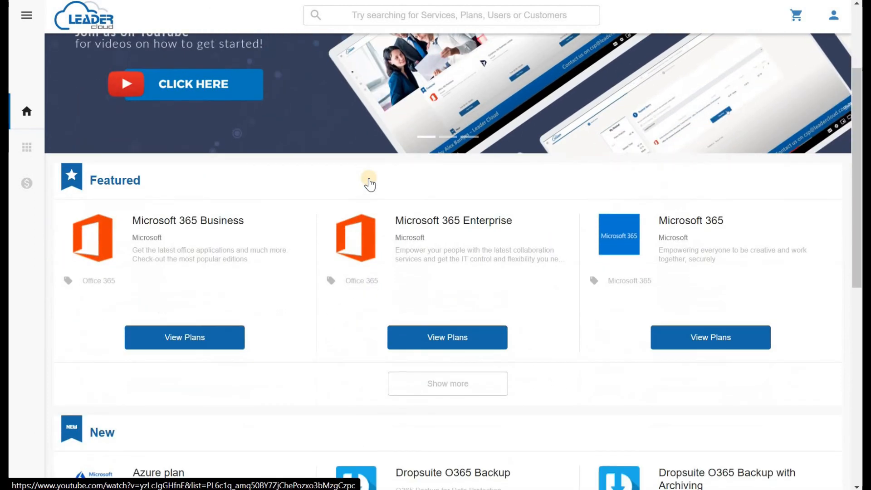
scroll(369, 183, down, 7)
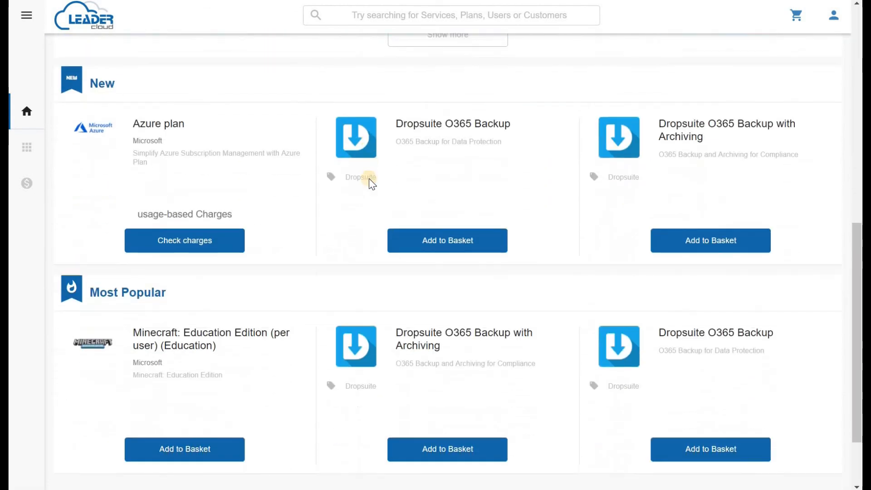
scroll(369, 179, down, 1)
scroll(368, 180, up, 12)
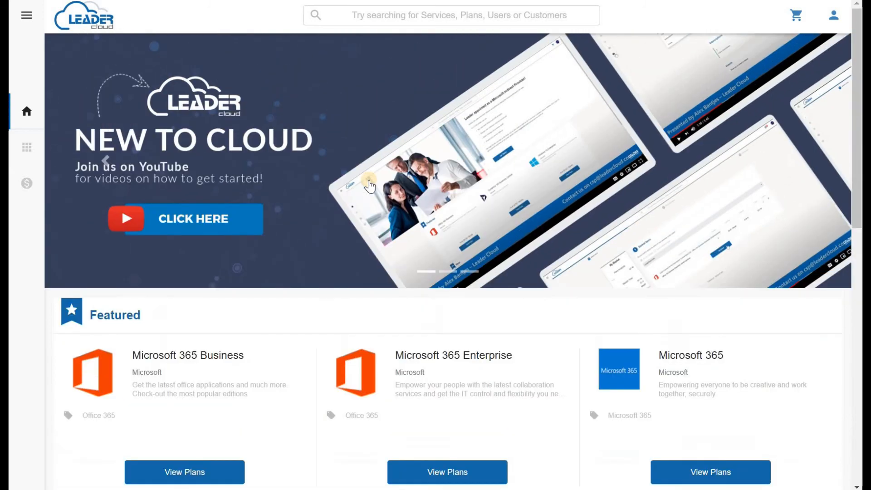